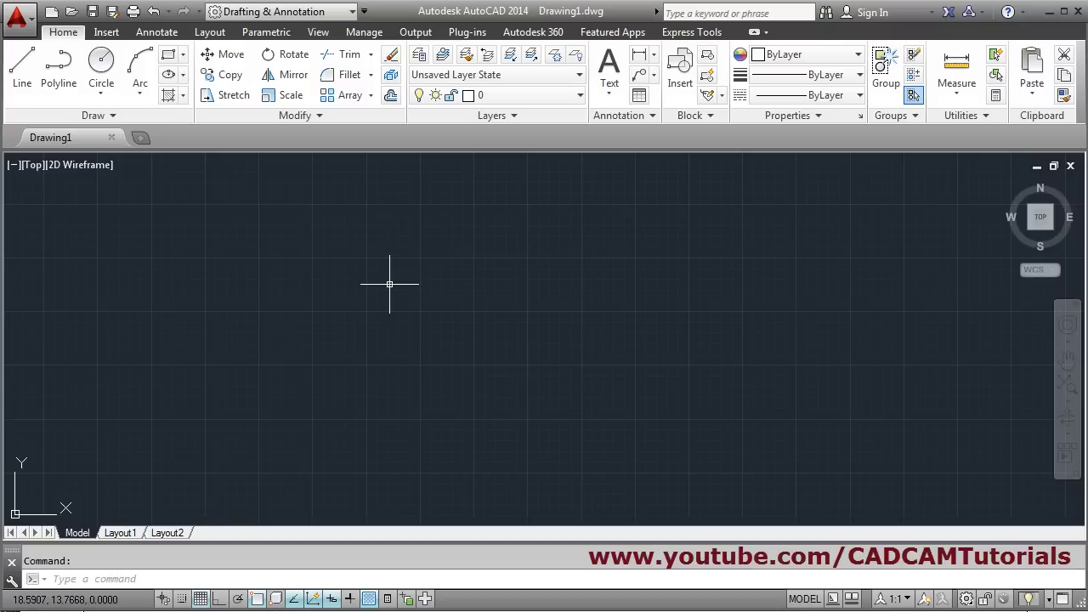
Set the drawing limits from 0,0 to 200,200 and zoom to show the whole drawing area
text(li)
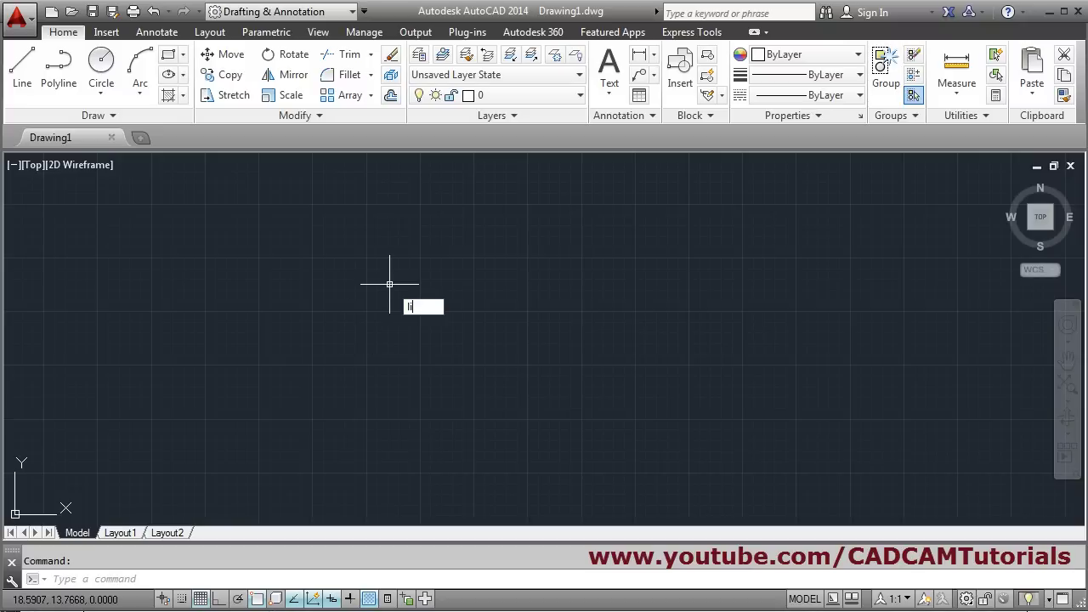
text(mi)
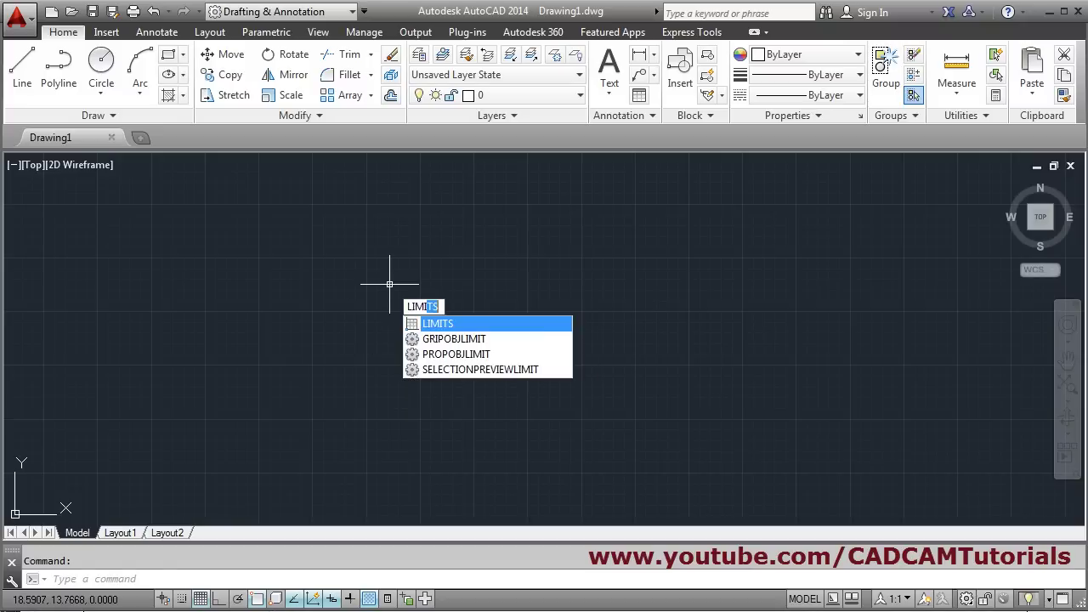
key(Return)
text(0,0)
key(Return)
text(200,20)
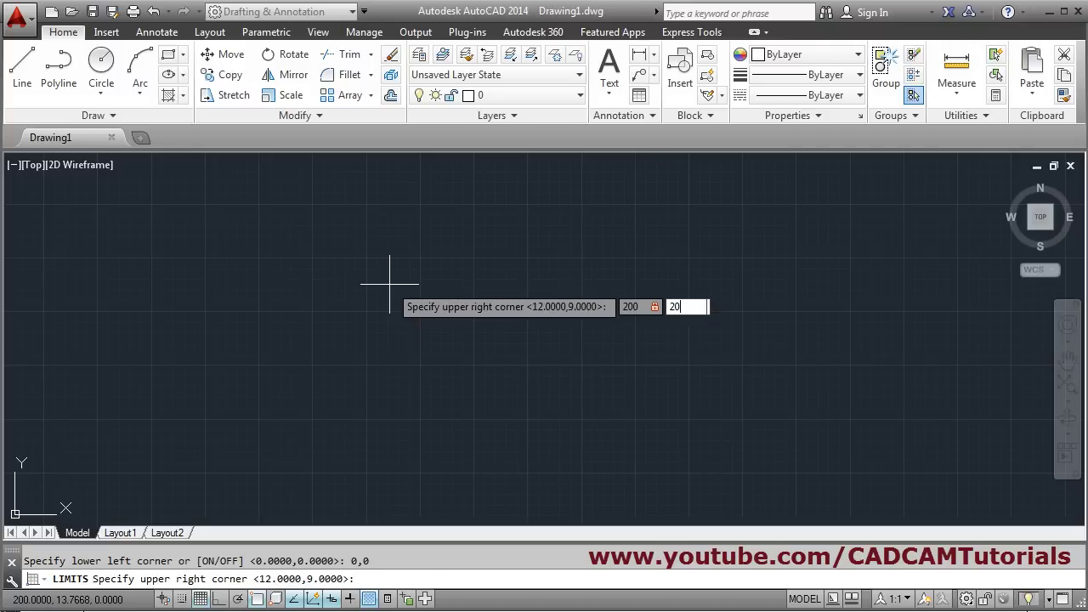
key(Return)
text(z)
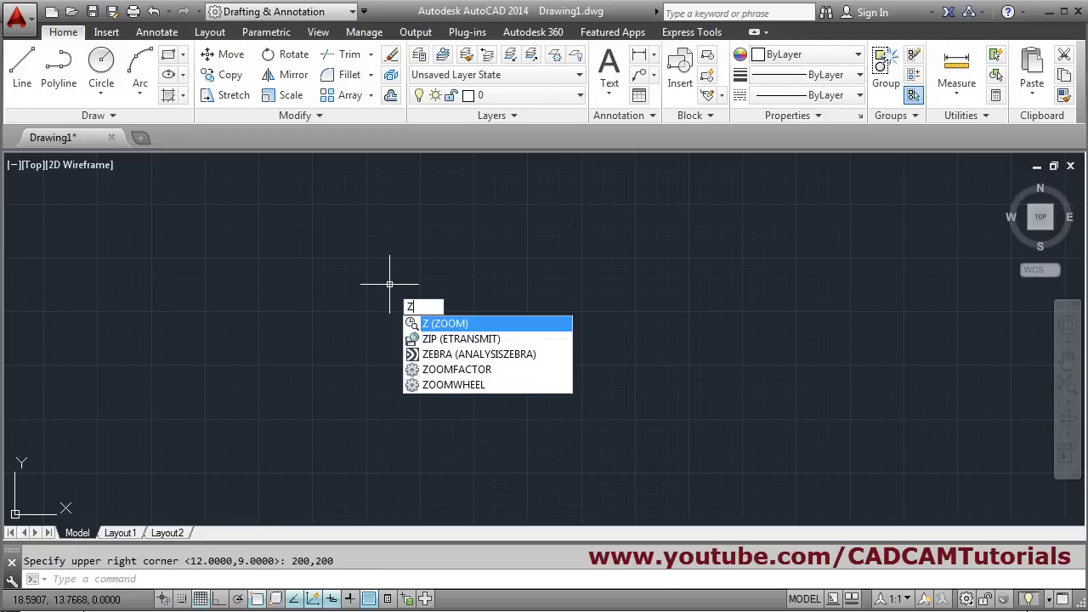
key(Return)
text(a)
key(Return)
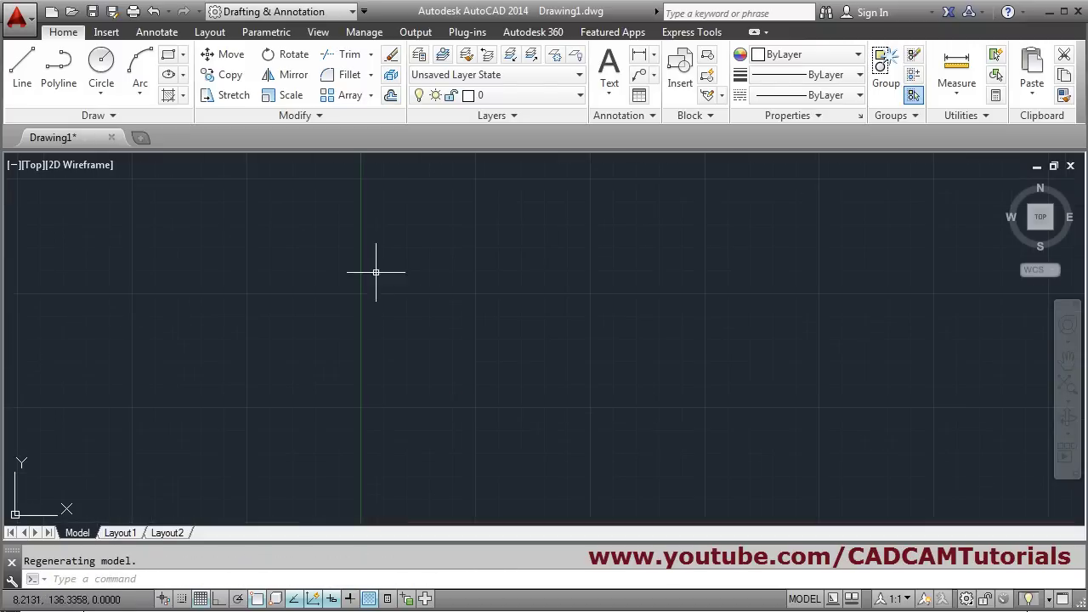
Draw a closed rectangle 190 wide and 65 high from lines with Ortho mode on
click(23, 78)
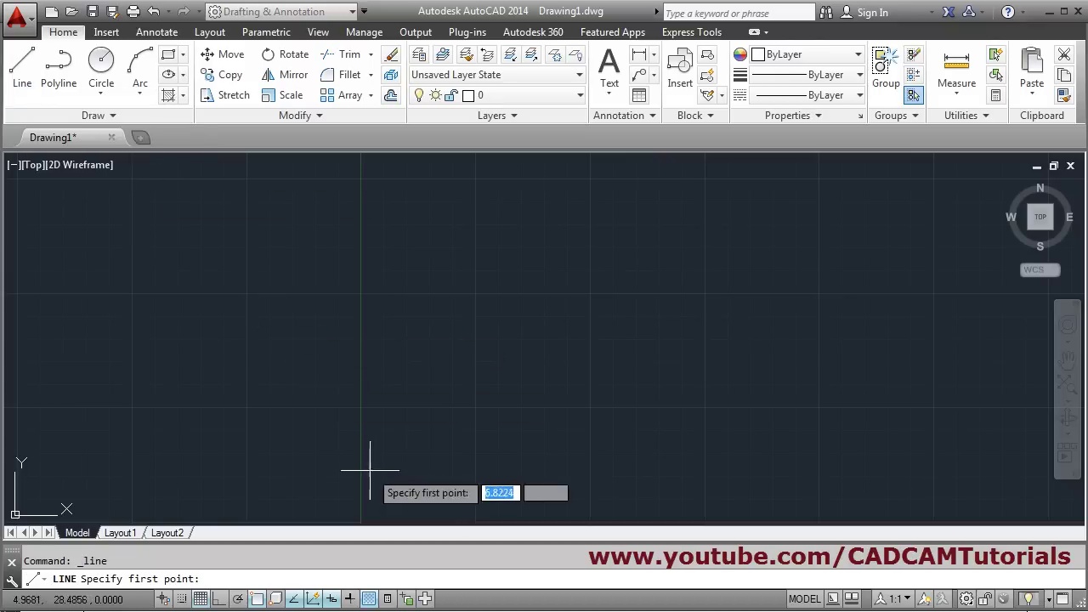
click(317, 424)
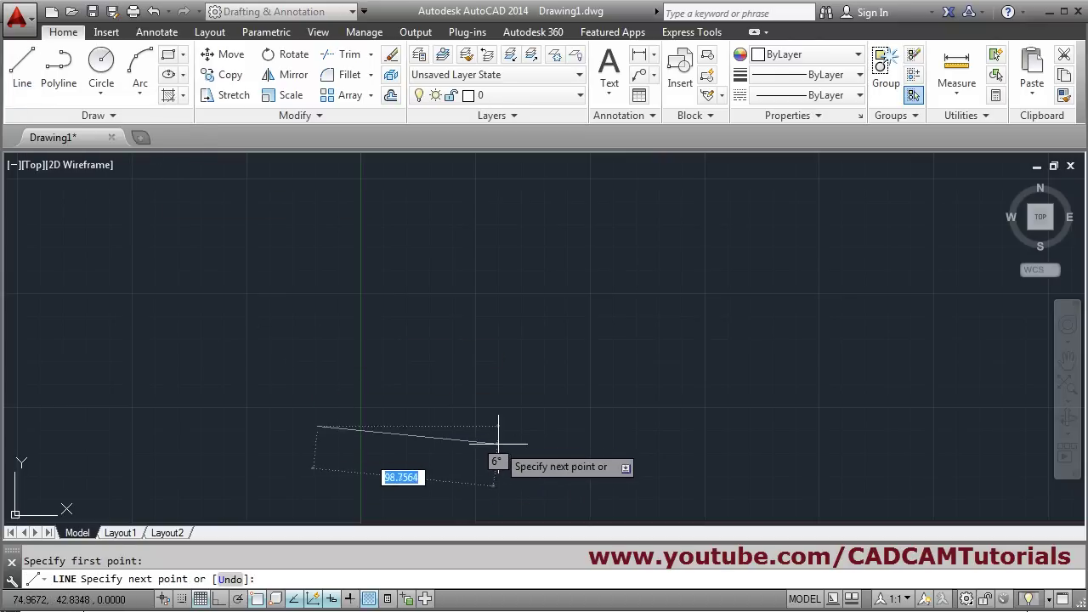
click(218, 599)
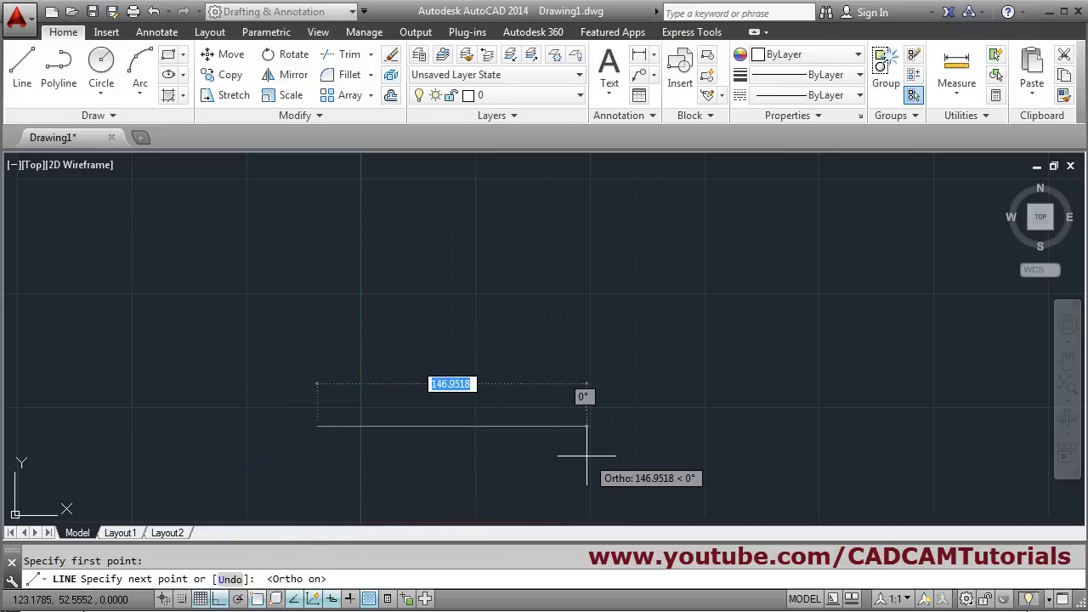
text(190)
key(Return)
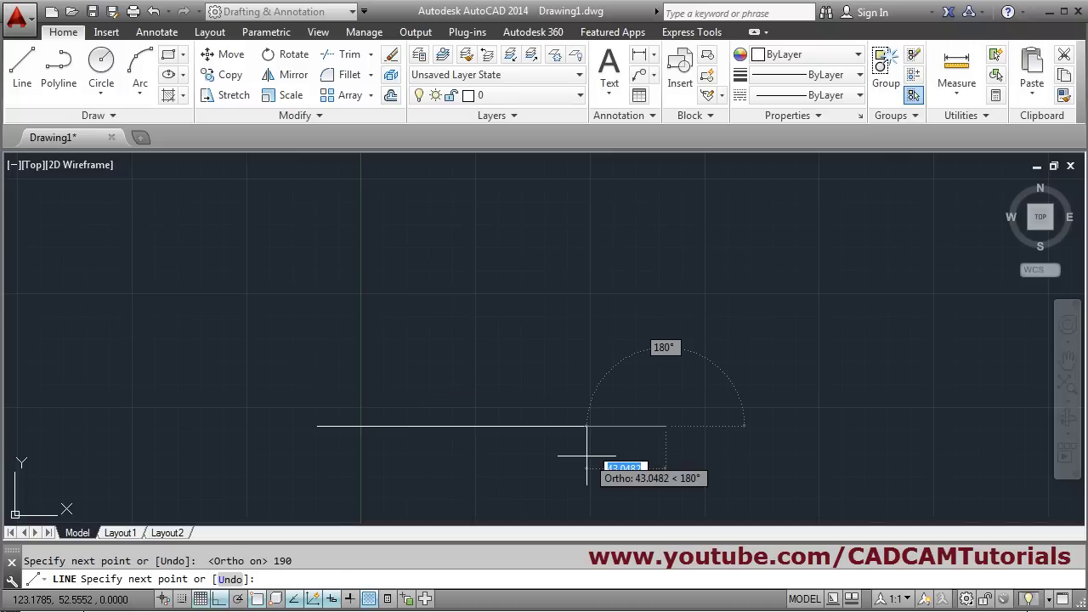
text(65)
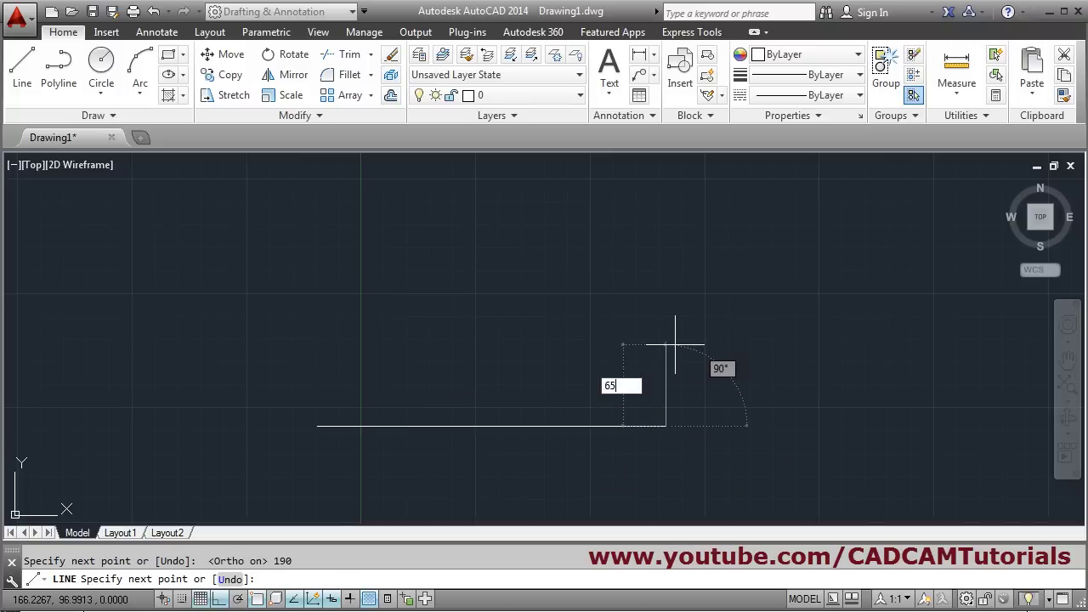
key(Return)
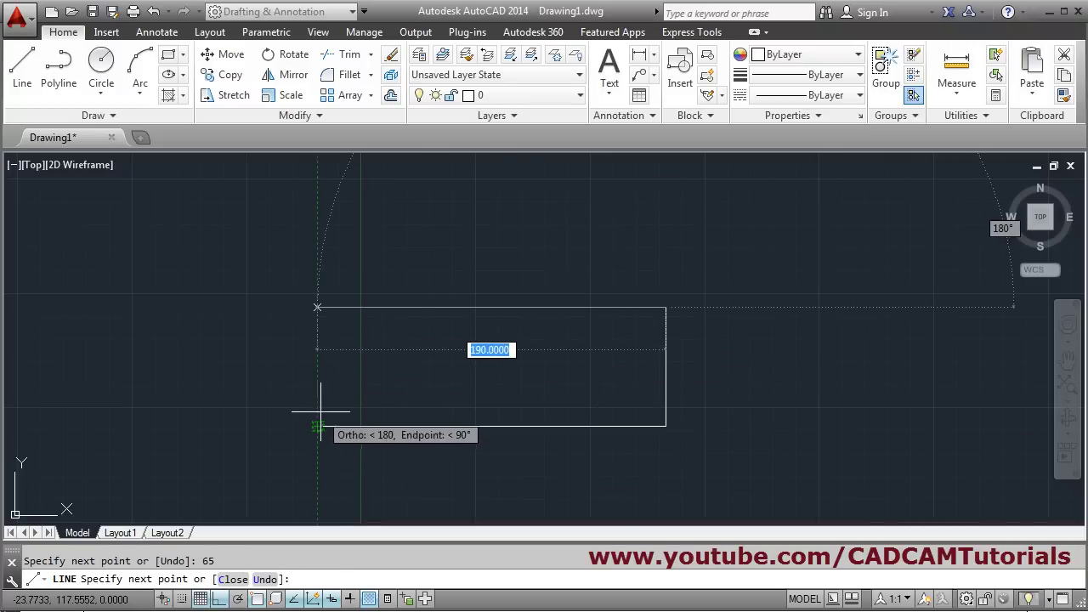
click(316, 327)
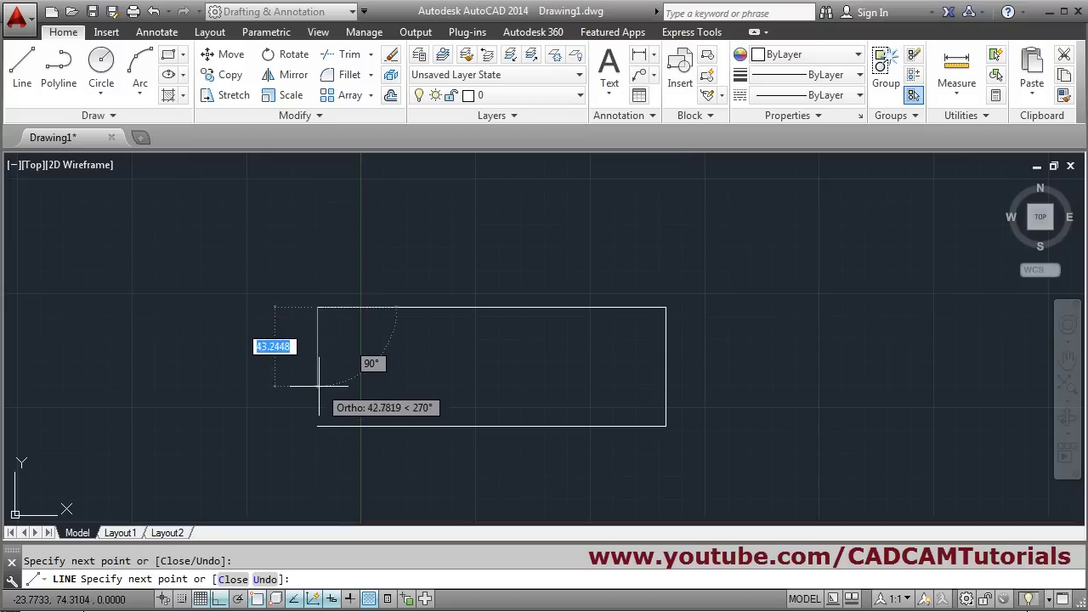
click(317, 425)
key(Return)
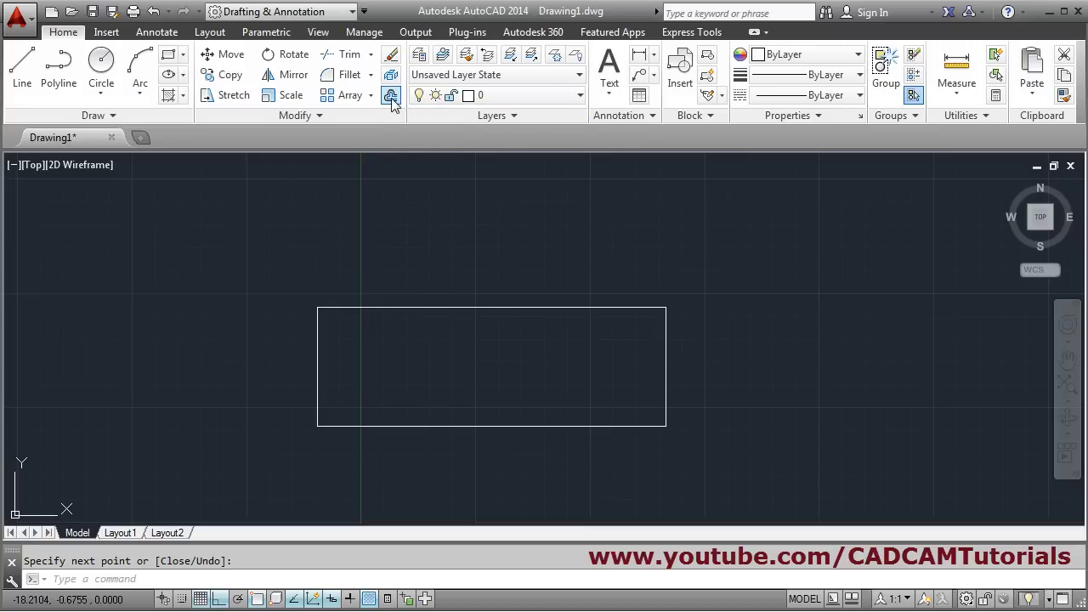
Offset the rectangle's bottom edge upward by 20
click(391, 96)
text(20)
key(Return)
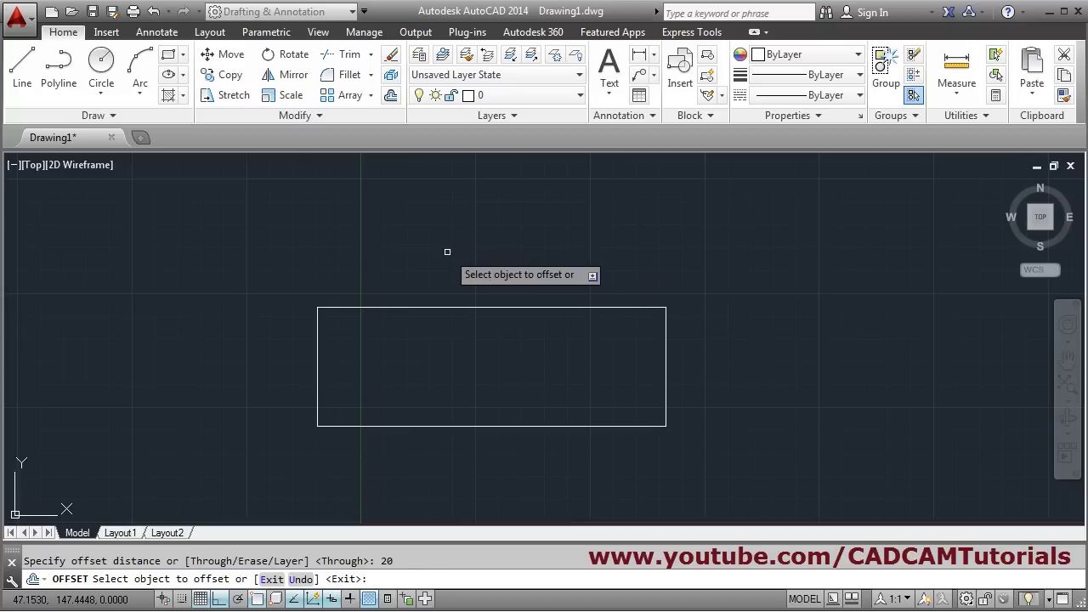
click(474, 425)
click(488, 385)
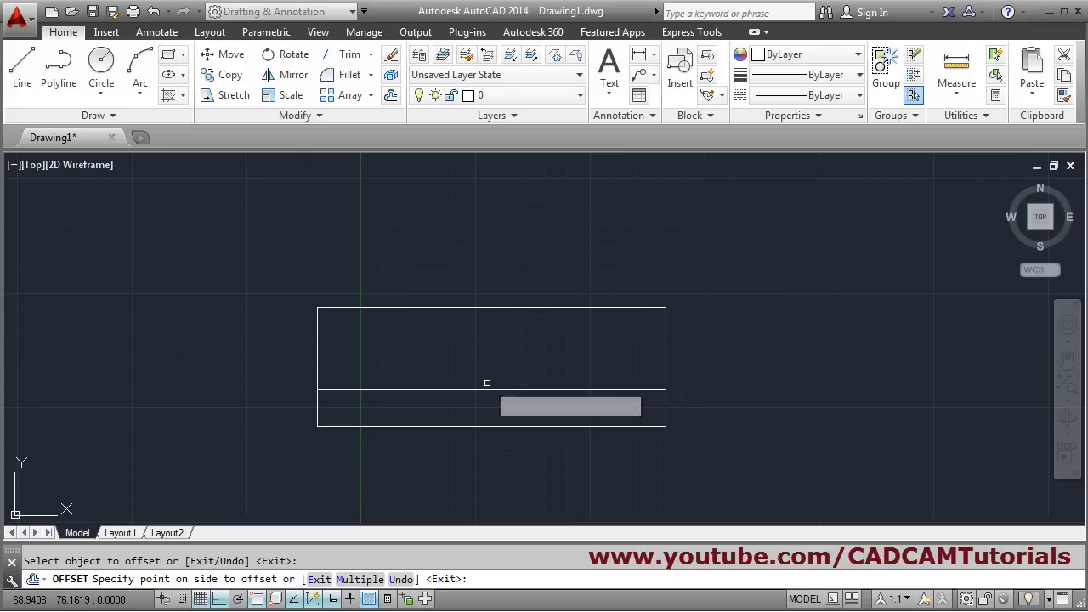
Offset the rectangle's right edge inward by 15
click(666, 353)
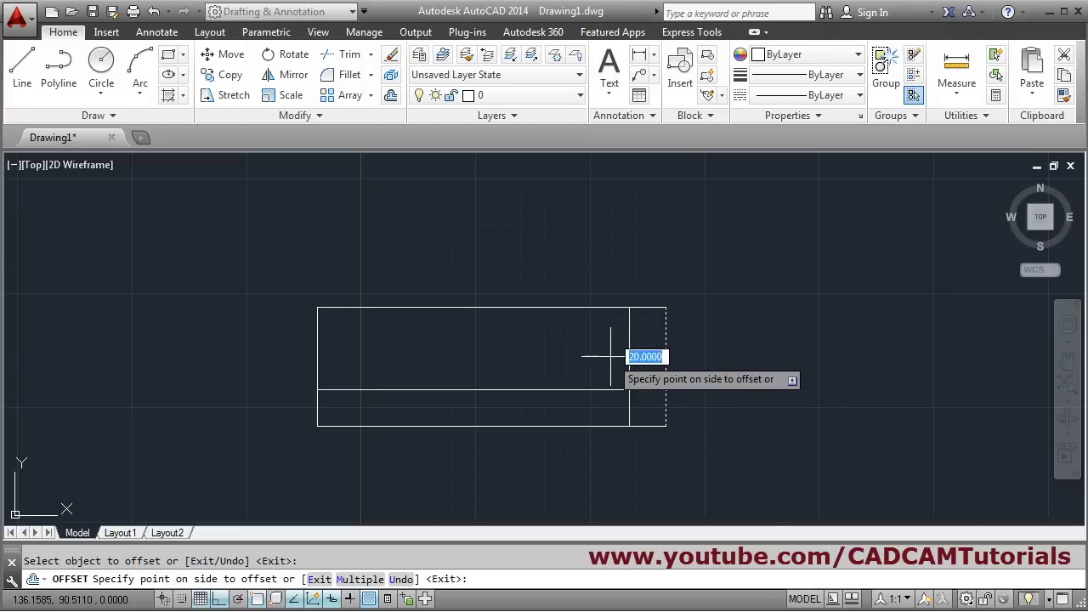
text(1)
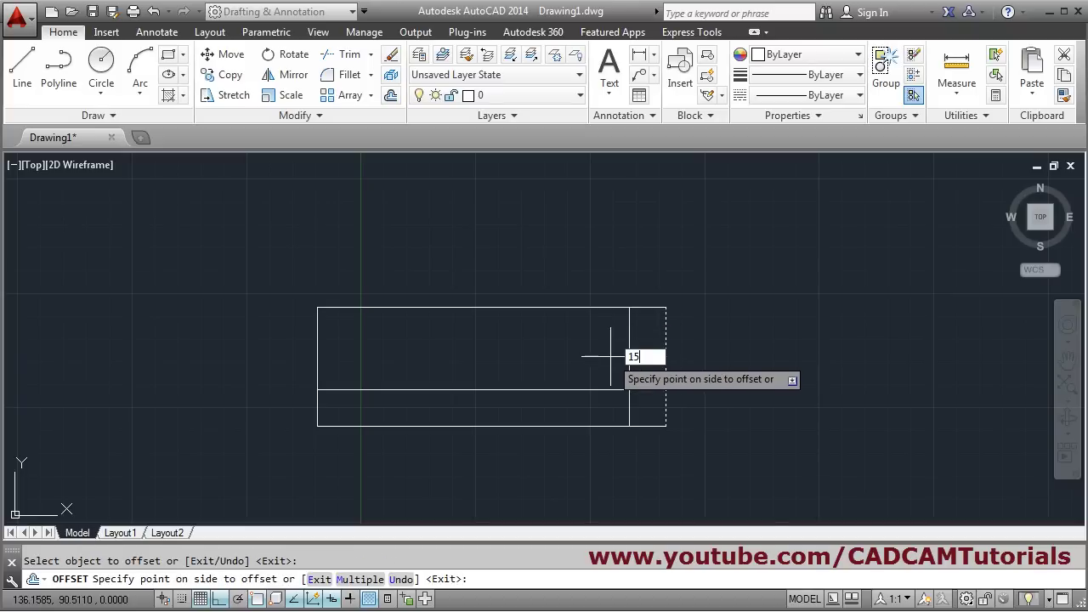
text(5)
key(Return)
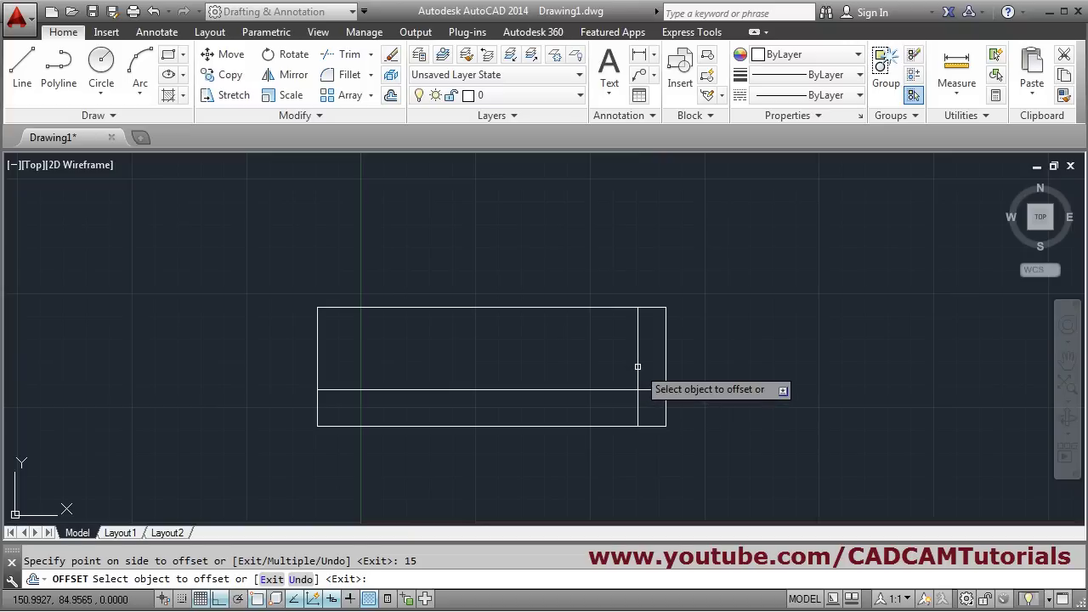
Offset the inner vertical line 20 toward the rectangle's left edge, and offset the resulting line a further 25 the same way
click(638, 361)
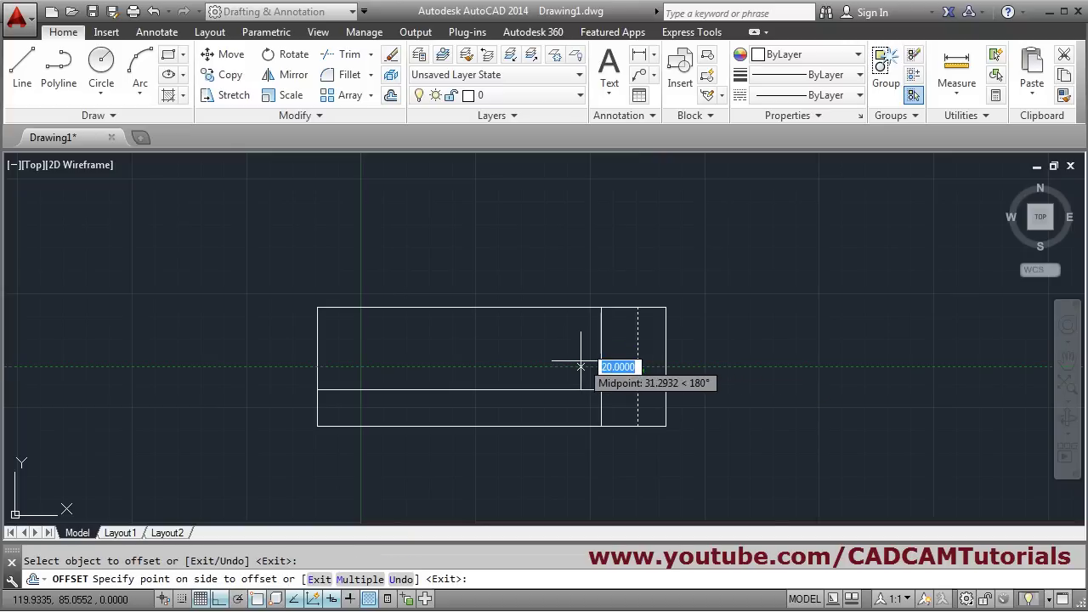
text(2)
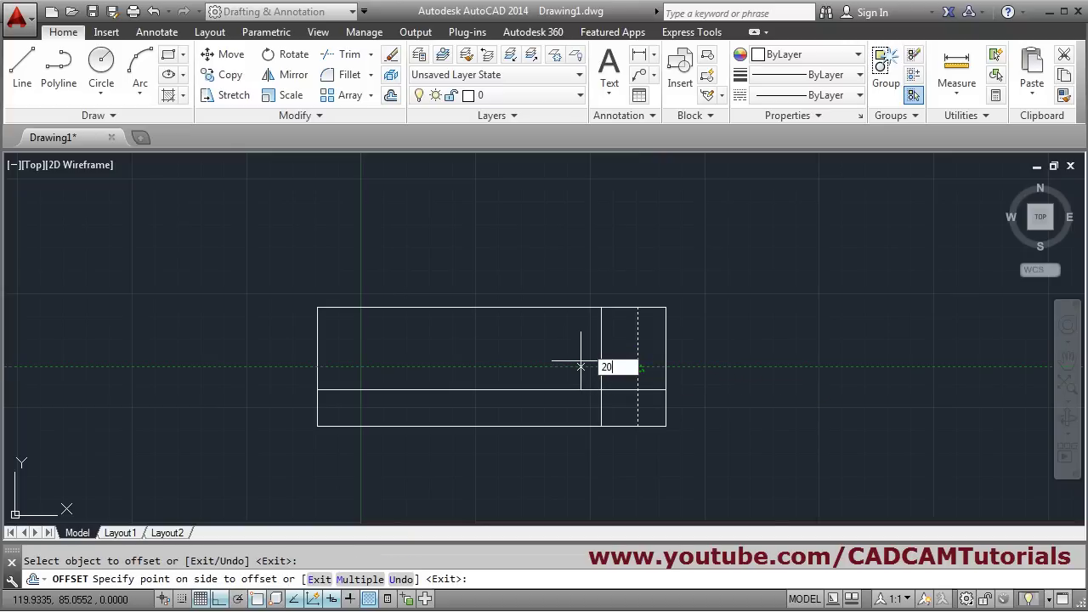
text(0)
key(Return)
click(601, 358)
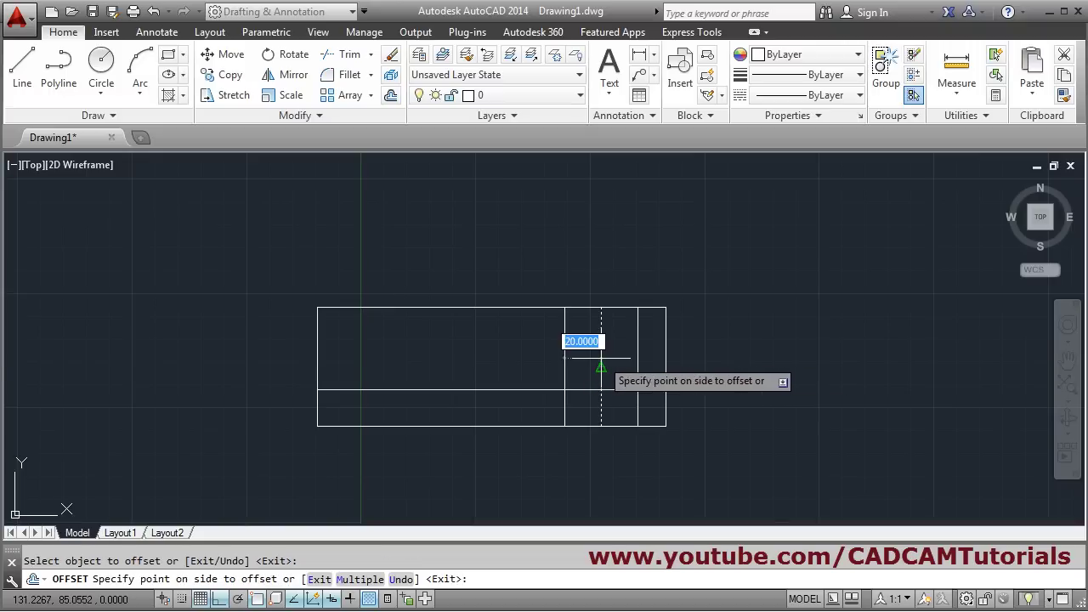
text(25)
key(Return)
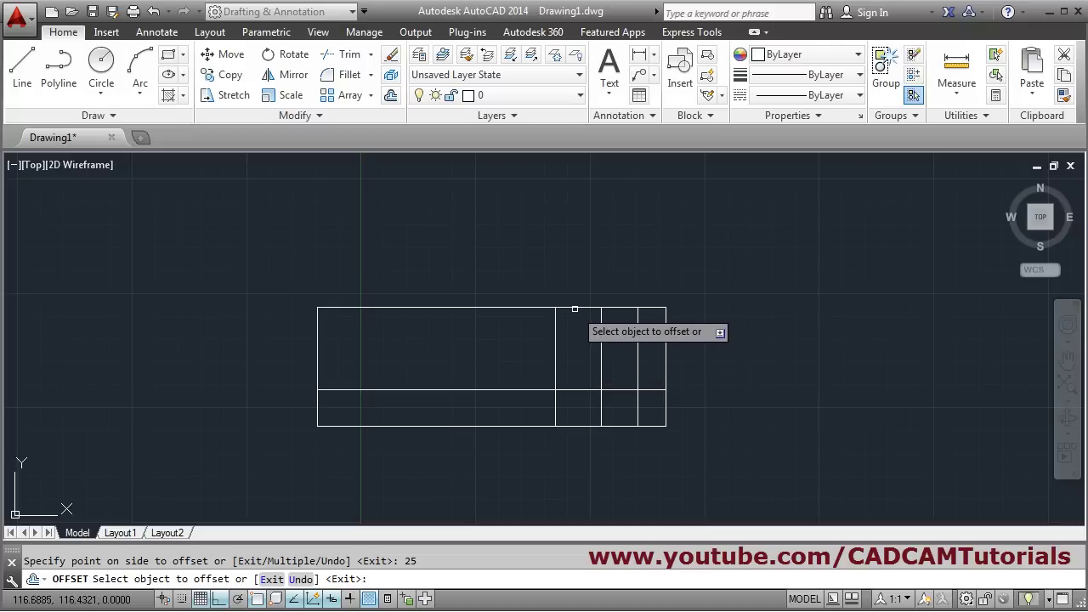
Check the title block reference drawing and offset the rectangle's top edge downward by 10
key(alt+Tab)
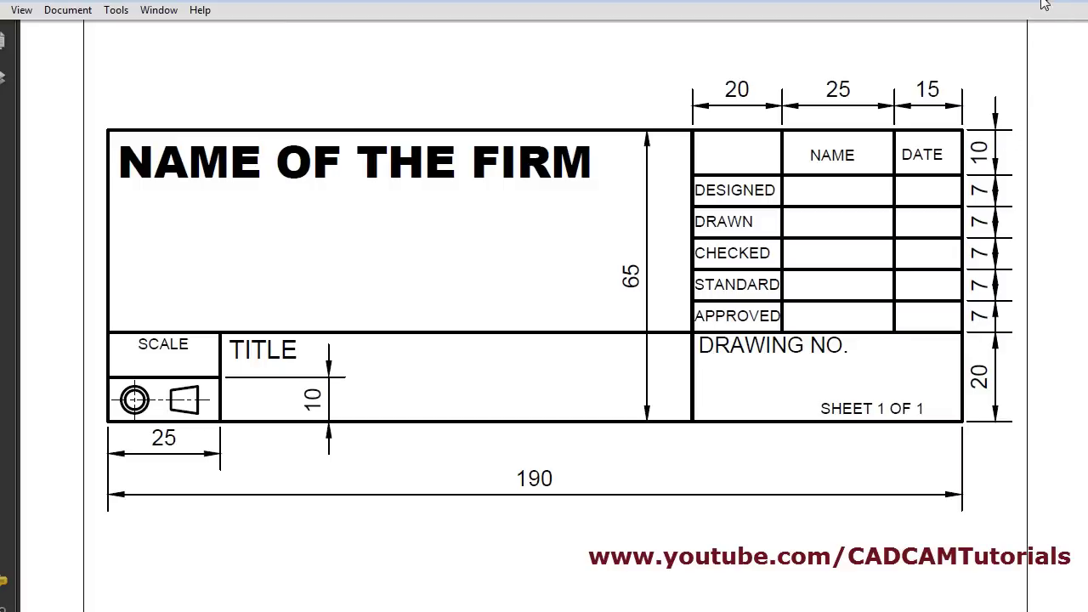
key(alt+Tab)
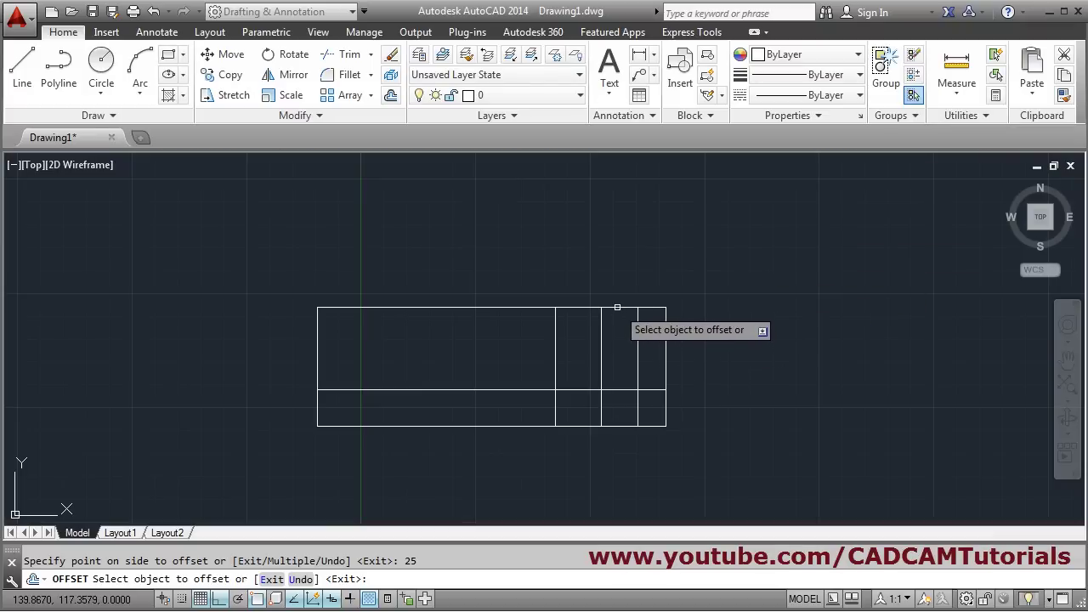
click(617, 307)
text(1)
key(Return)
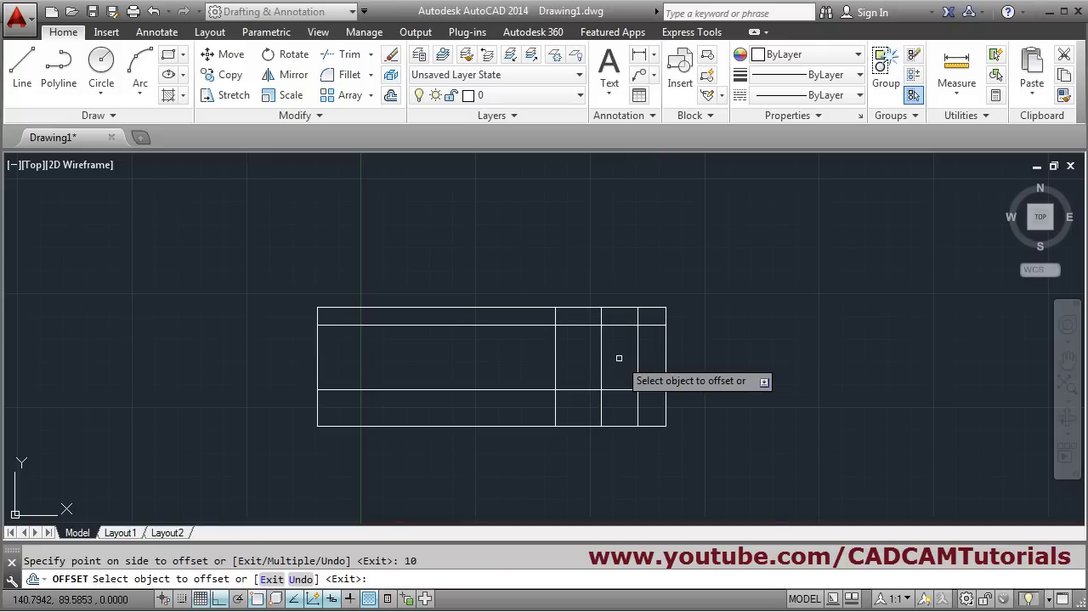
click(618, 325)
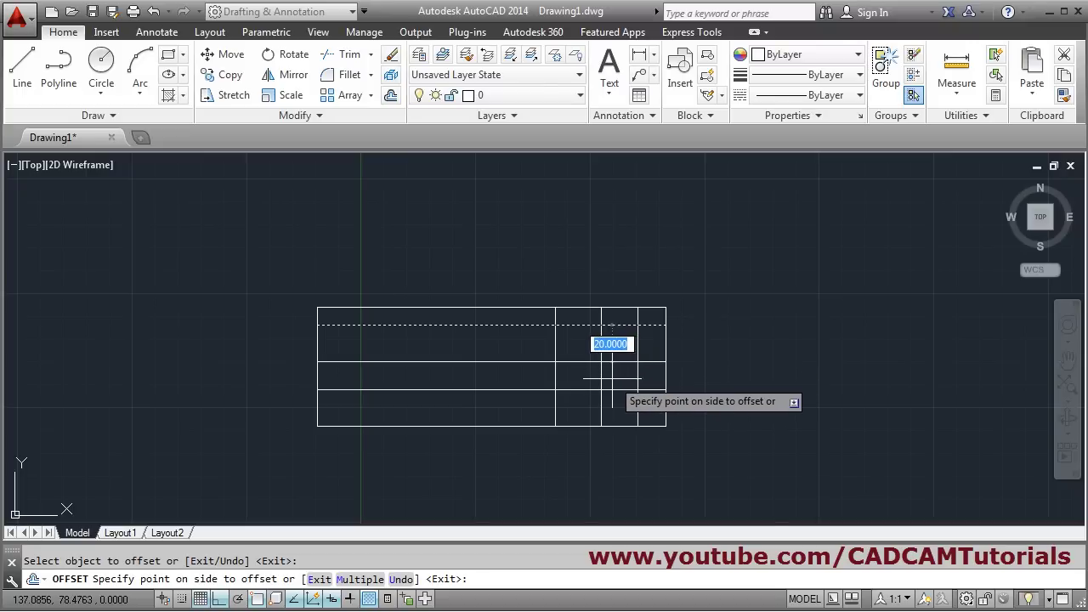
click(361, 580)
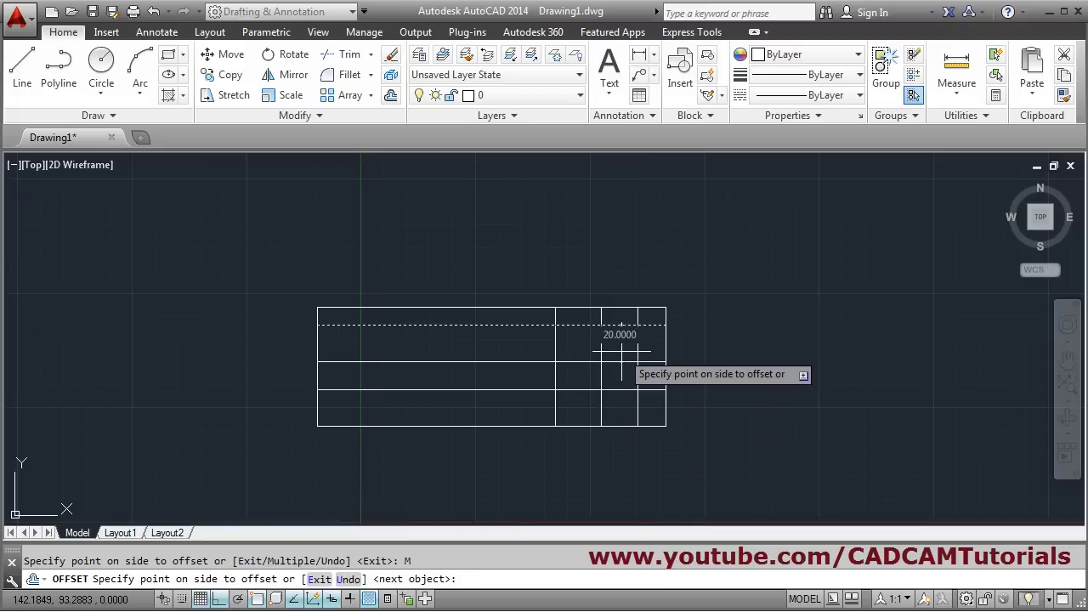
text(7)
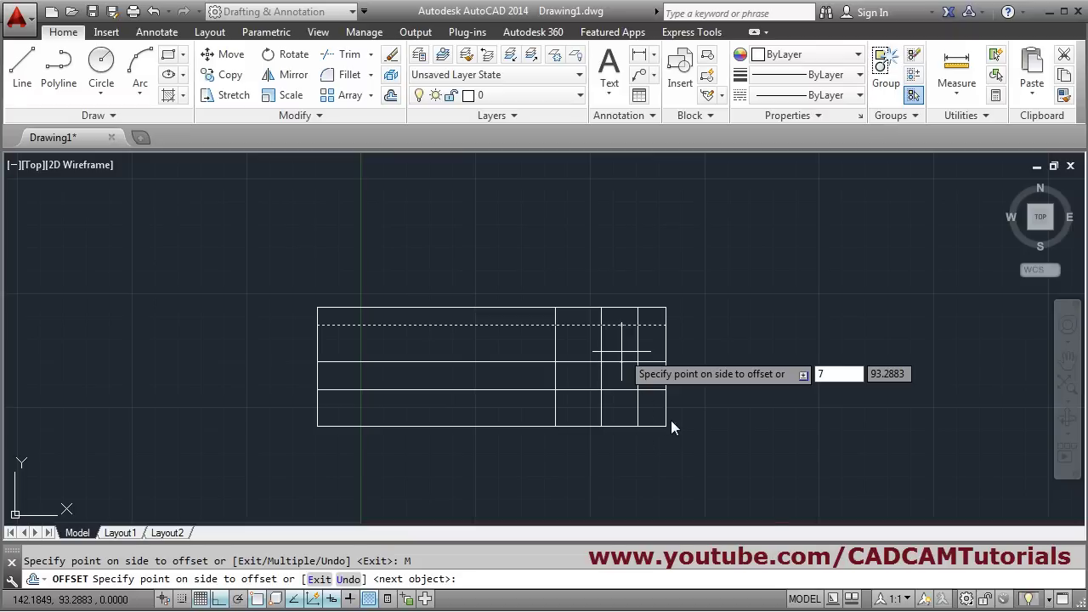
key(Return)
key(Escape)
Offset the horizontal line just below the top edge downward repeatedly at a spacing of 7 to add four more row lines
click(393, 99)
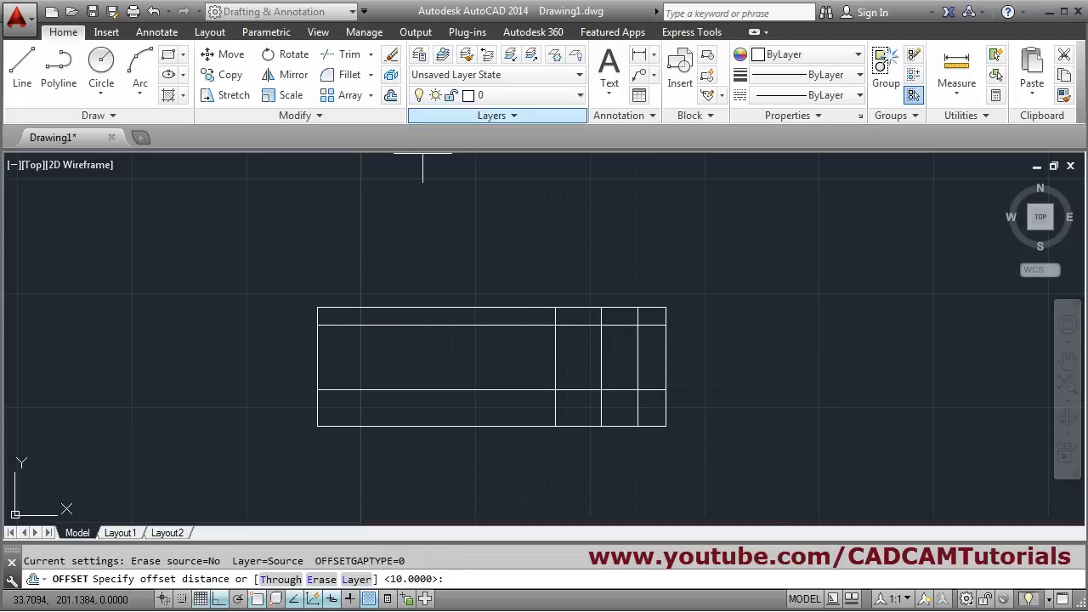
text(7)
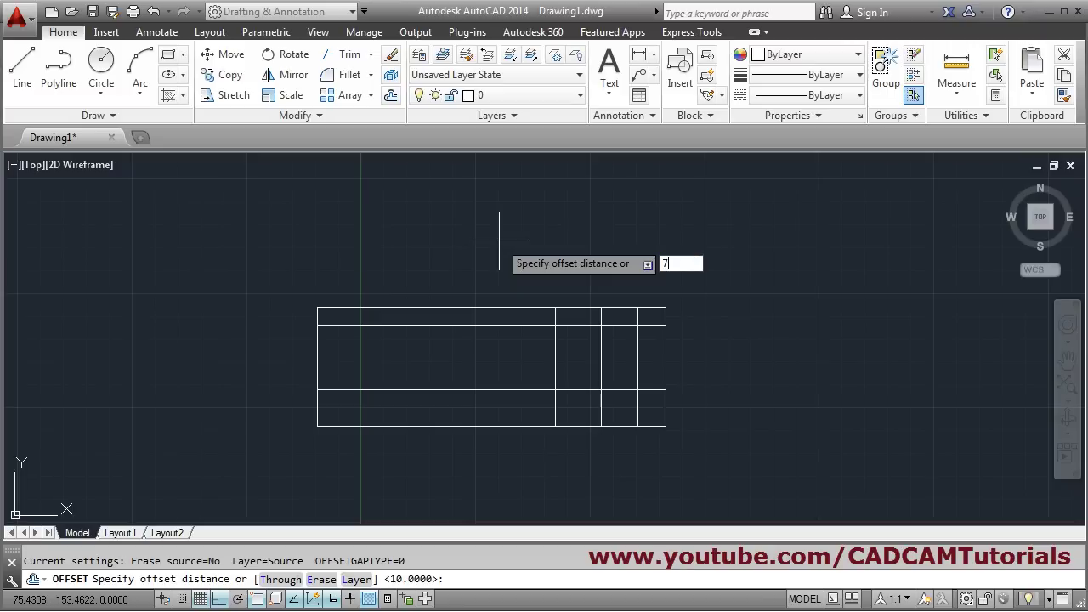
key(Return)
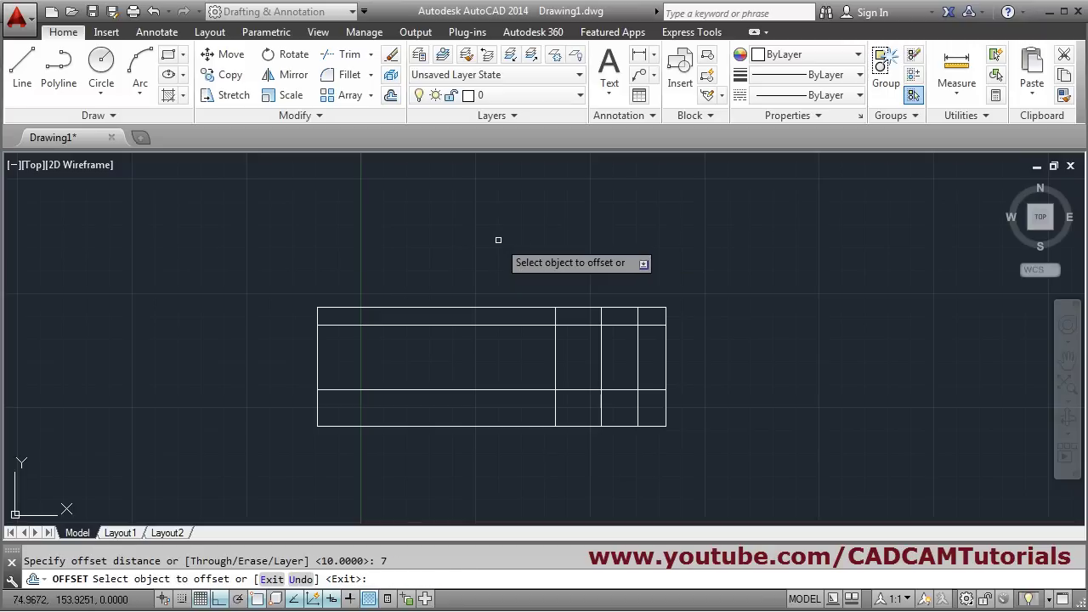
click(578, 325)
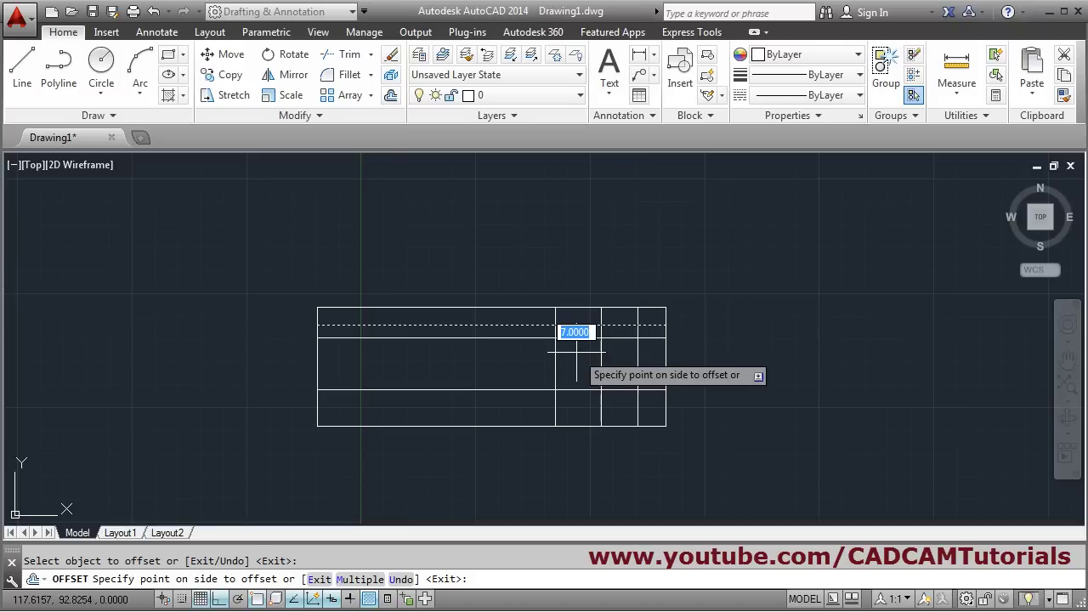
click(360, 580)
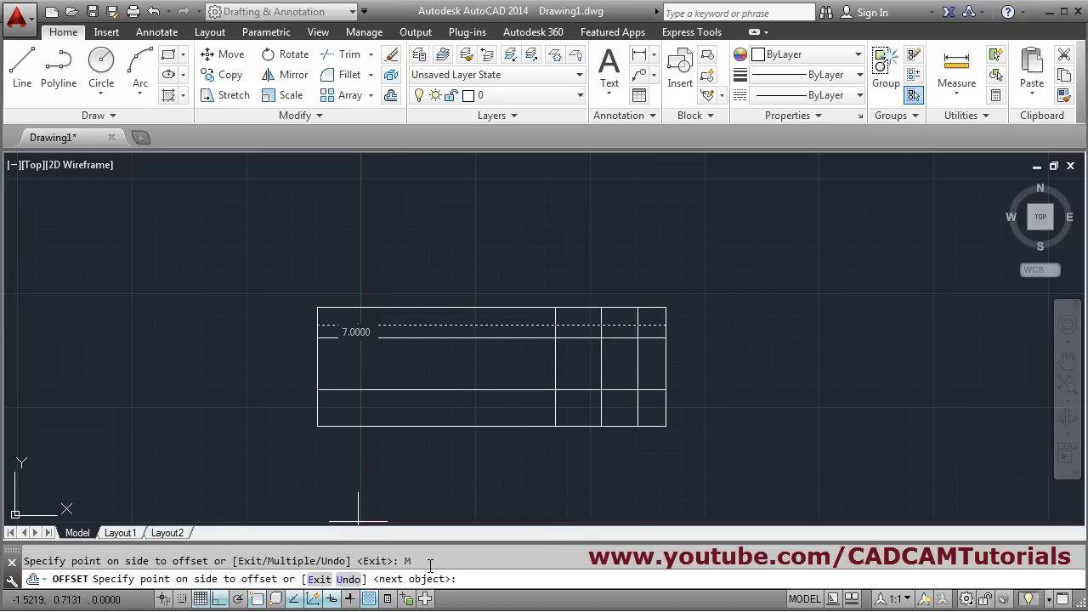
click(605, 470)
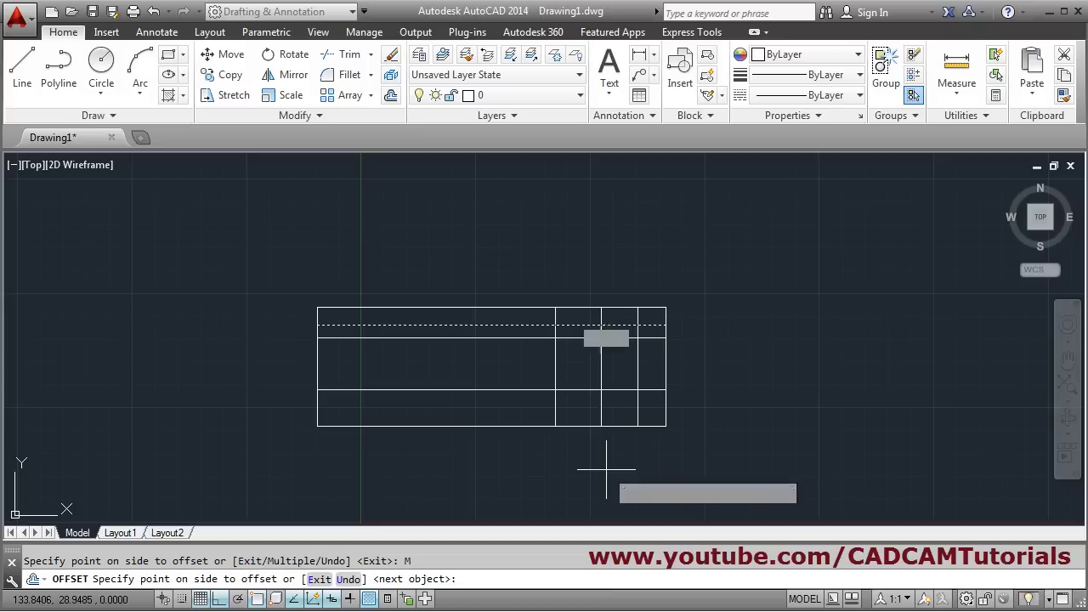
click(606, 468)
click(607, 468)
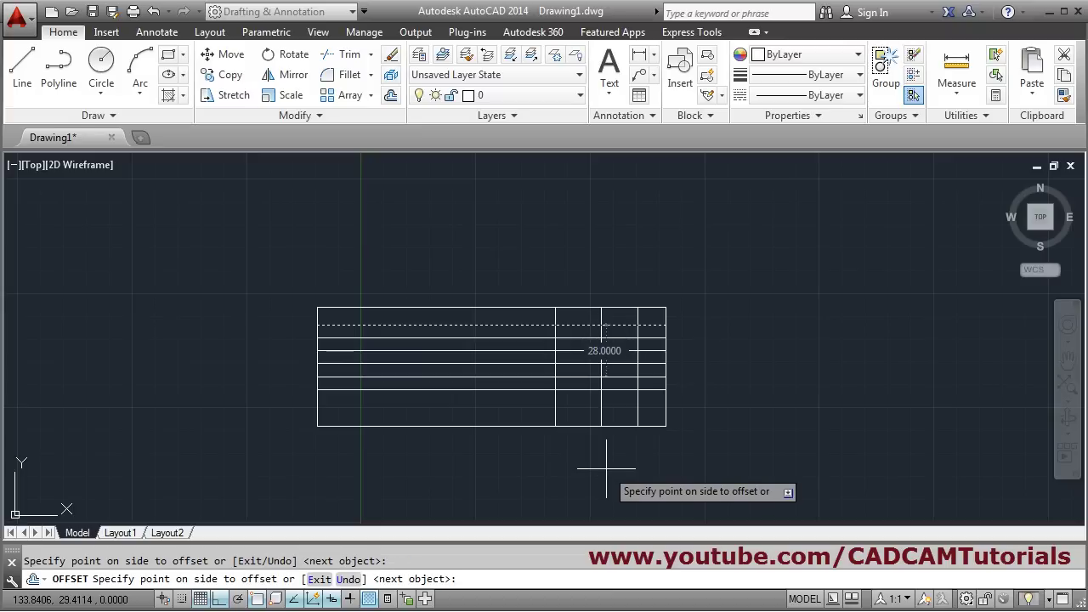
click(607, 467)
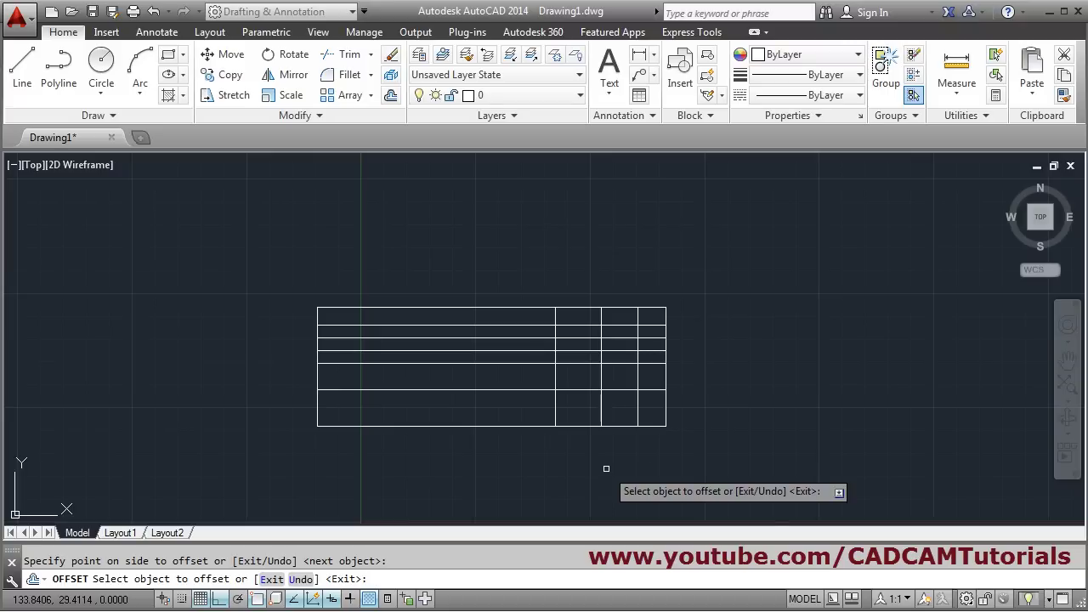
click(582, 365)
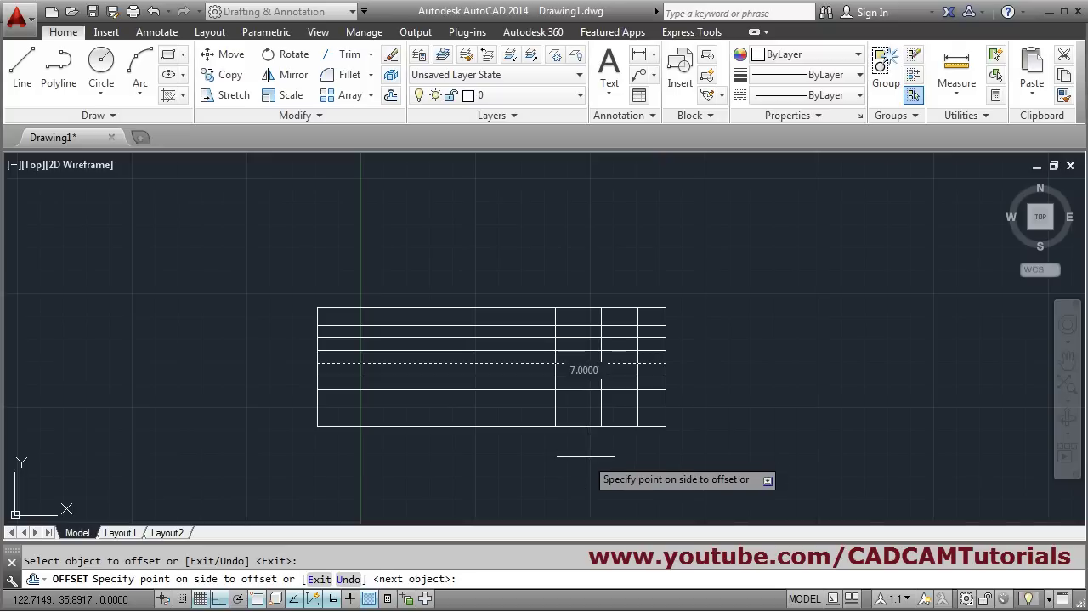
click(730, 357)
key(Return)
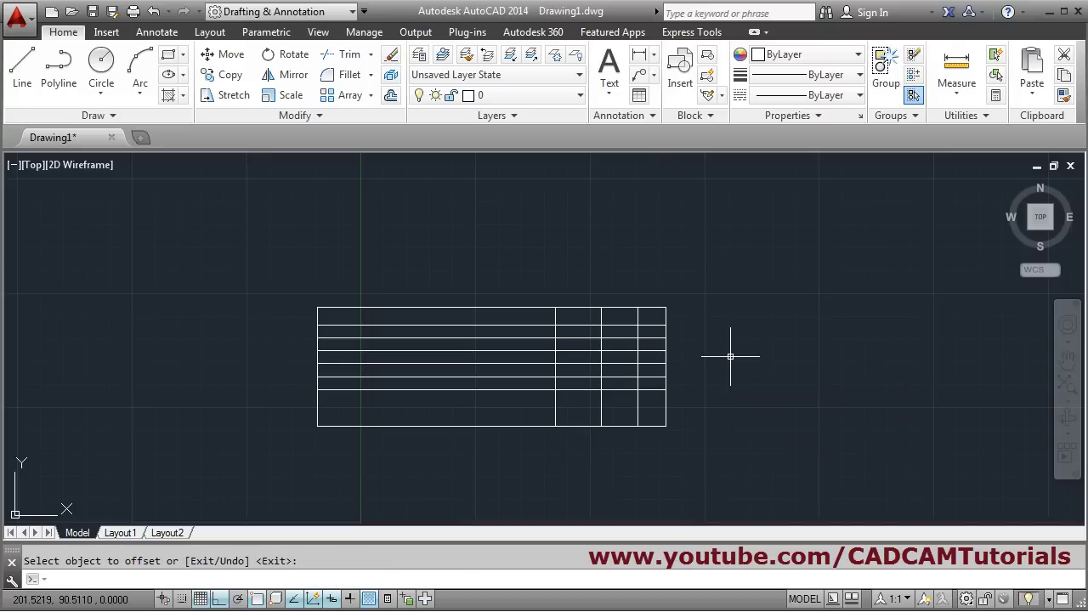
Offset the rectangle's left edge inward by 25
scroll(496, 396, up, 2)
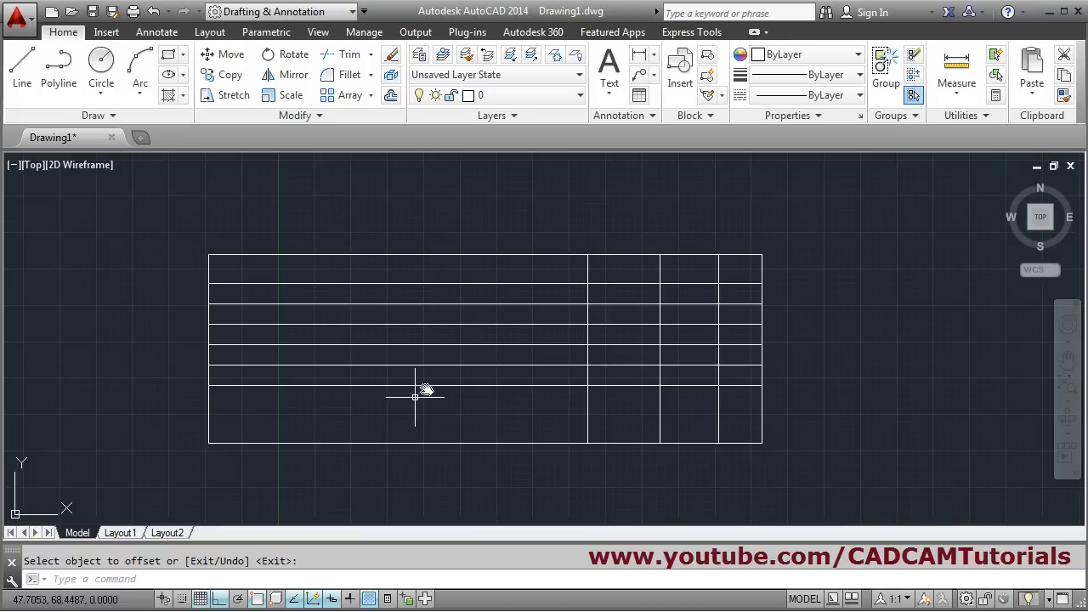
middle_drag(425, 388, 445, 359)
middle_drag(538, 377, 539, 394)
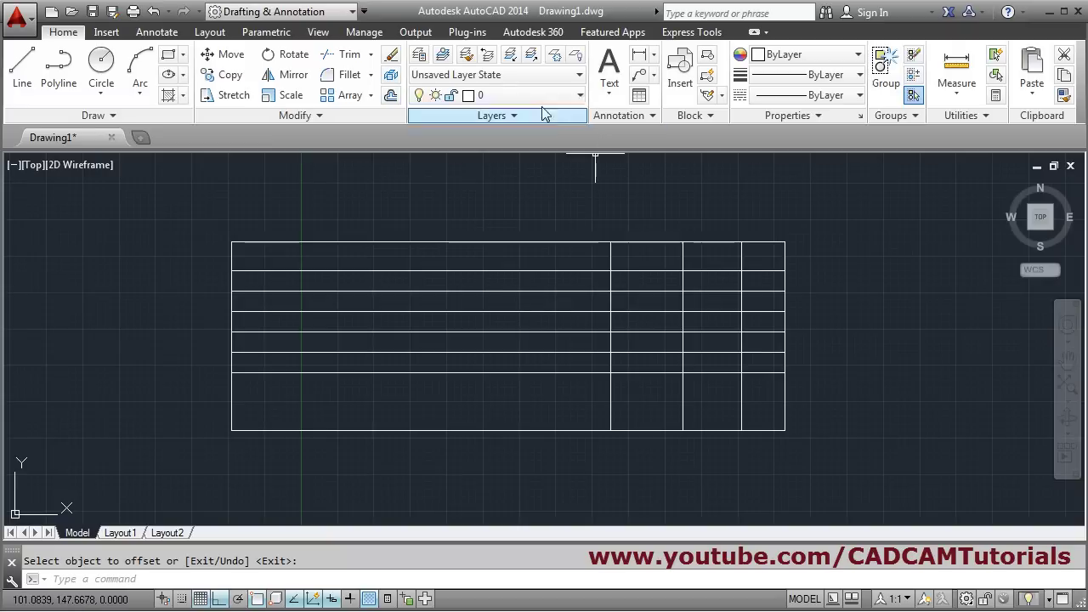
click(390, 97)
text(25)
key(Return)
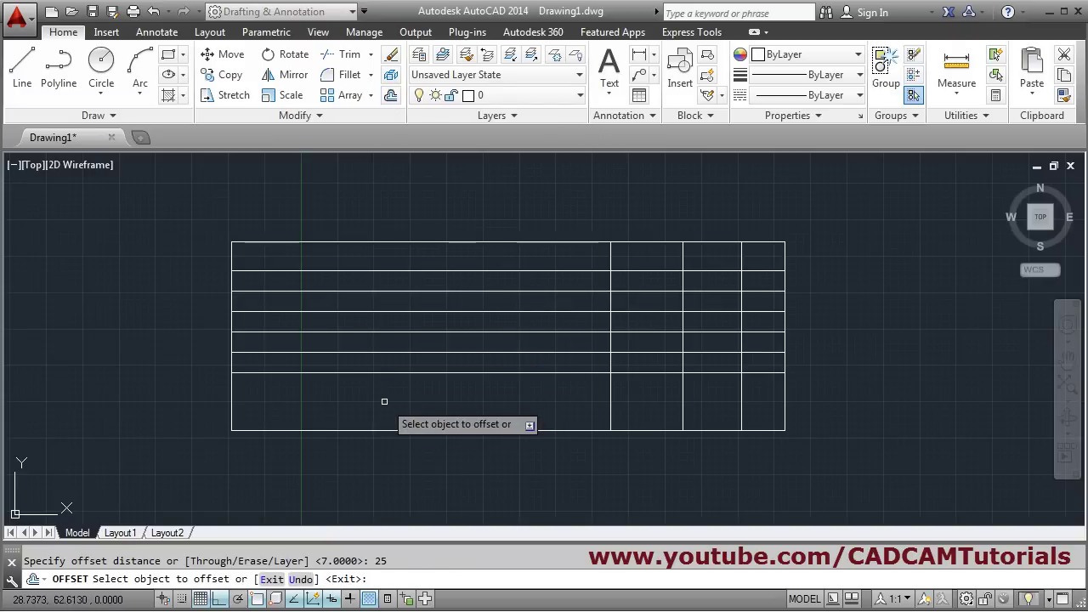
click(233, 399)
click(264, 398)
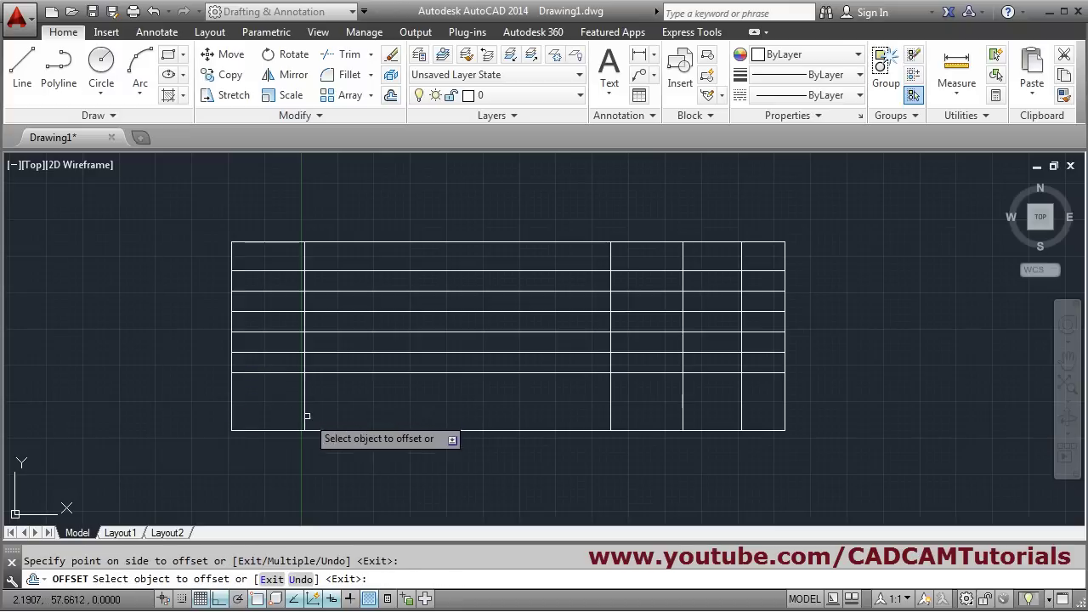
Offset the rectangle's bottom edge upward by 10 across the bottom row
click(366, 430)
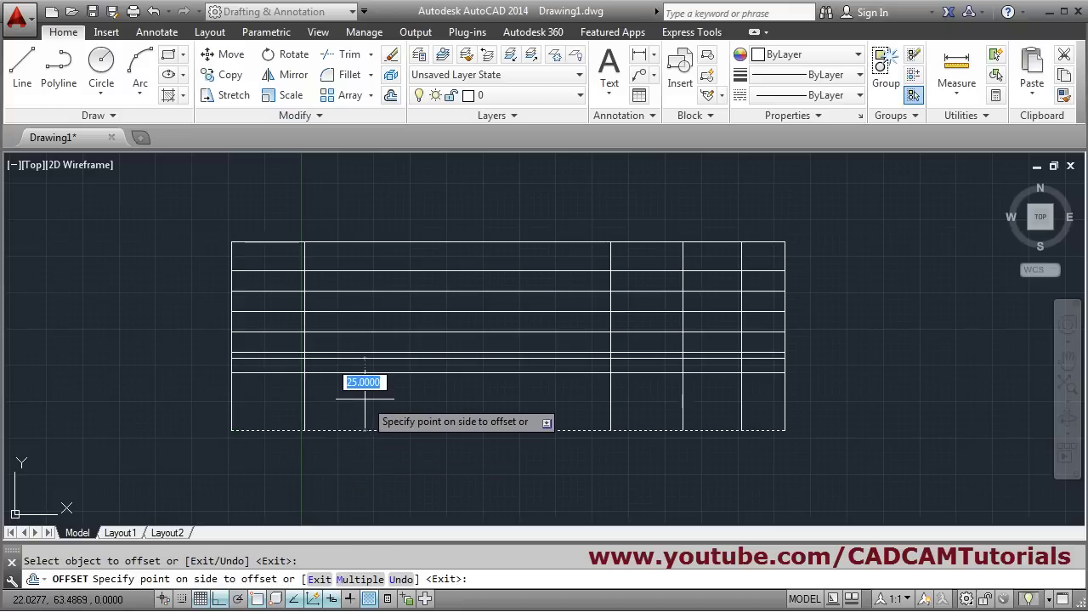
text(10)
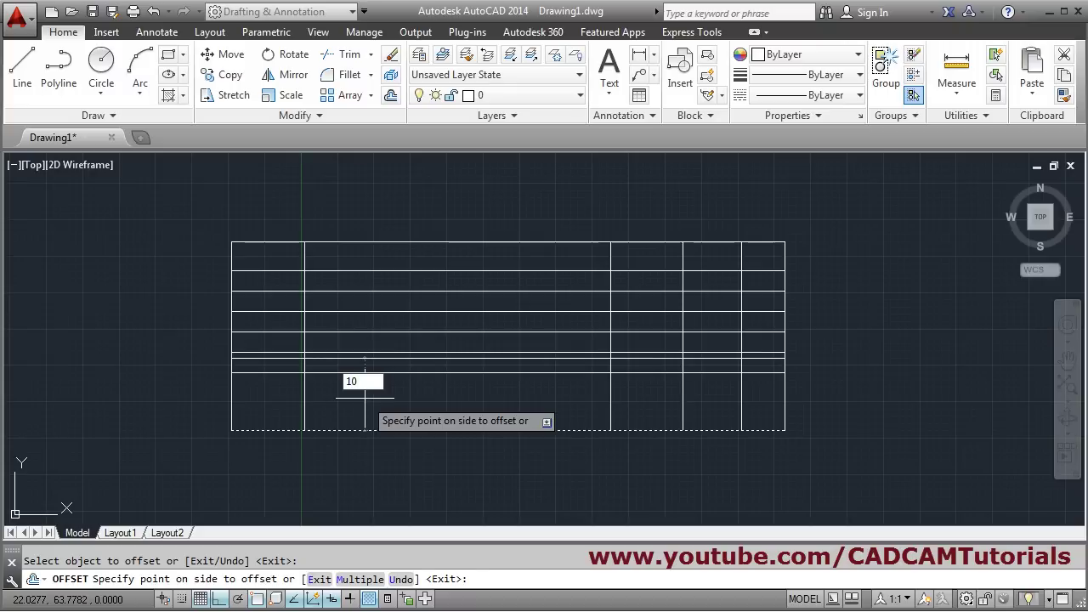
key(Return)
key(Return)
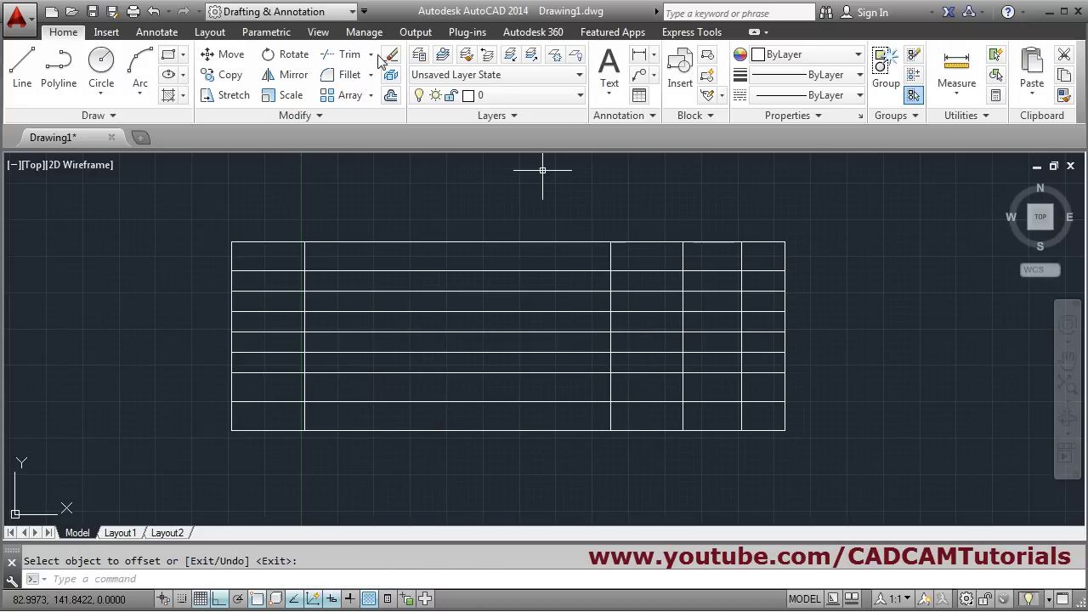
Trim the five upper row lines left of the three-column table, and the left inner vertical above the bottom row
click(340, 55)
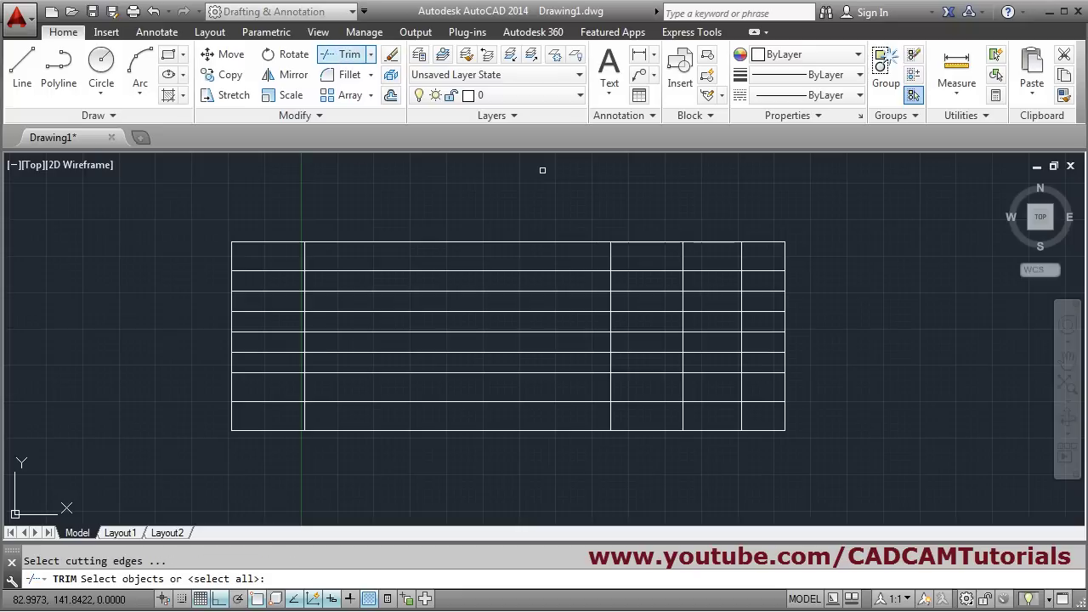
click(610, 363)
click(566, 371)
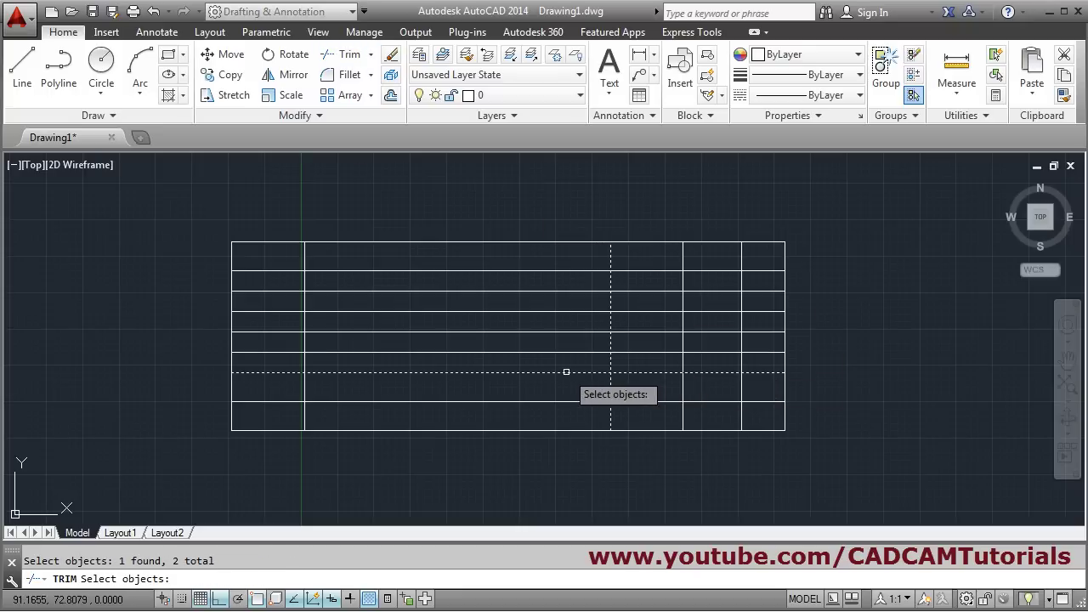
key(Return)
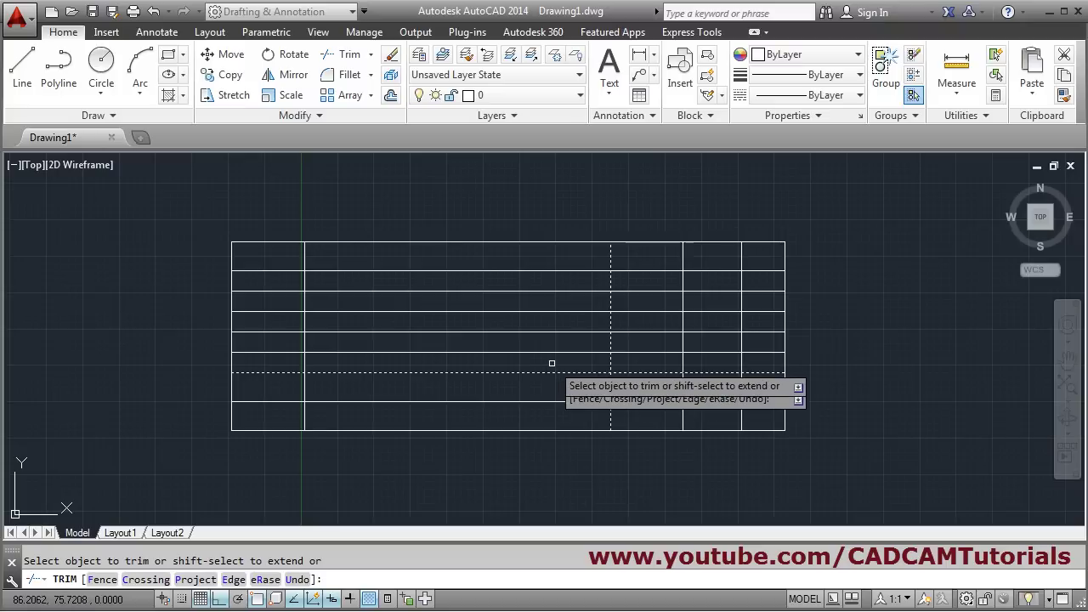
click(552, 363)
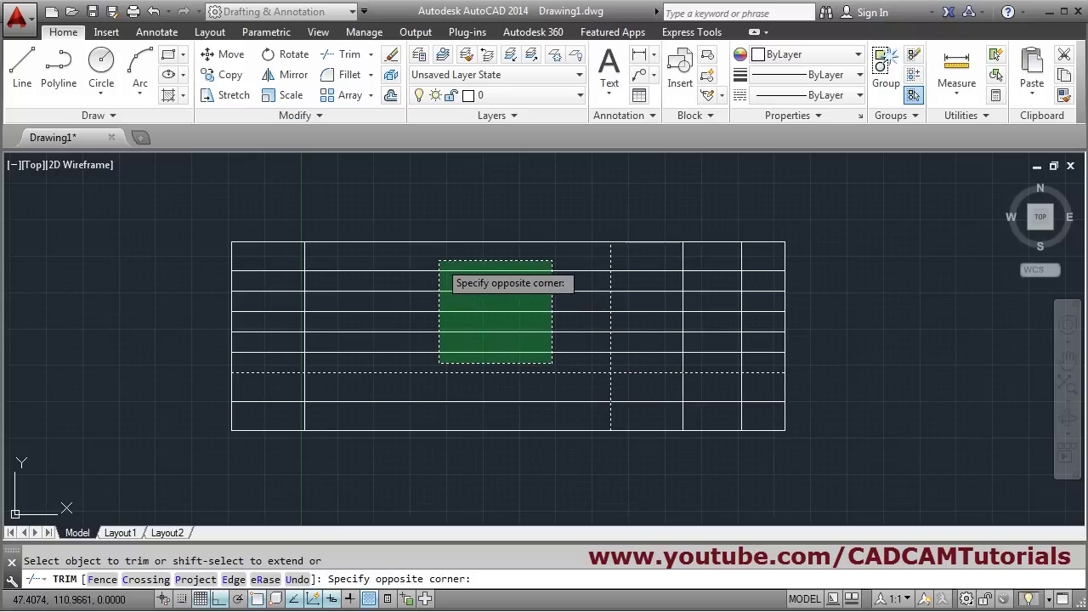
click(439, 261)
click(343, 301)
click(297, 324)
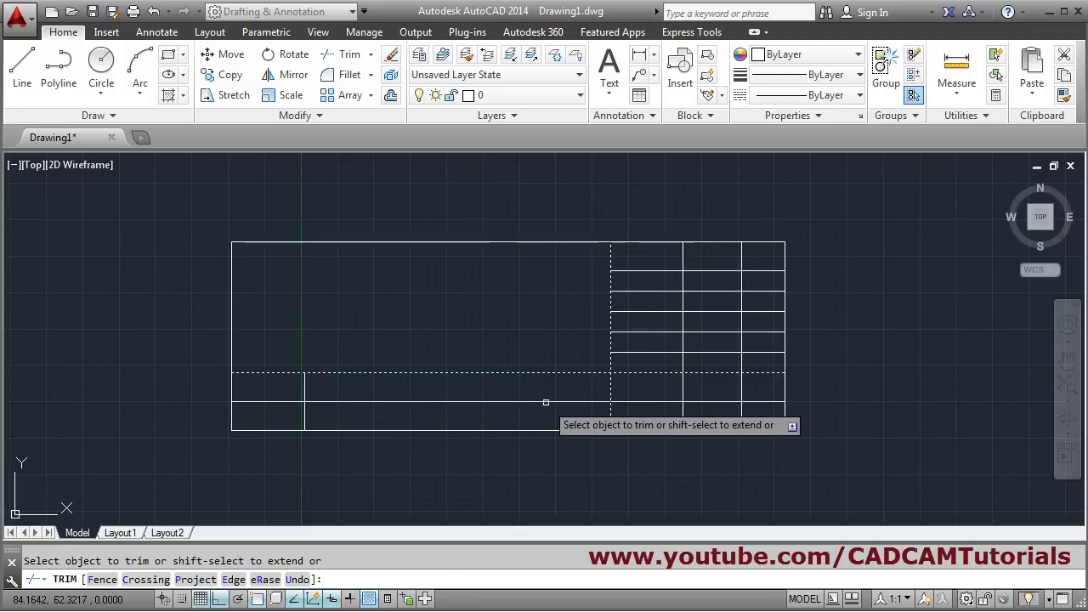
Trim the bottom row's middle line left of the table boundary, and the two right inner verticals below the table
click(544, 401)
click(760, 393)
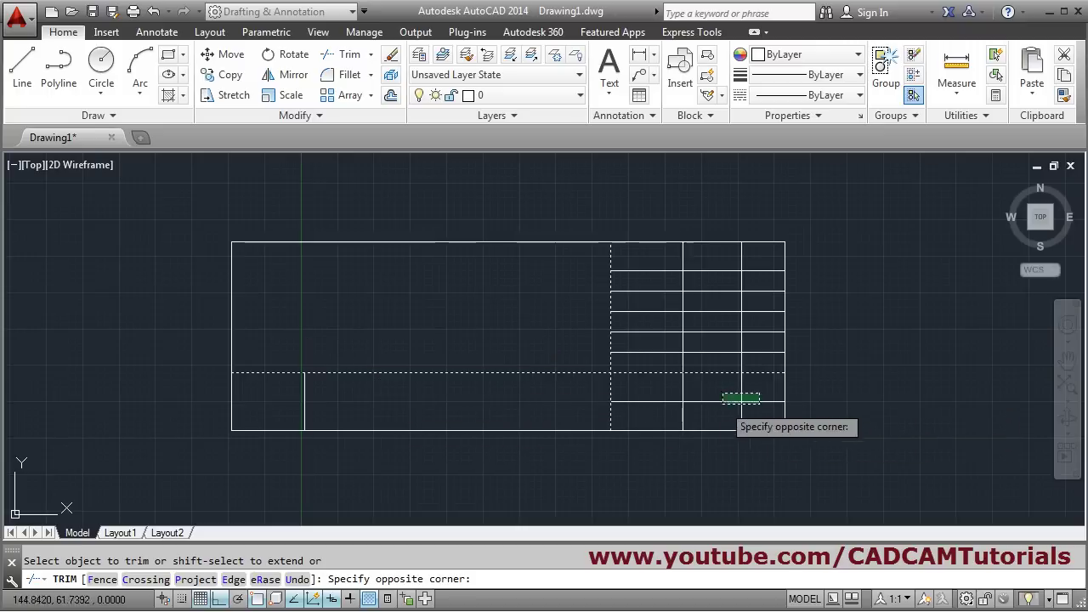
click(644, 417)
key(Return)
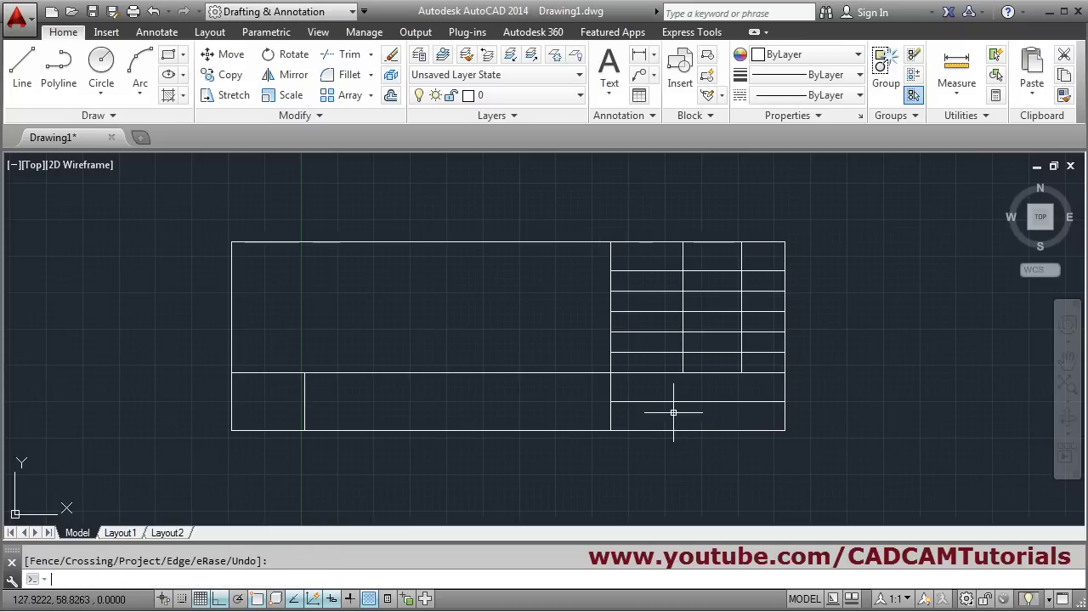
Erase the remaining horizontal line in the large cell below the three-column table
click(392, 53)
click(715, 402)
key(Return)
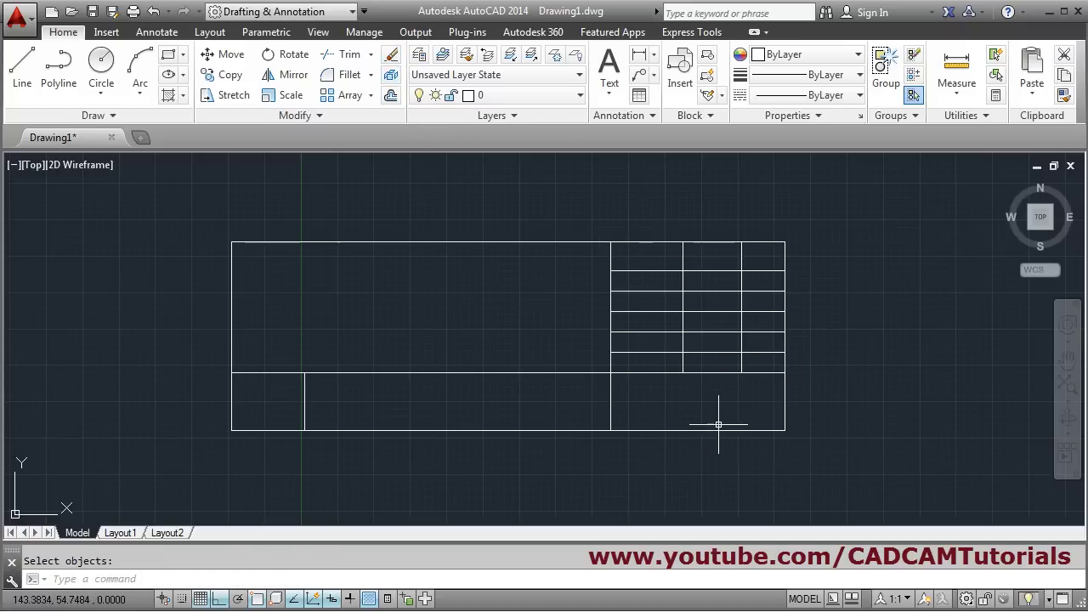
Offset the title block's bottom edge upward by 10
middle_click(483, 371)
middle_click(482, 371)
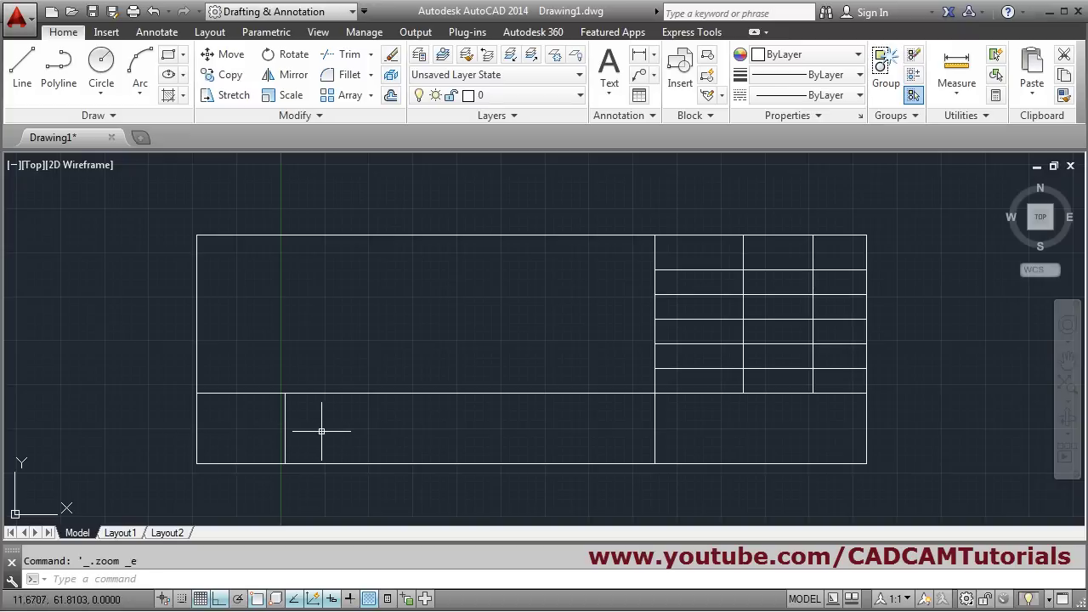
click(391, 94)
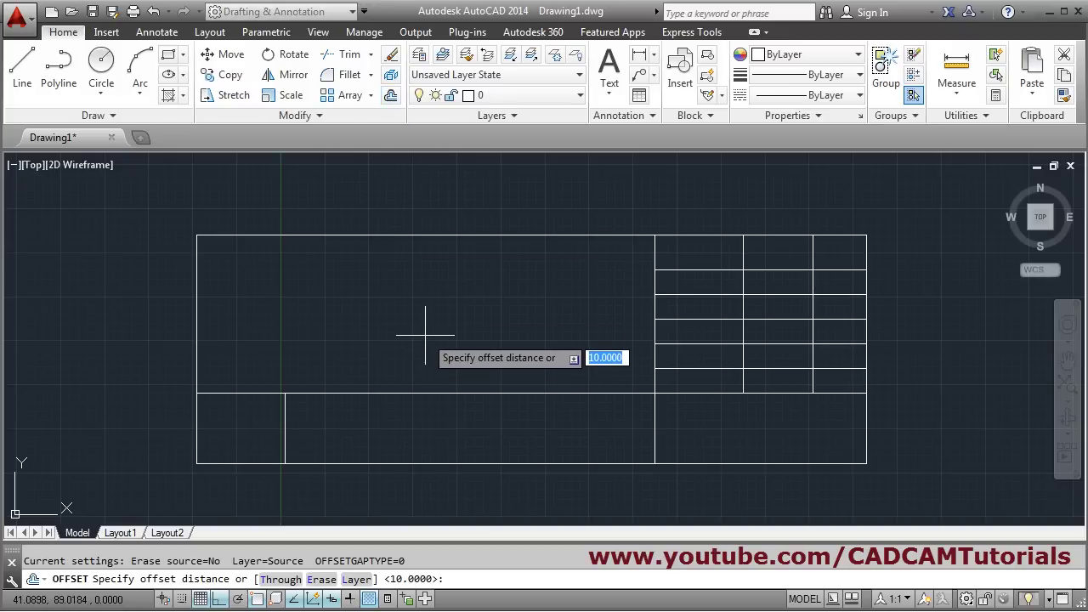
key(Return)
click(238, 463)
click(241, 444)
key(Return)
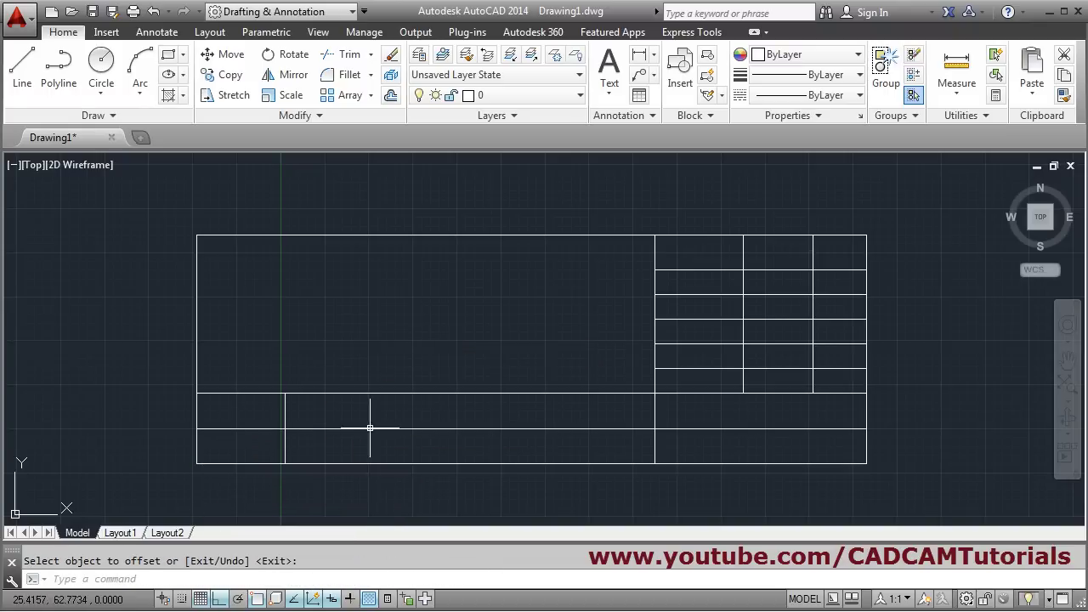
Trim the new horizontal line to the right of the left inner vertical so it only splits the bottom-left cell
click(349, 53)
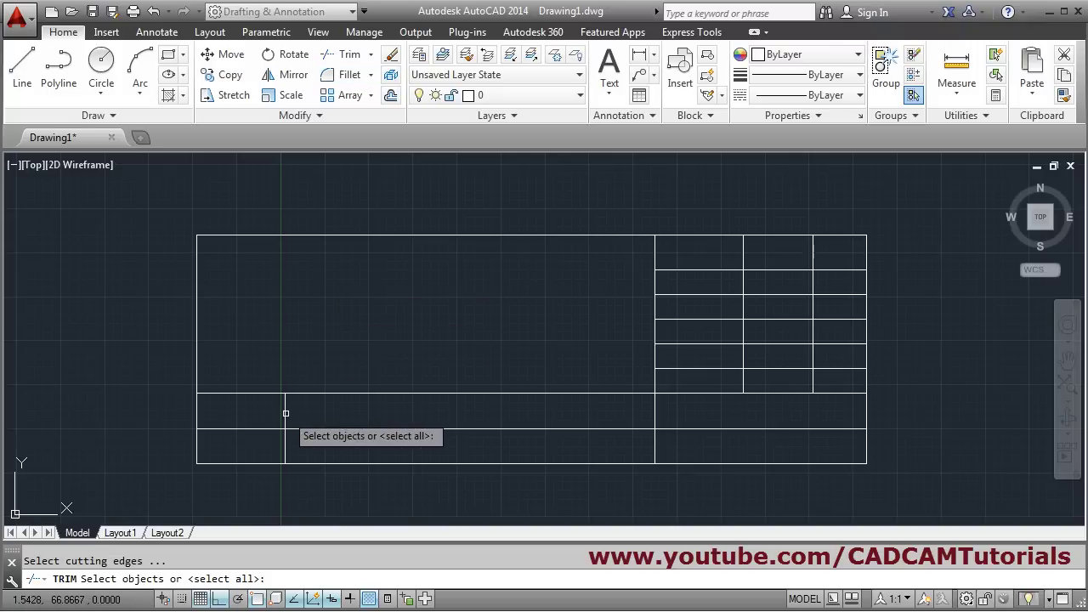
click(285, 413)
key(Return)
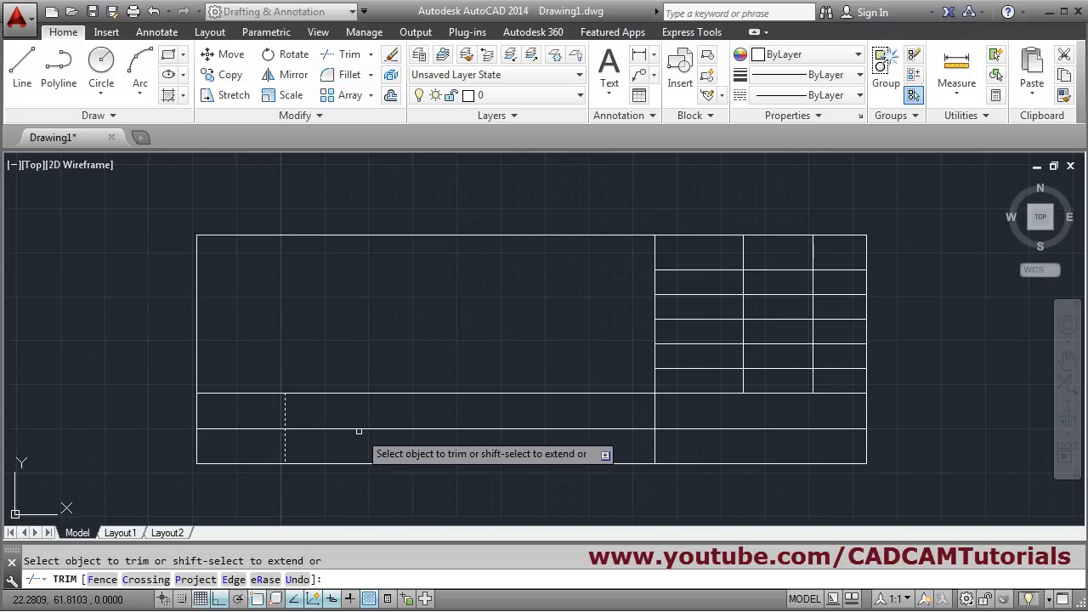
click(358, 434)
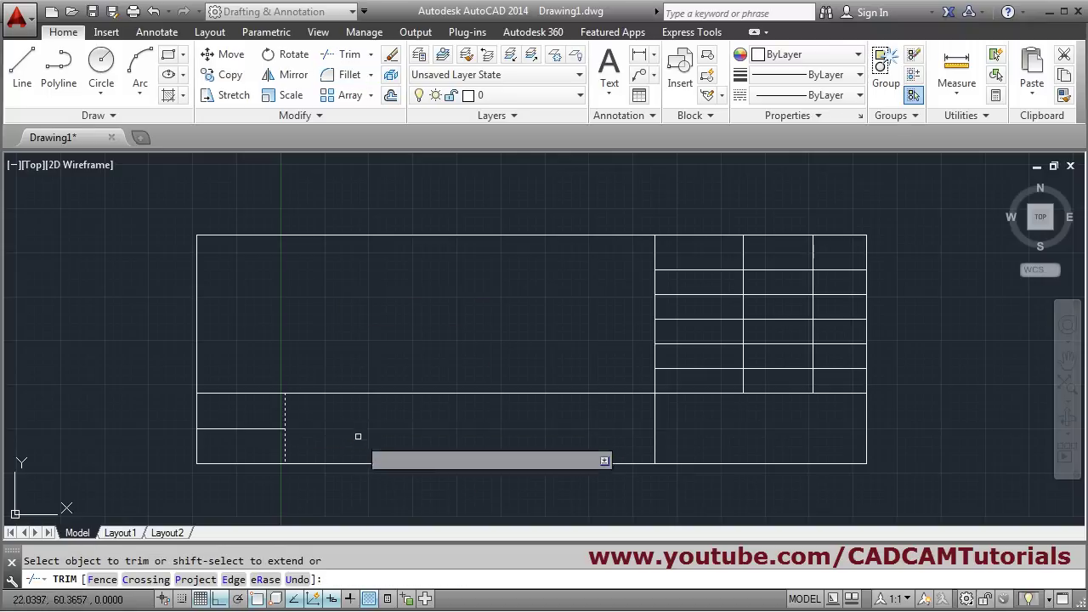
key(Return)
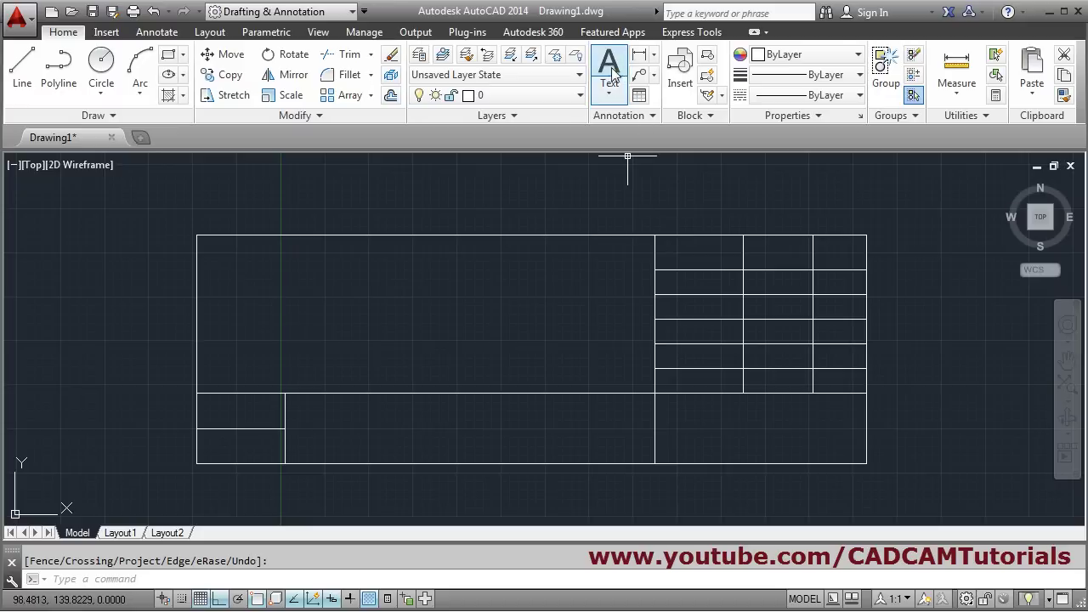
Add the single-line text NAME OF FIRM in the large upper-left cell, with height 6 and rotation 0
click(610, 90)
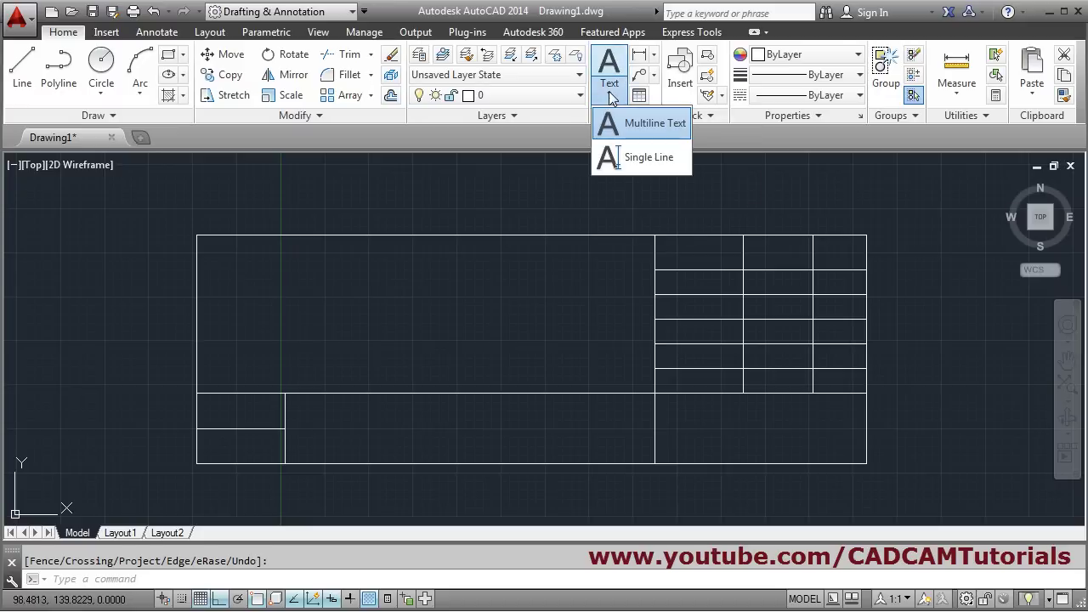
click(640, 159)
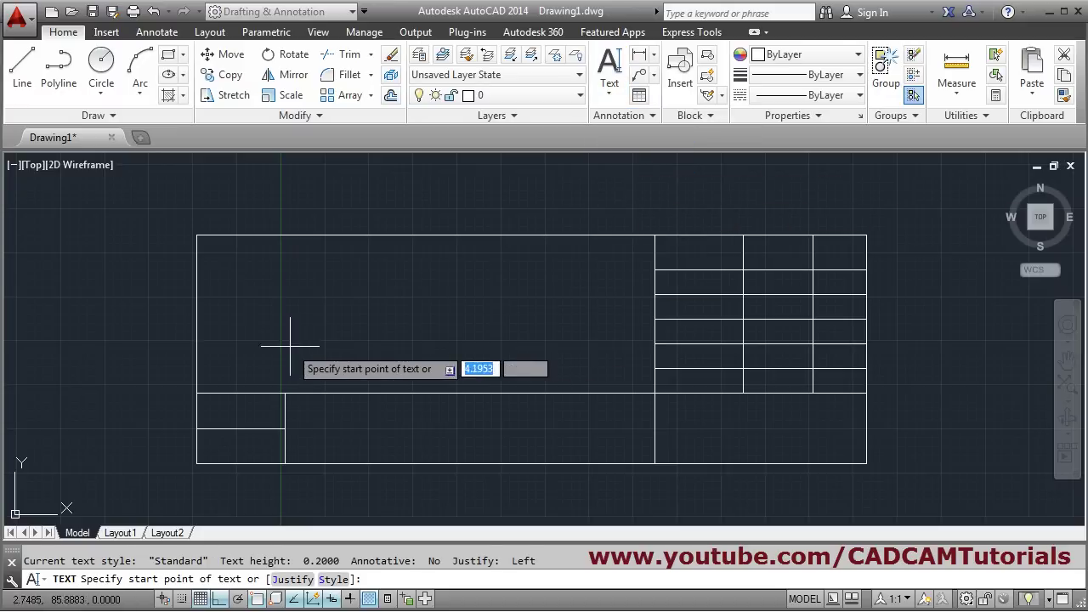
click(230, 280)
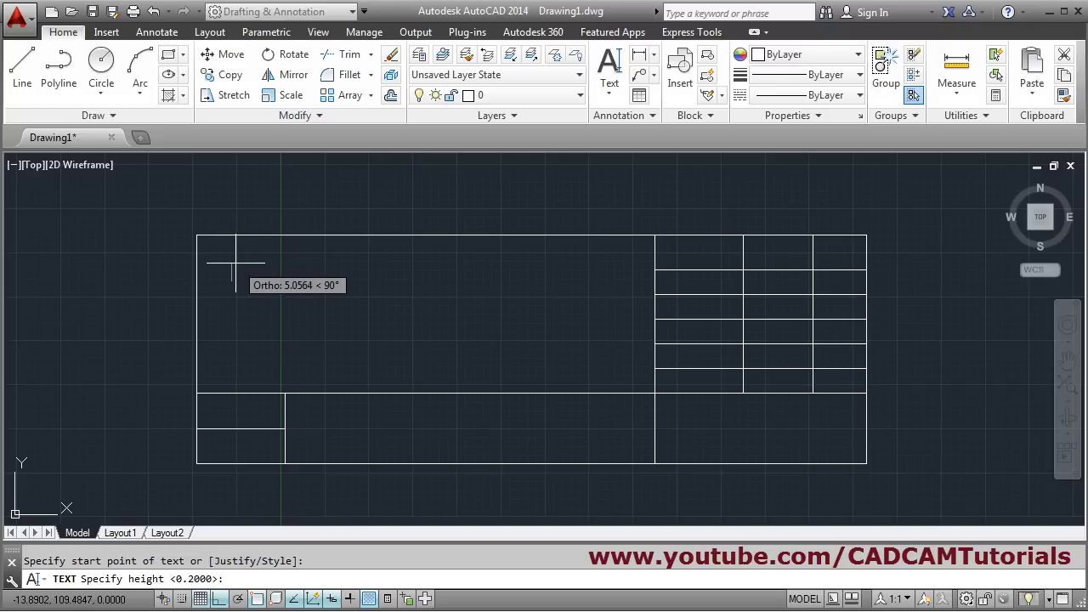
text(6)
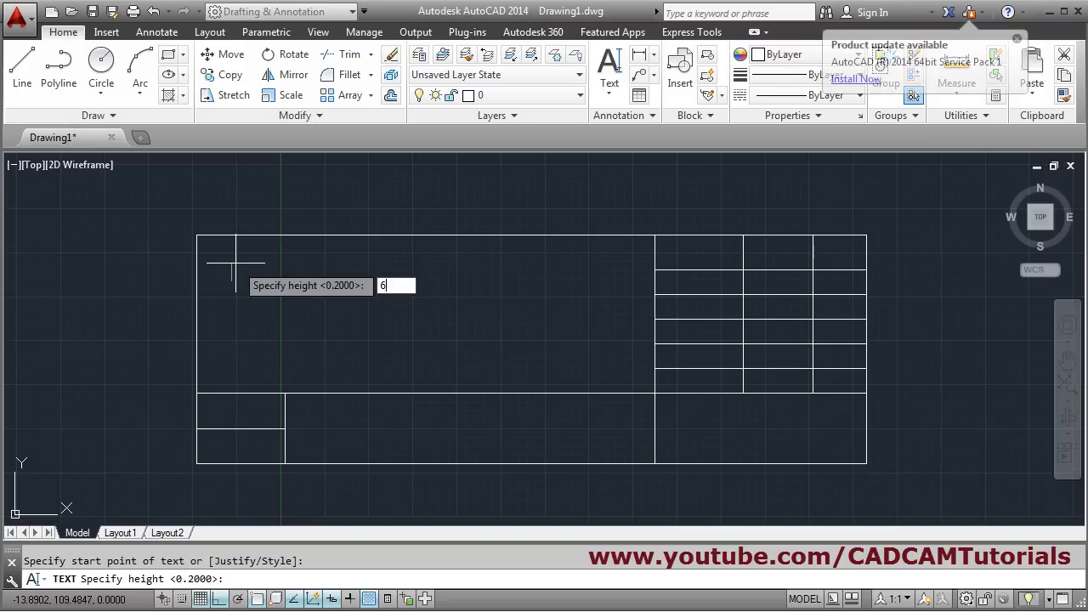
key(Return)
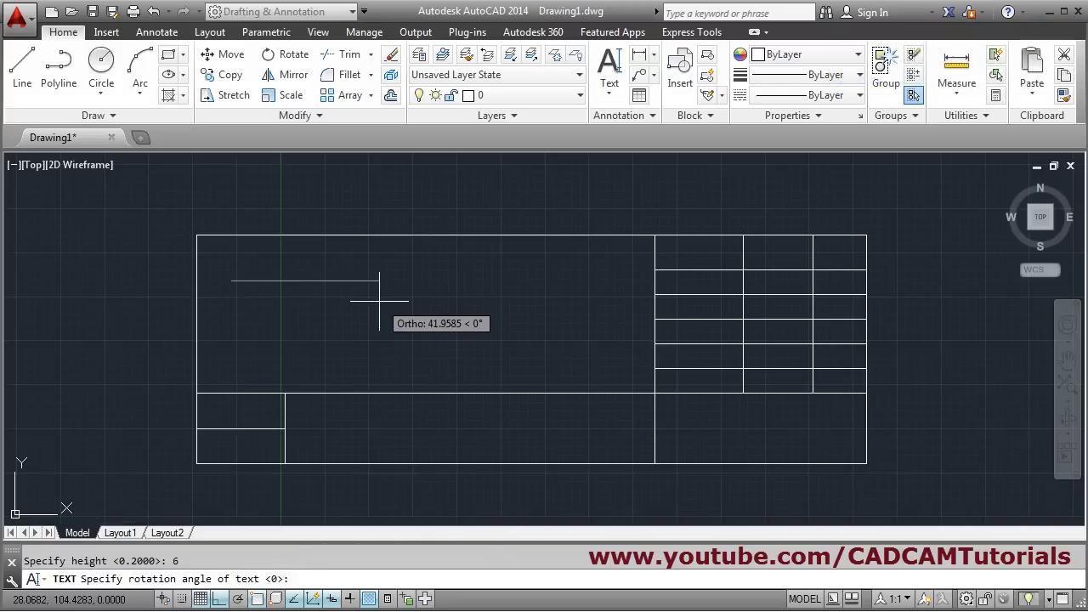
key(Return)
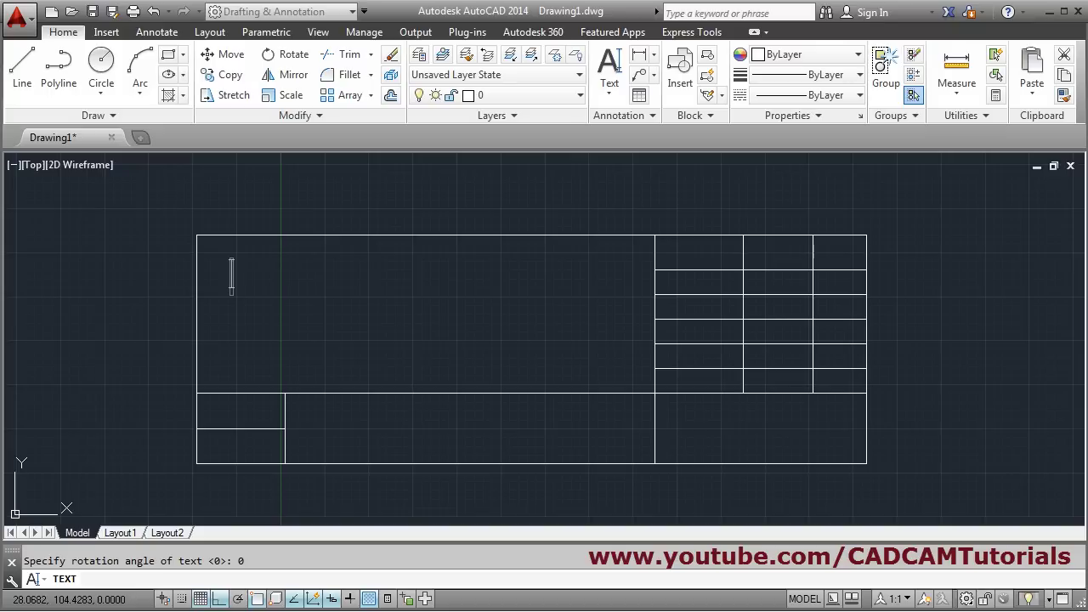
text(NAME OF FIR)
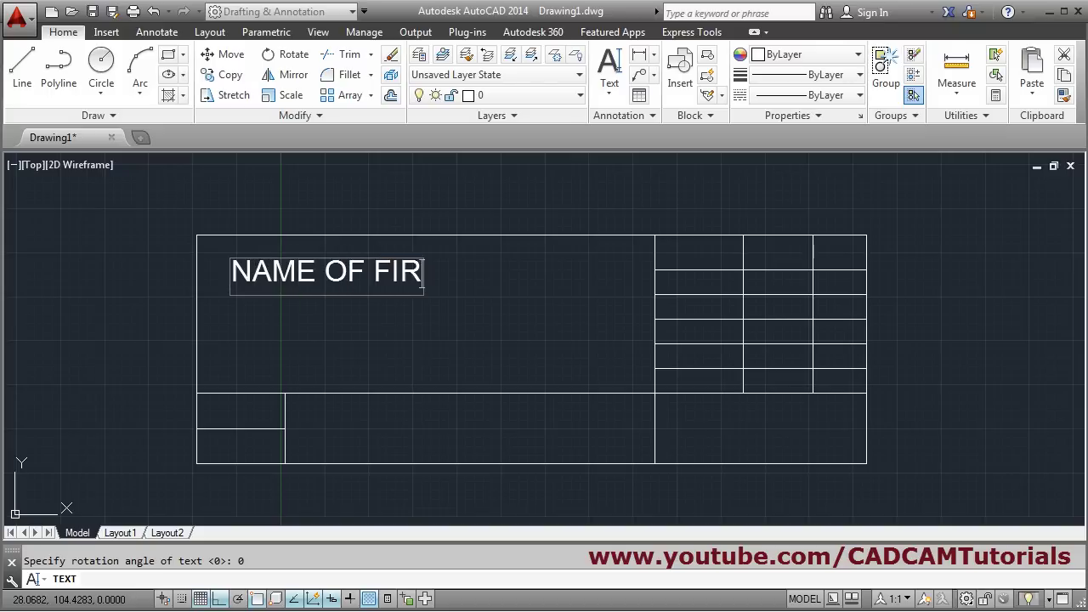
text(M)
click(398, 361)
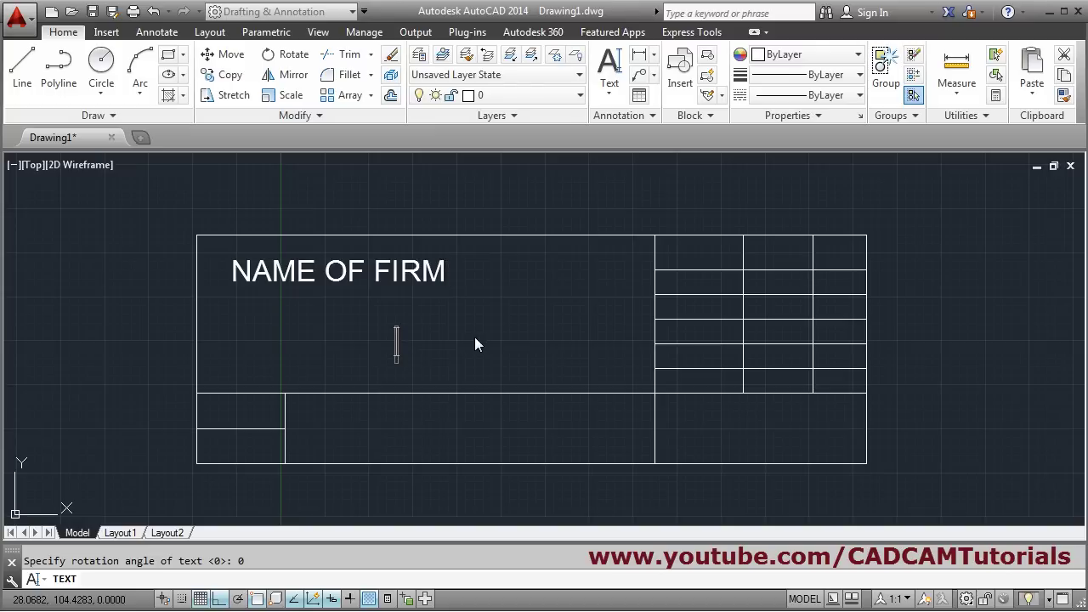
key(Escape)
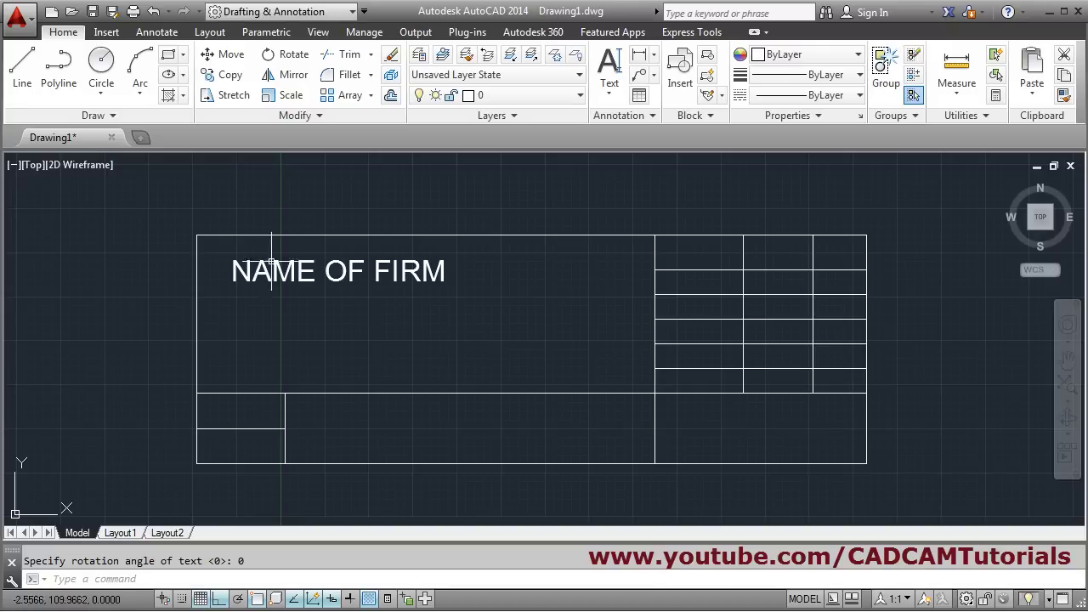
Move the NAME OF FIRM text freely, with Ortho off, closer to the upper-left corner of its cell
click(225, 53)
click(375, 269)
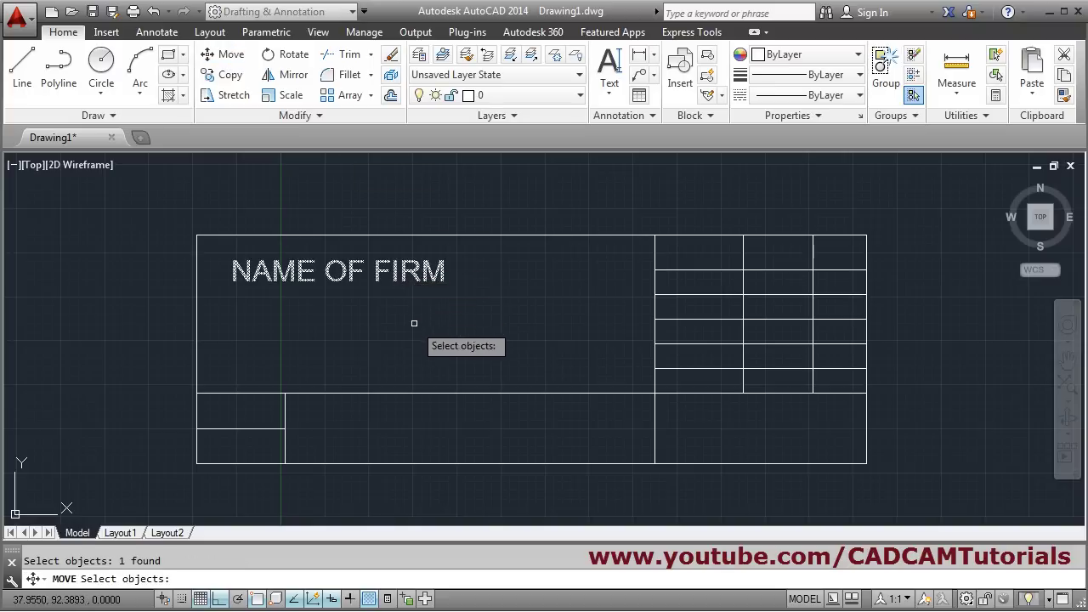
key(Return)
click(468, 357)
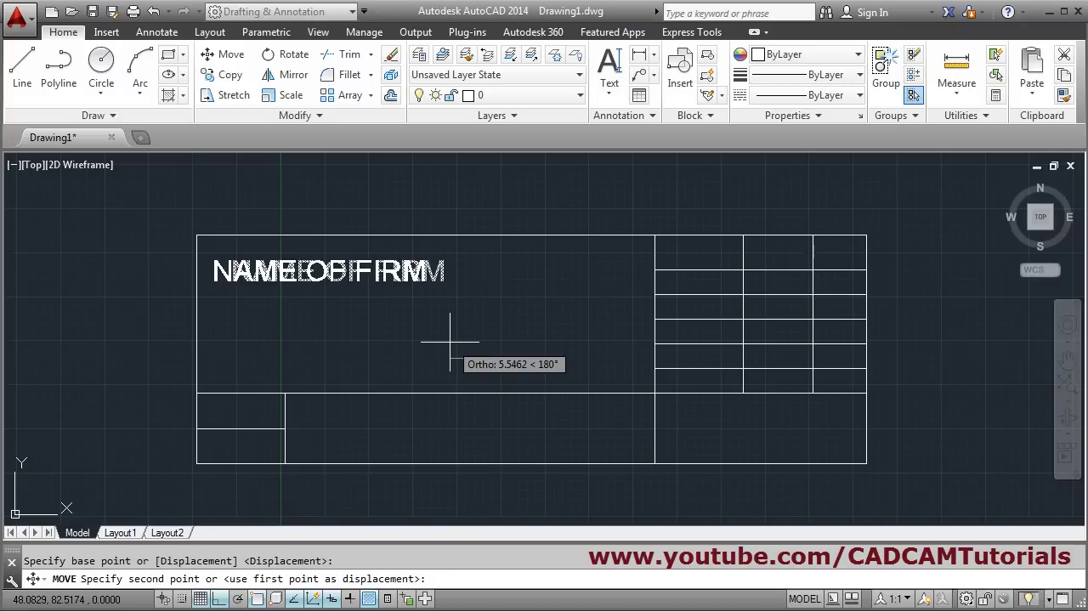
key(F8)
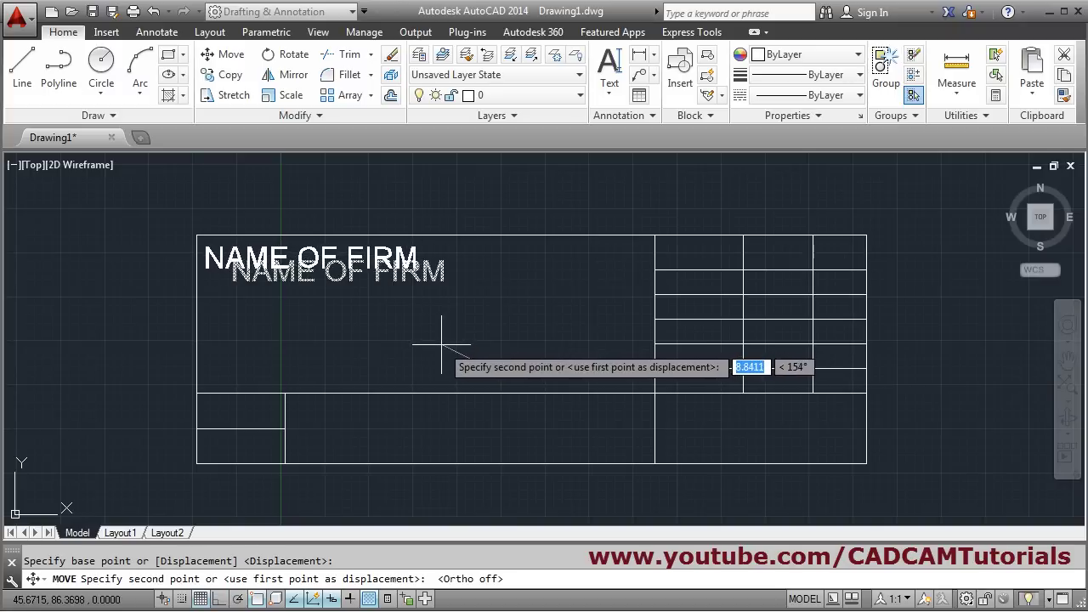
click(443, 343)
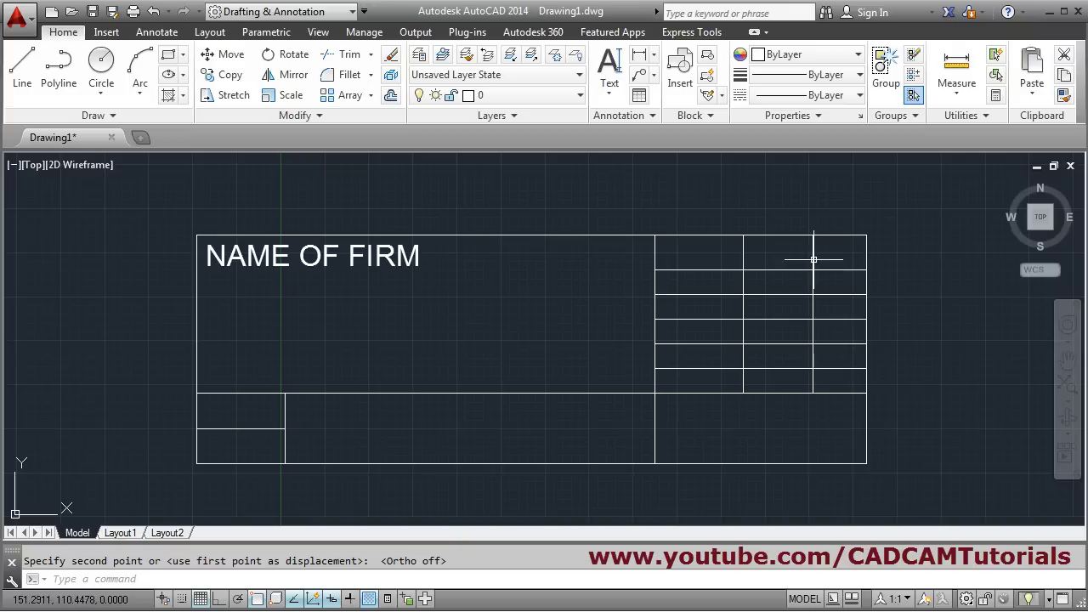
Add the single-line text NAME in the three-column table's middle header cell, with height 3 and rotation 0
scroll(906, 291, up, 2)
middle_drag(906, 292, 757, 287)
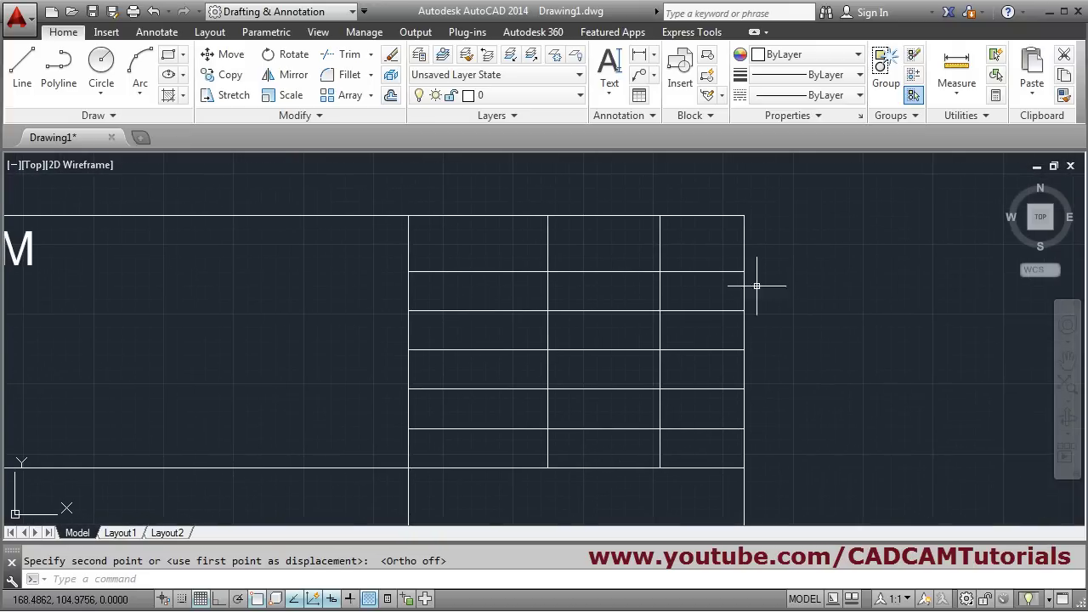
click(611, 90)
click(636, 161)
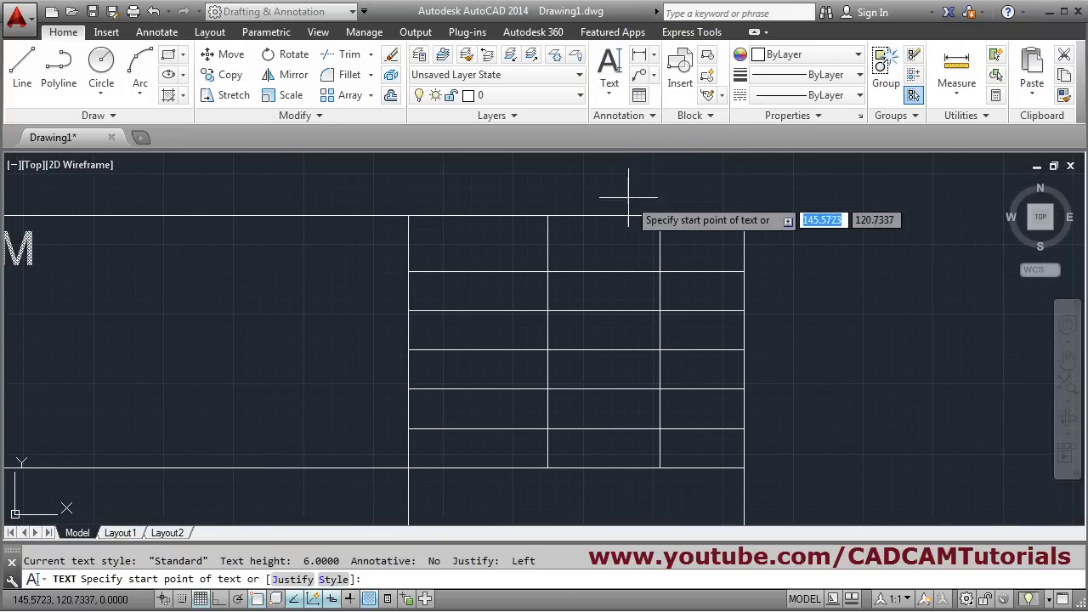
click(566, 256)
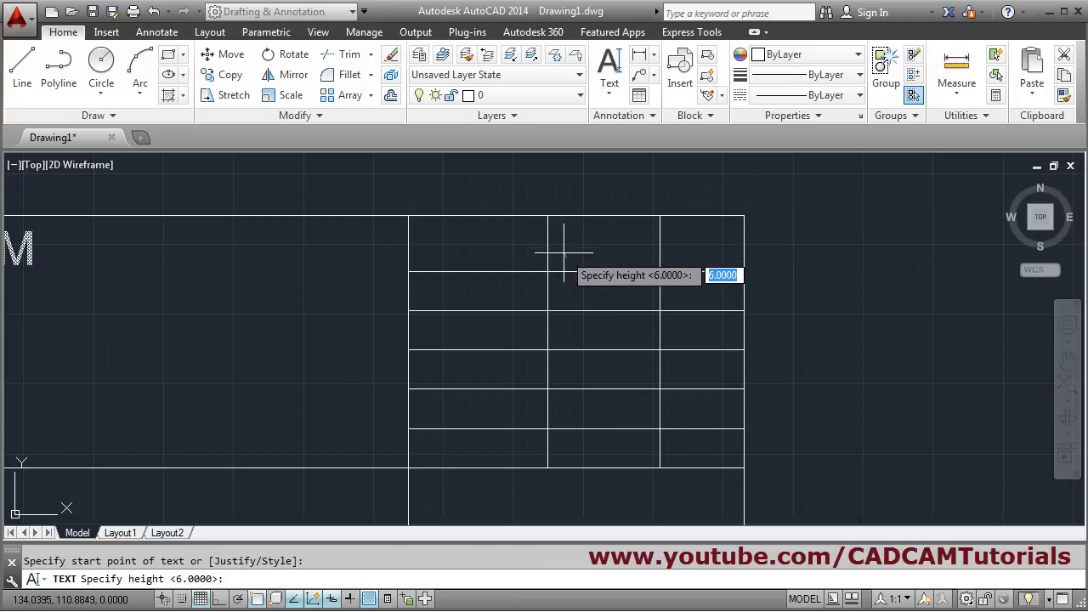
key(F8)
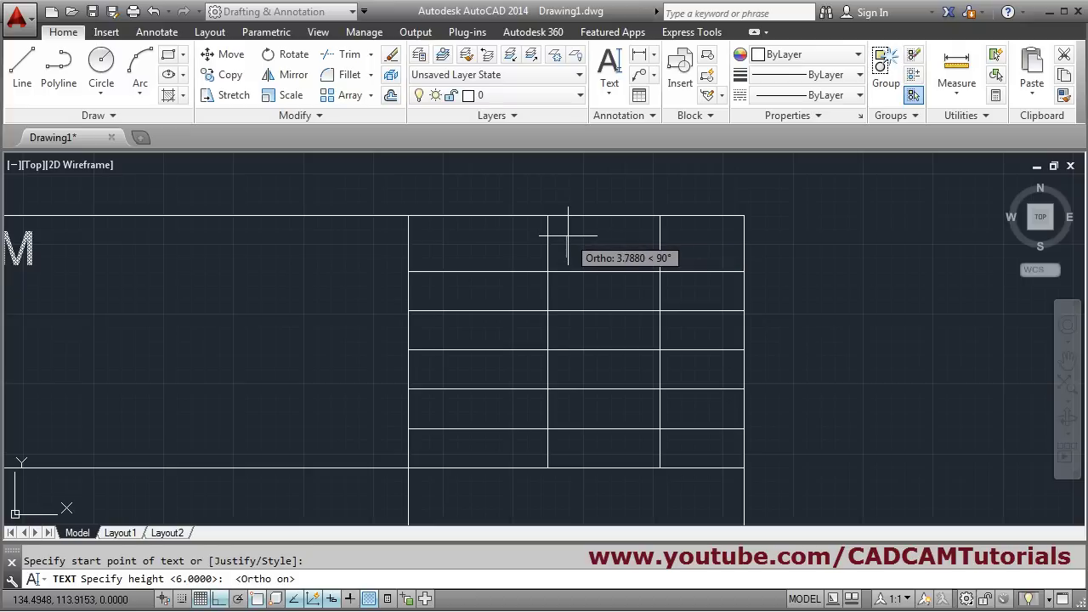
text(3)
key(Return)
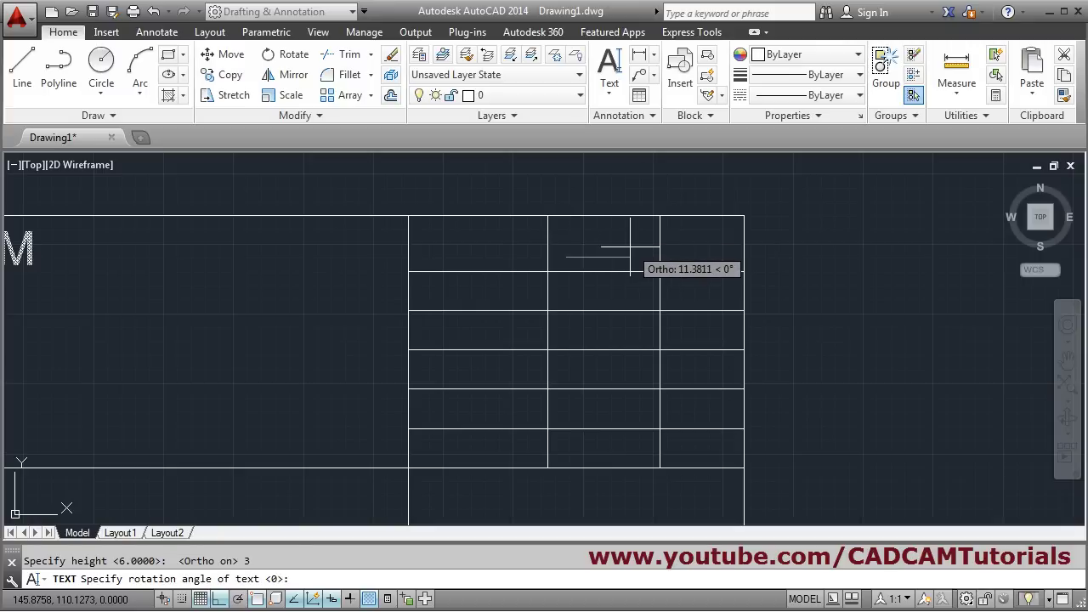
text(0)
key(Return)
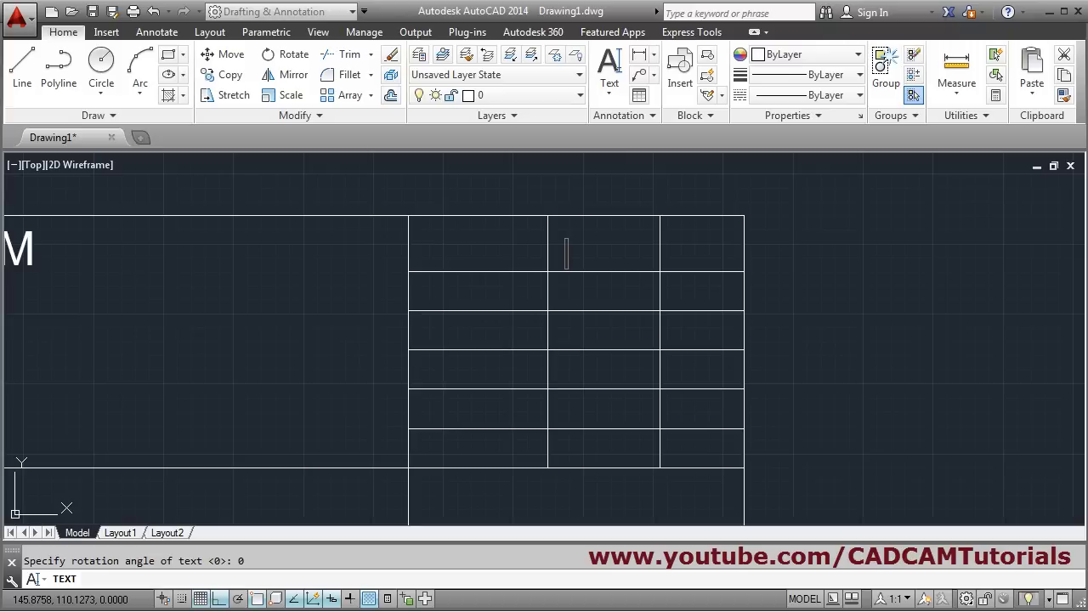
text(NAME)
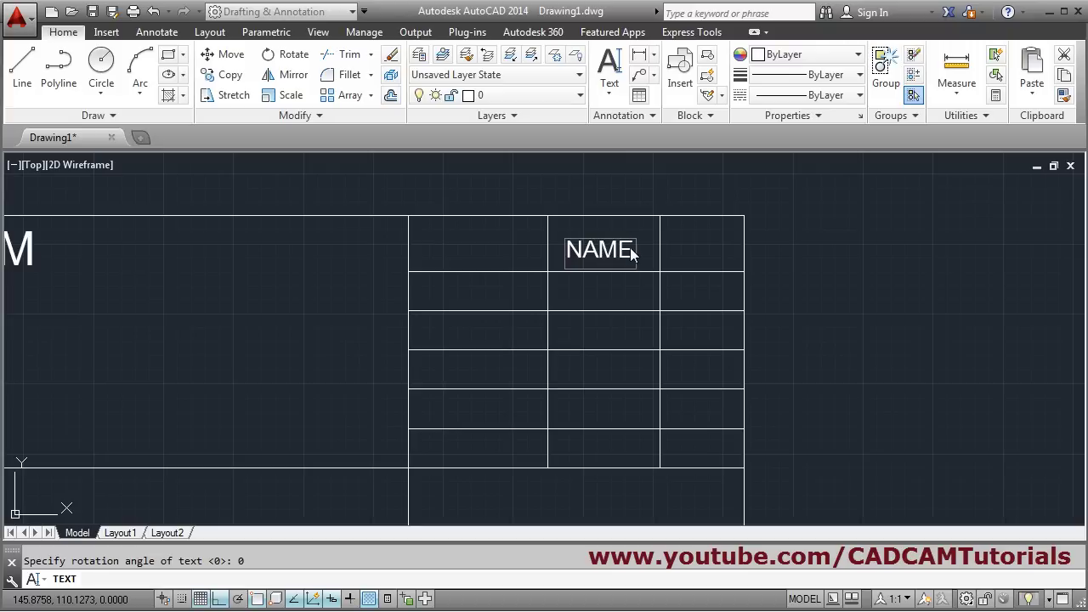
Add the text DATE in the last header cell and DESIGNED in the first column's cell below the header
click(677, 253)
text(DATE)
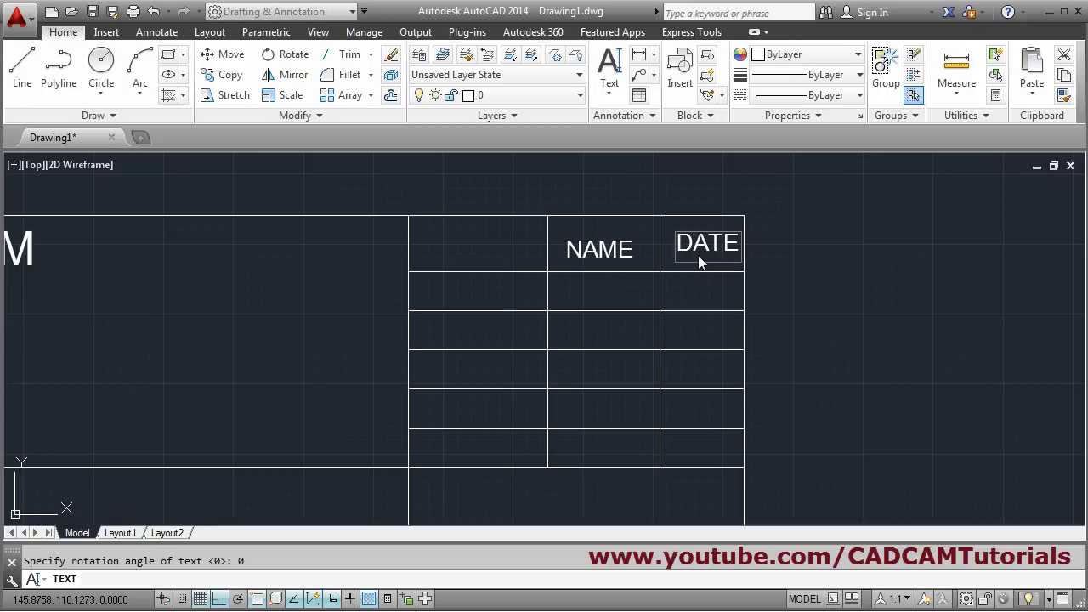
click(417, 303)
text(DESIGNED)
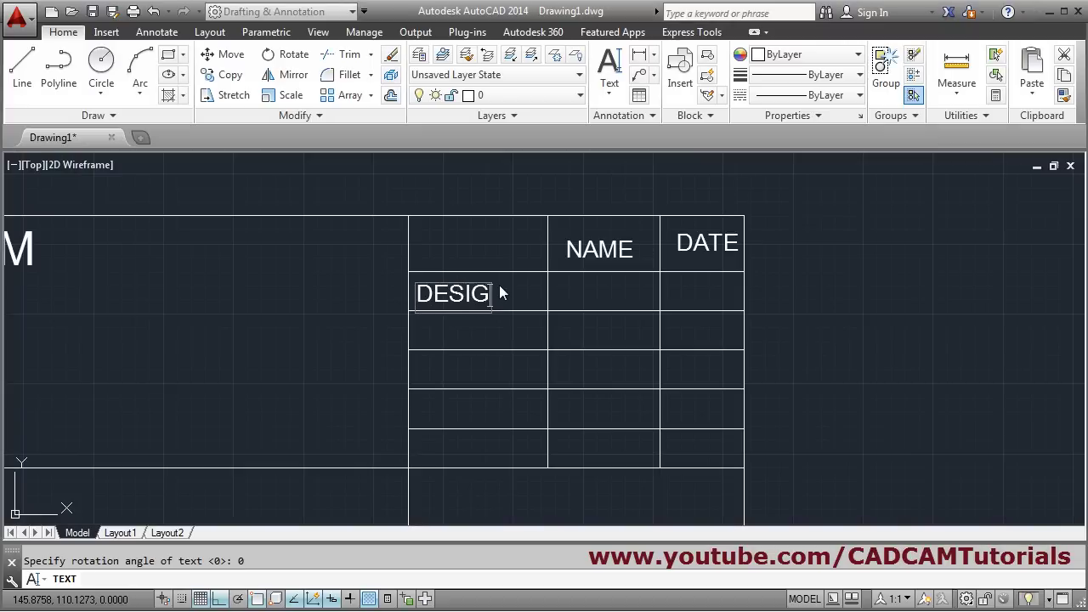
click(819, 379)
key(Escape)
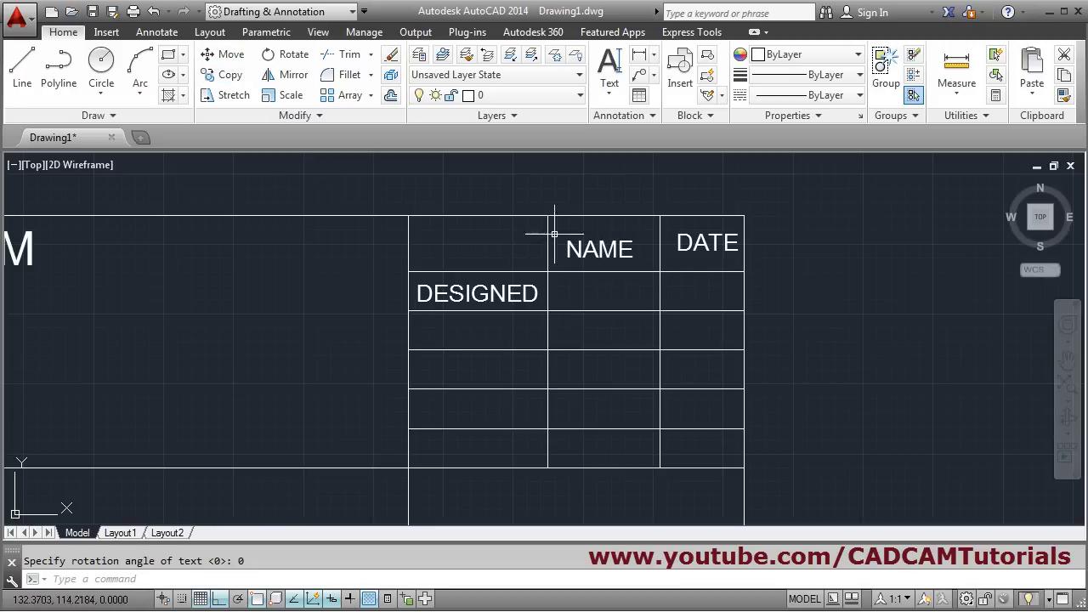
Shift the NAME and DATE texts so they sit centred and level in their header cells
click(608, 249)
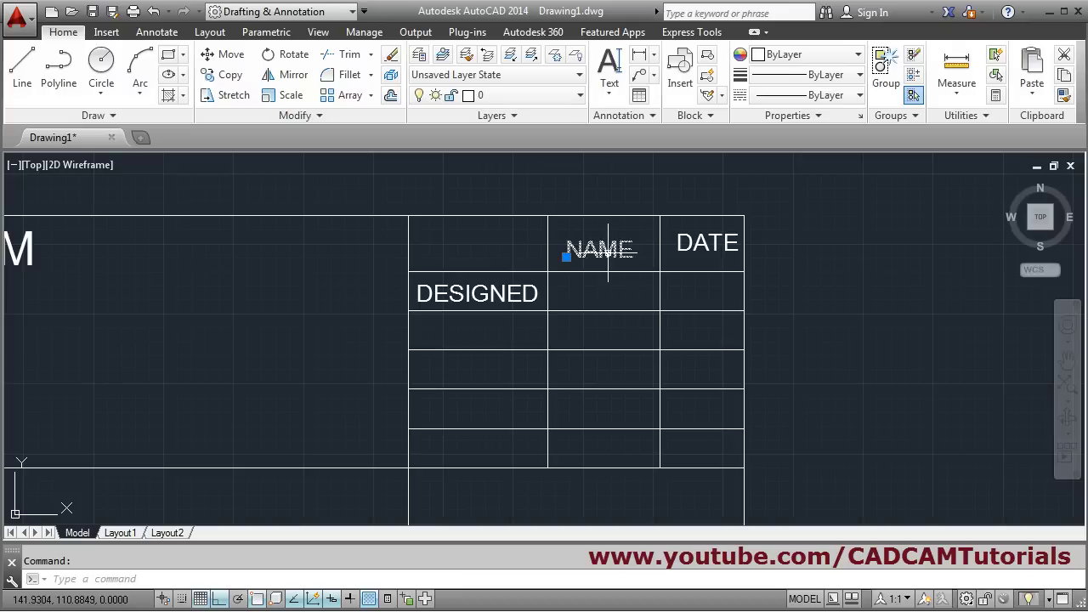
mouse_move(608, 249)
mouse_down()
mouse_move(615, 260)
mouse_move(609, 249)
mouse_up()
click(715, 248)
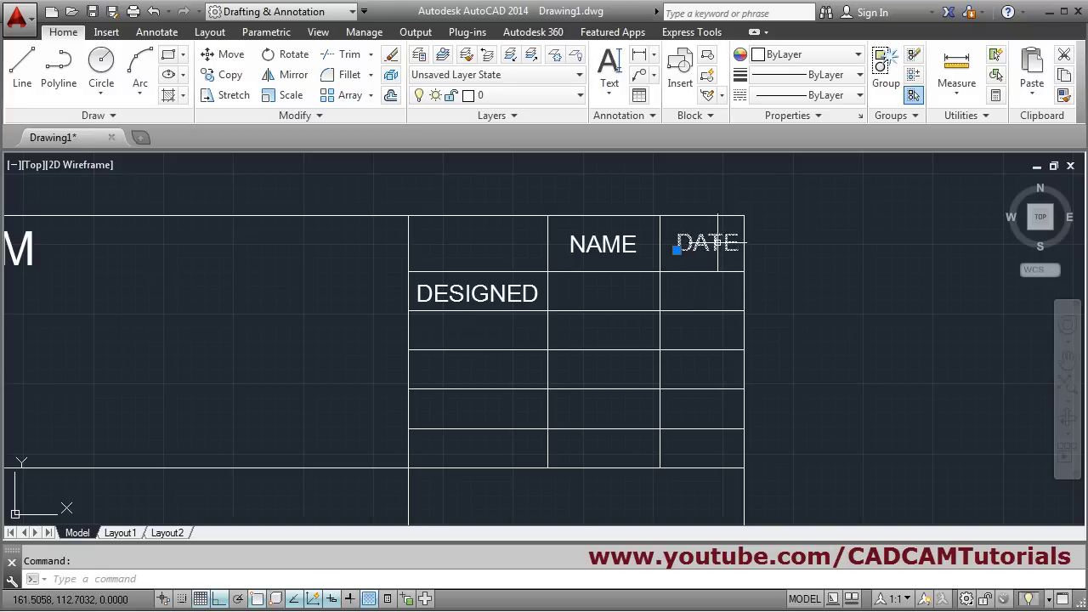
drag(717, 252, 712, 260)
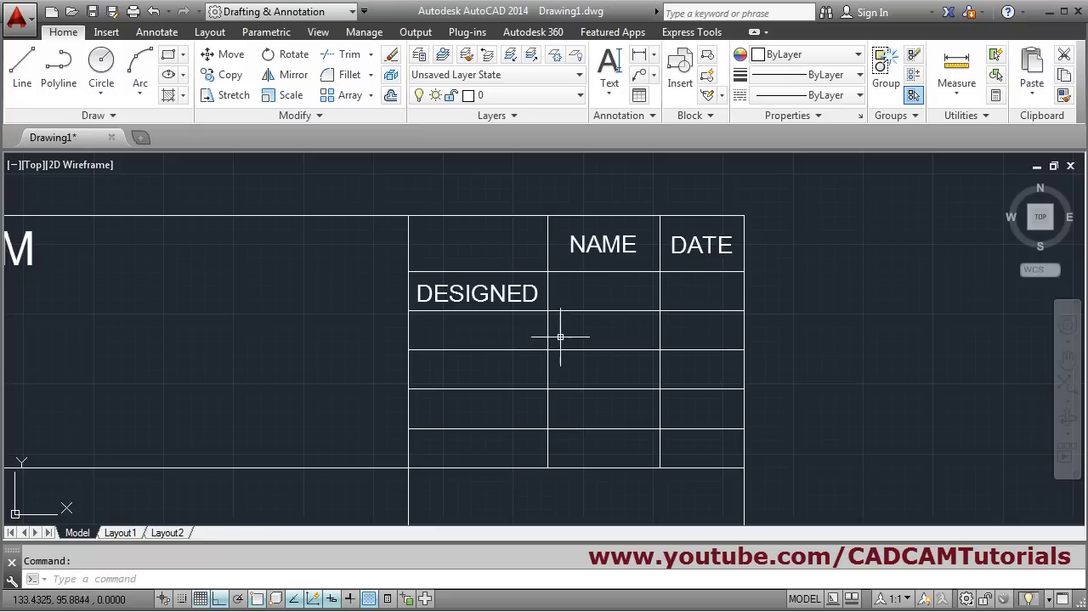
scroll(464, 323, up, 2)
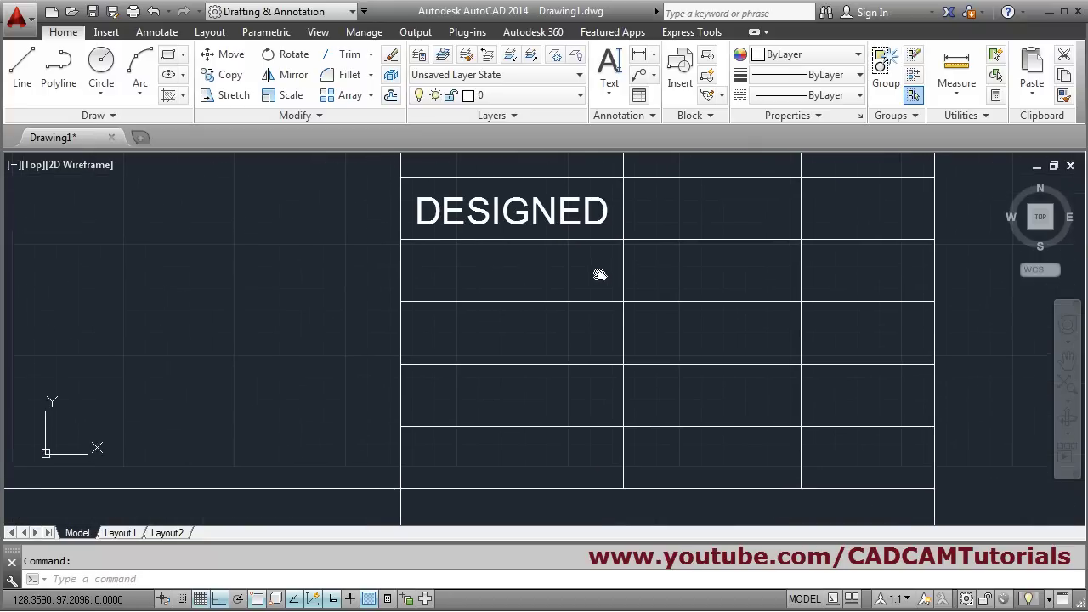
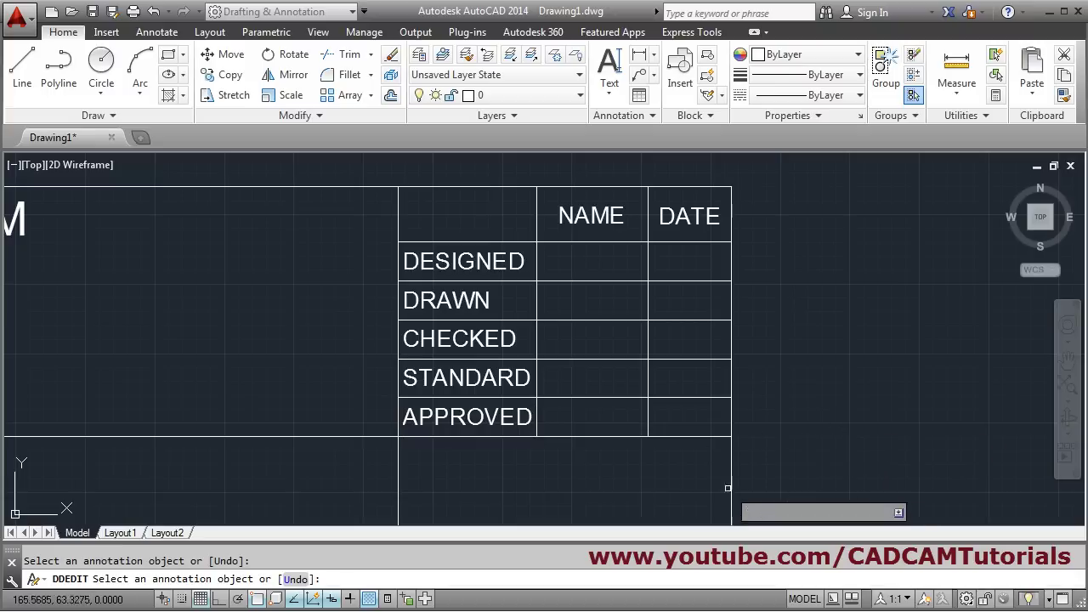
Copy the DESIGNED text from the table into the upper-left corners of the lower-right, lower-middle and upper-left bottom-row cells
key(Escape)
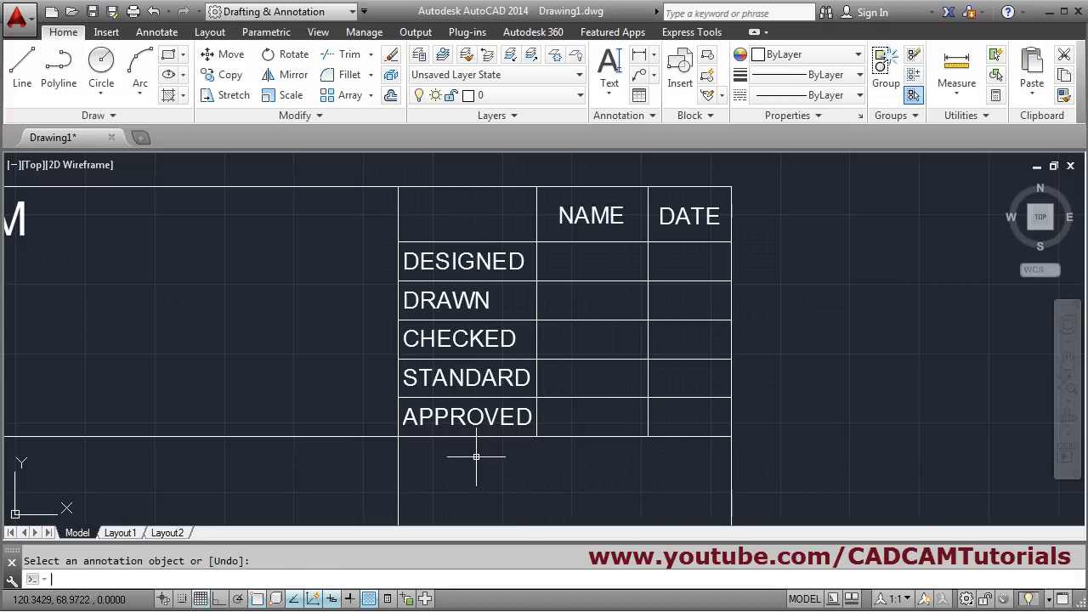
middle_drag(522, 450, 627, 418)
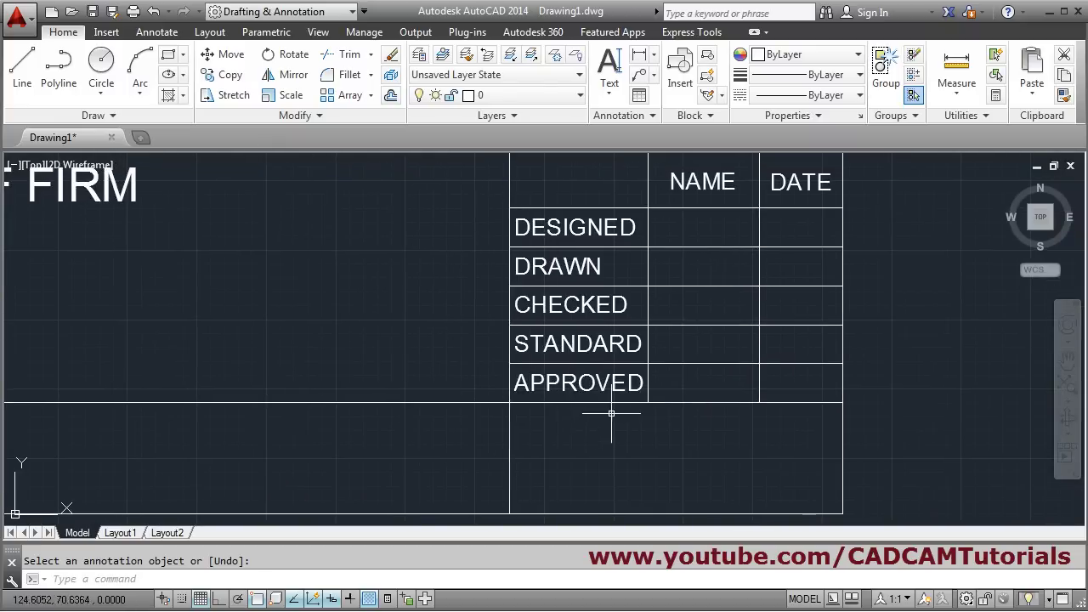
scroll(612, 421, down, 1)
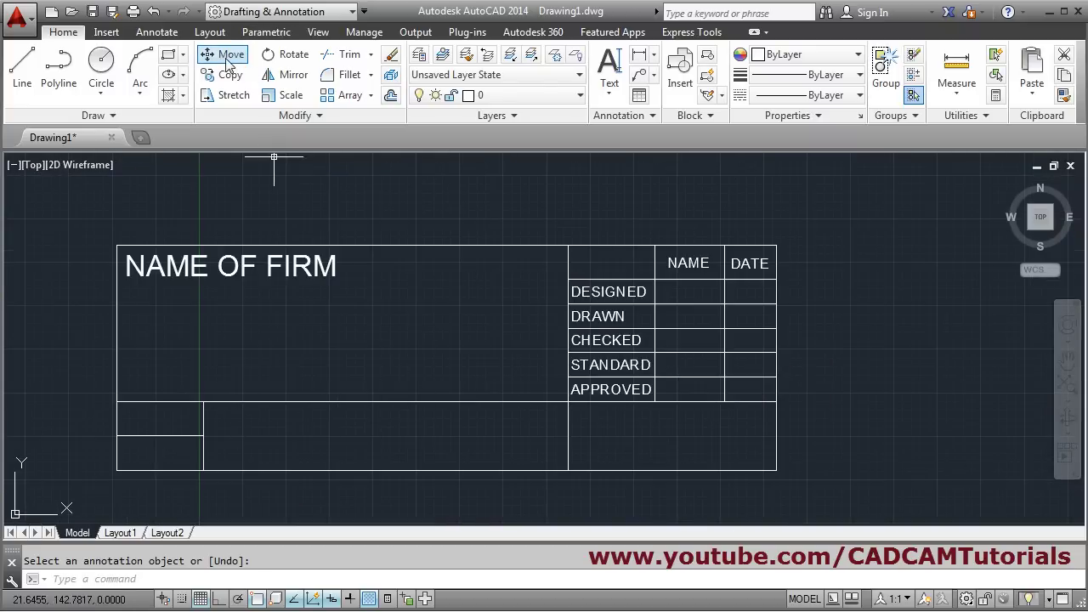
click(228, 75)
click(618, 293)
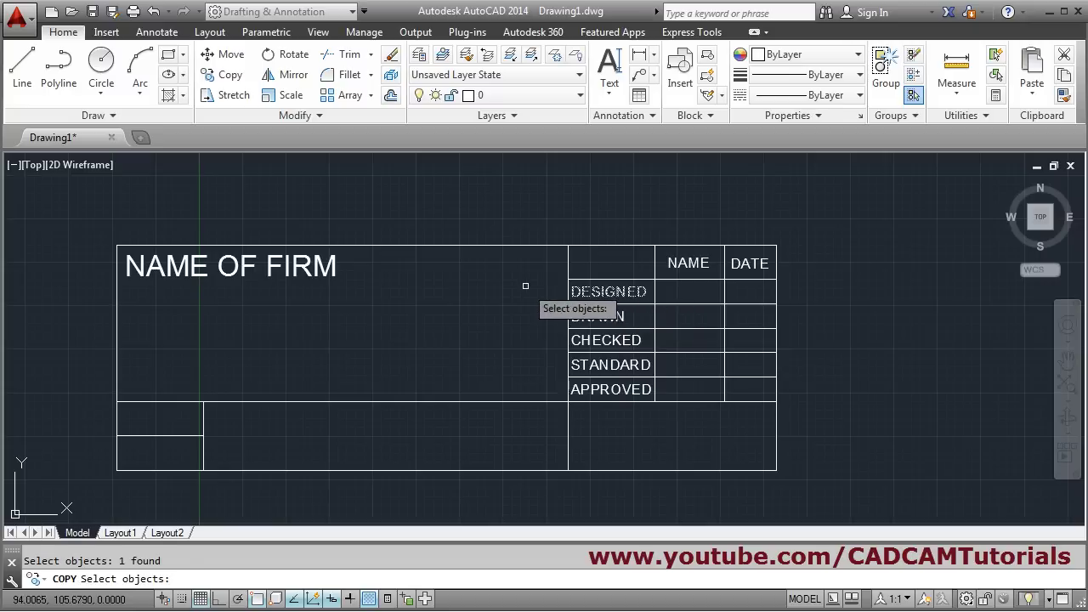
key(Return)
click(568, 279)
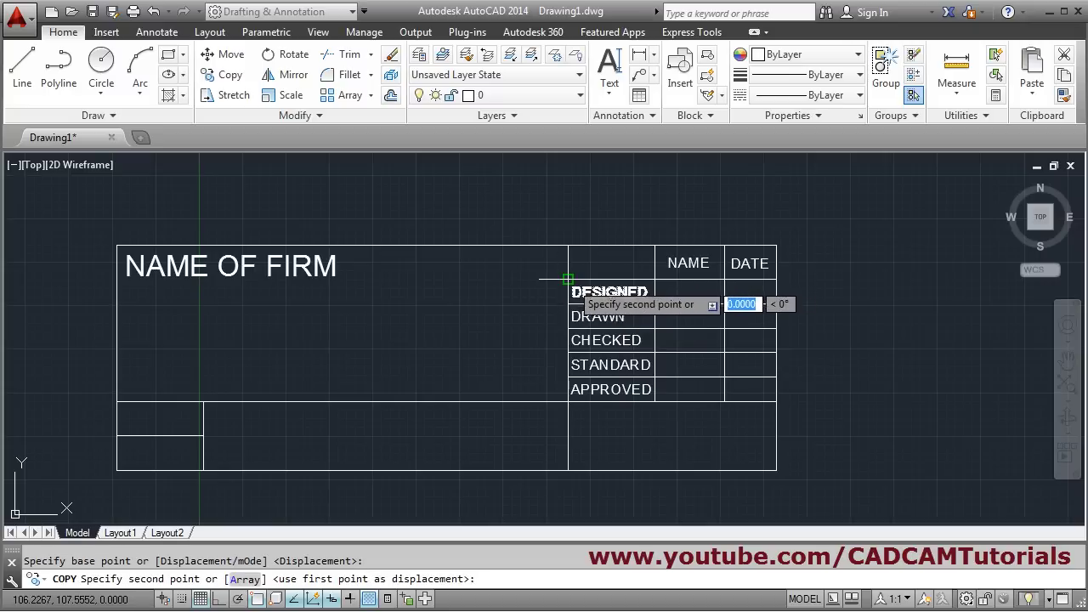
click(568, 402)
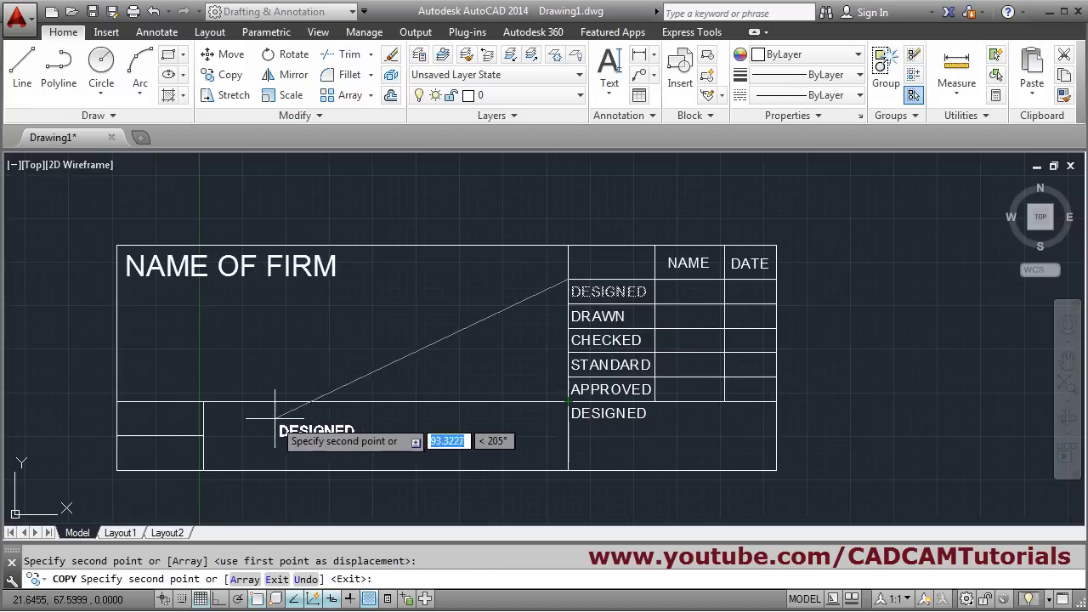
click(202, 401)
click(117, 401)
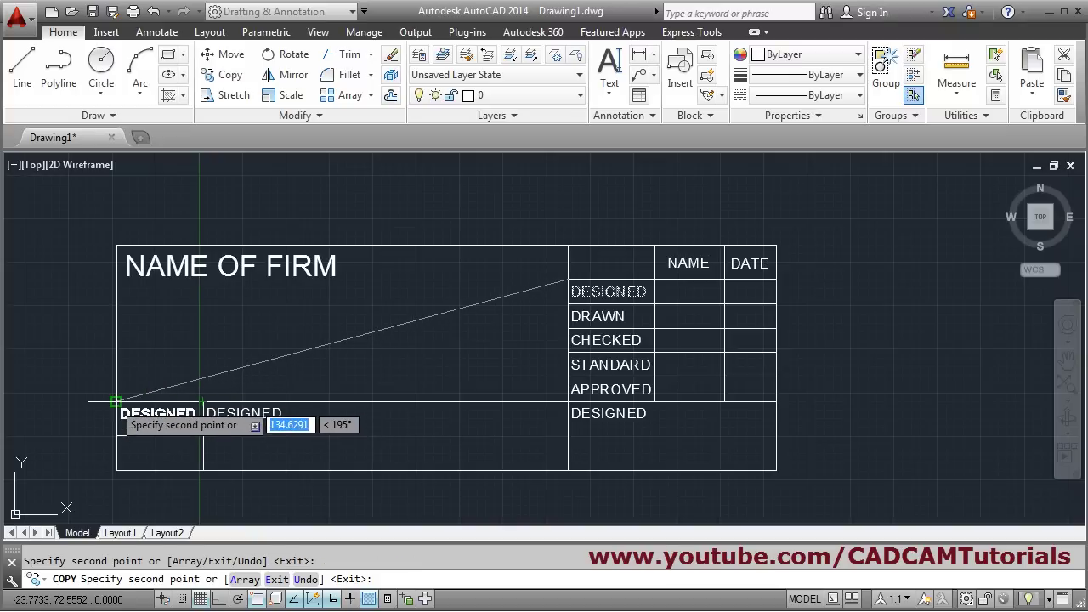
Place one more copy of the DESIGNED text near the lower edge of the large cell below APPROVED
scroll(473, 393, up, 3)
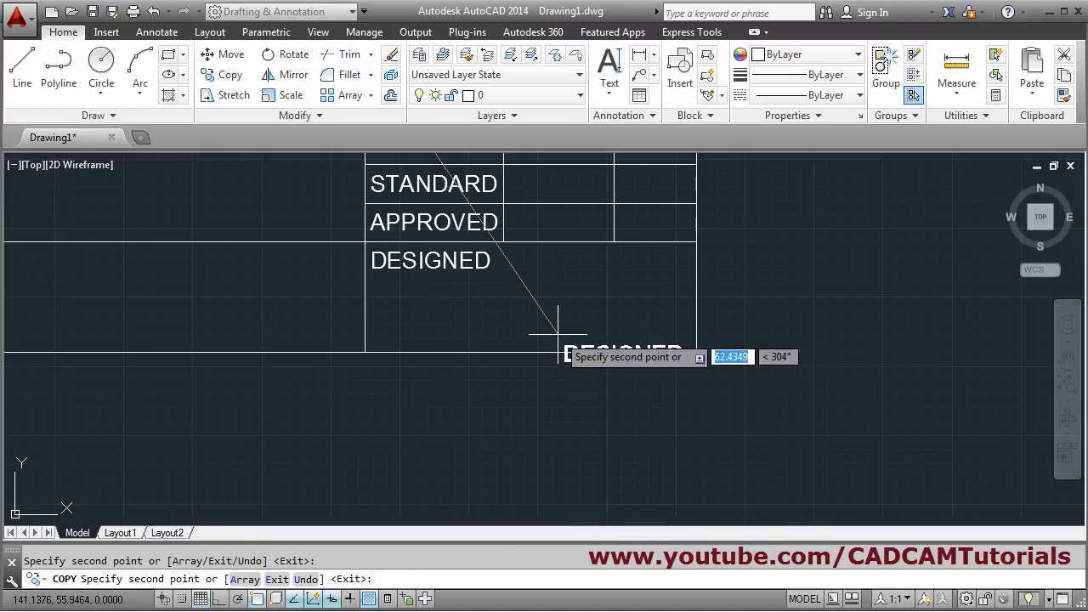
click(510, 316)
key(Return)
Change the copied DESIGNED text directly below APPROVED to DRAWING NO
middle_drag(603, 317, 691, 384)
key(Escape)
double_click(550, 336)
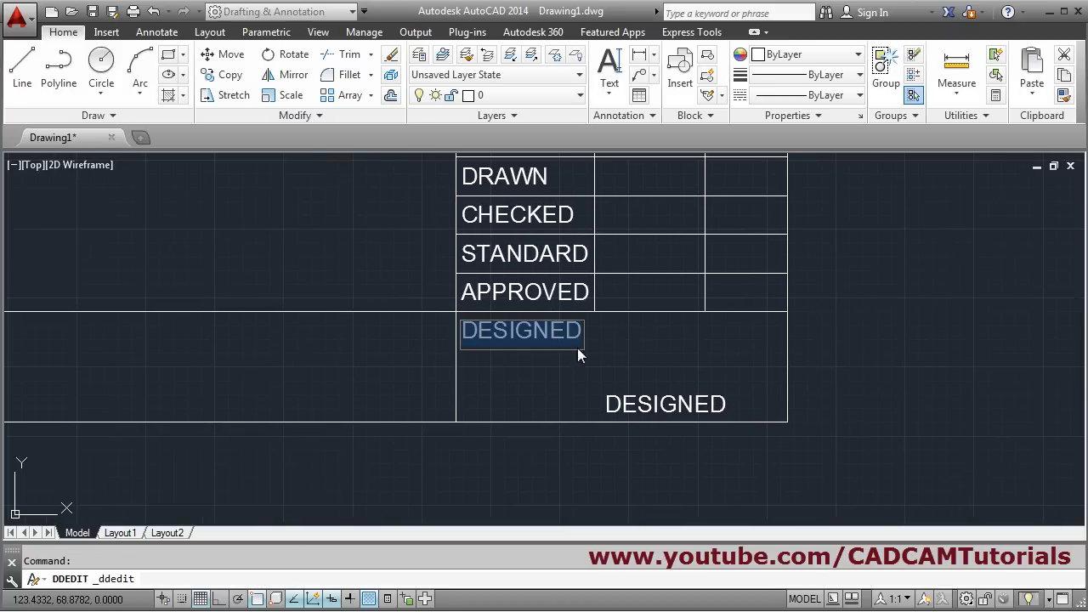
text(DRAW)
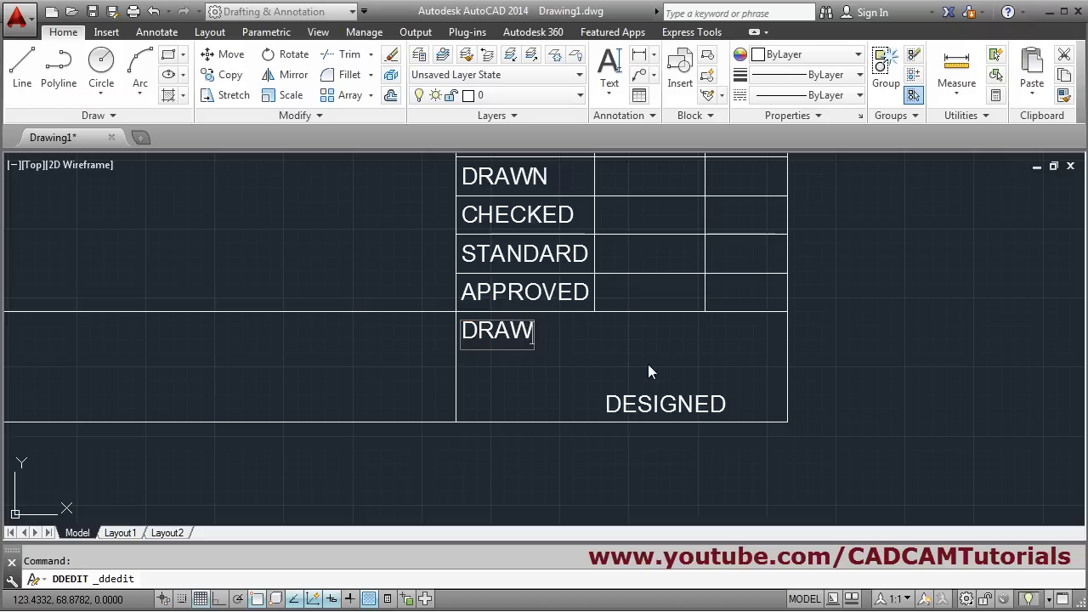
text(ING NO.)
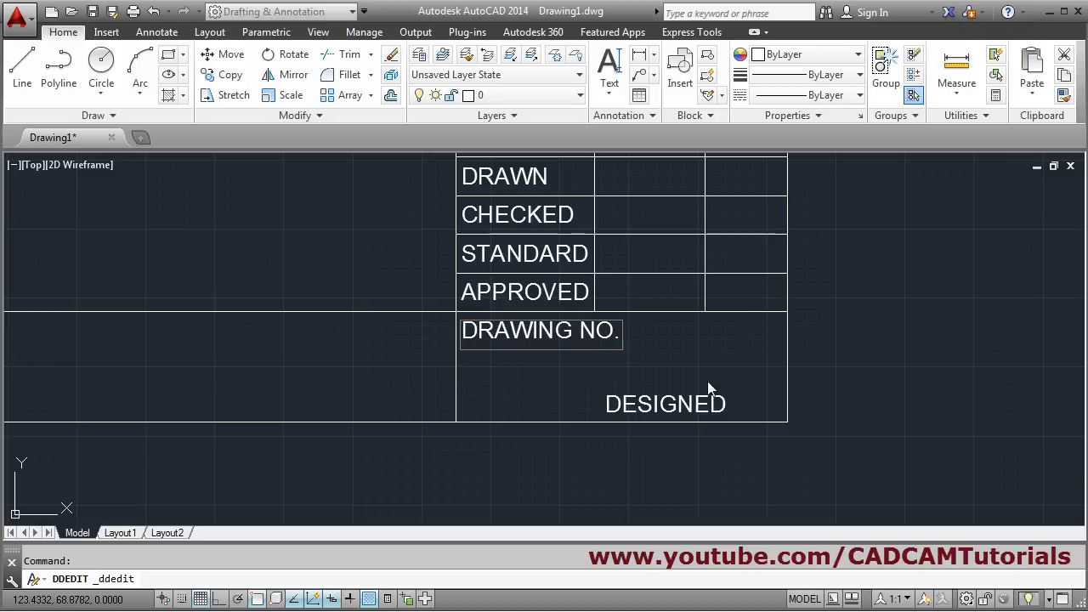
key(Return)
Change the copied text near the lower edge of the drawing number cell to SHEET 1 OF 1
click(692, 407)
text(SHEET )
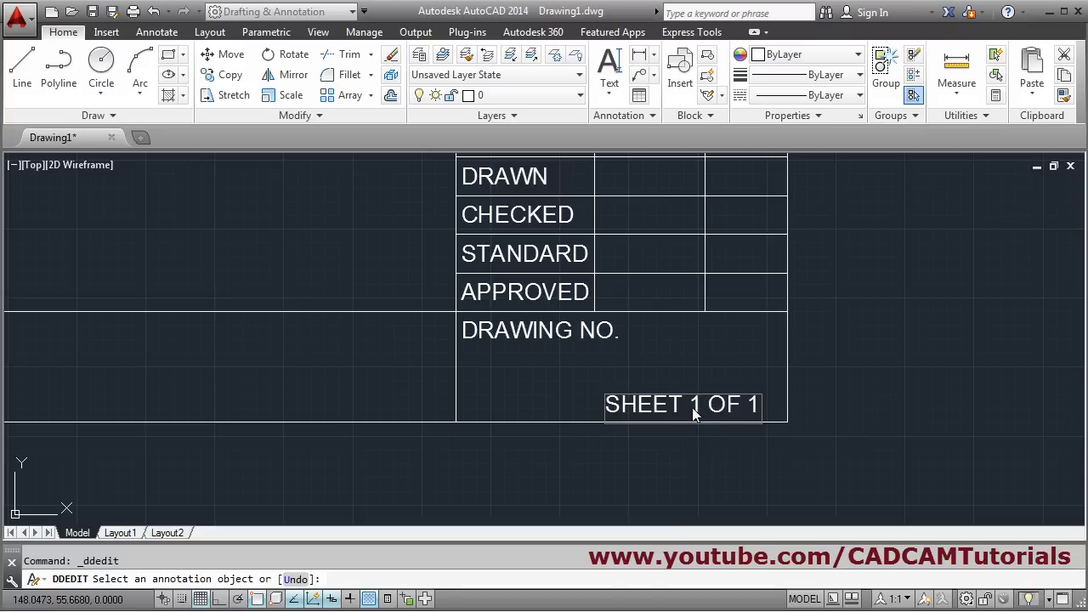
text(1 OF 1)
key(Return)
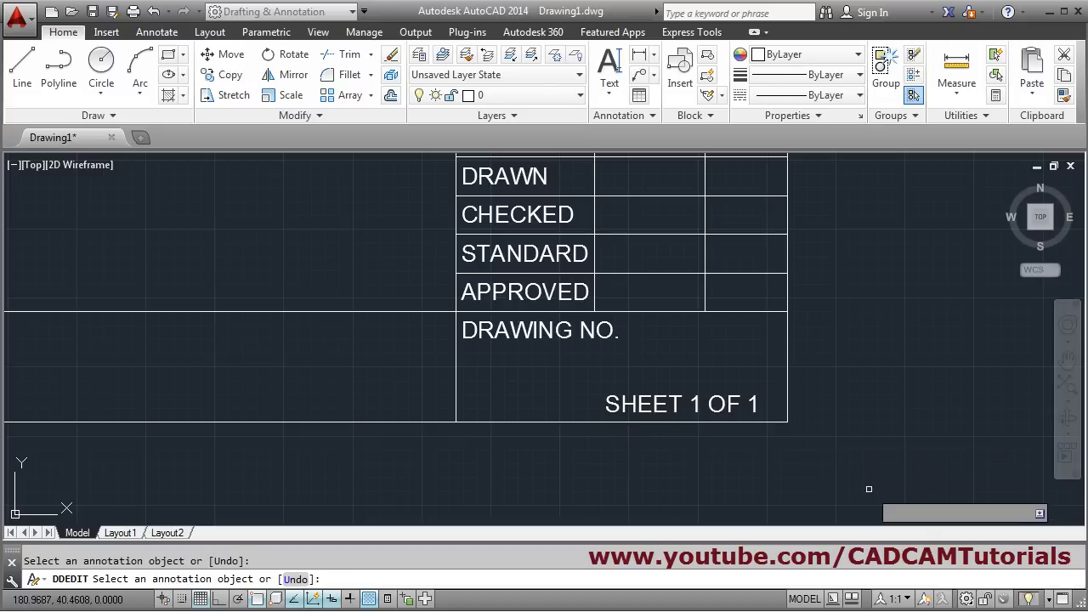
Change the copied DESIGNED text in the wide bottom-row cell to TITLE
scroll(457, 380, down, 2)
middle_drag(467, 371, 690, 428)
scroll(412, 414, up, 2)
middle_drag(411, 414, 502, 418)
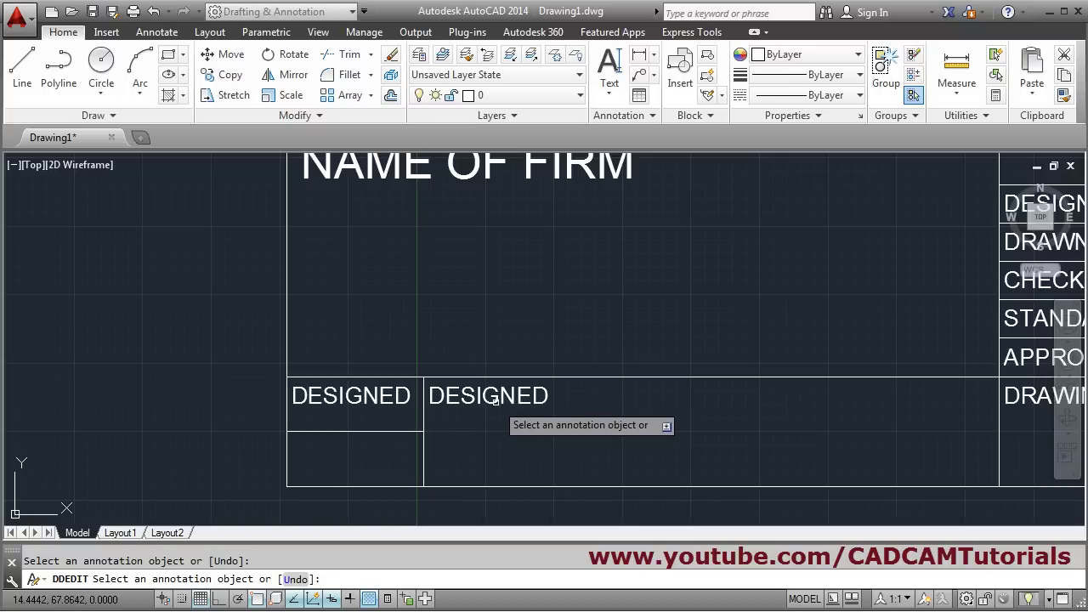
click(494, 398)
text(T)
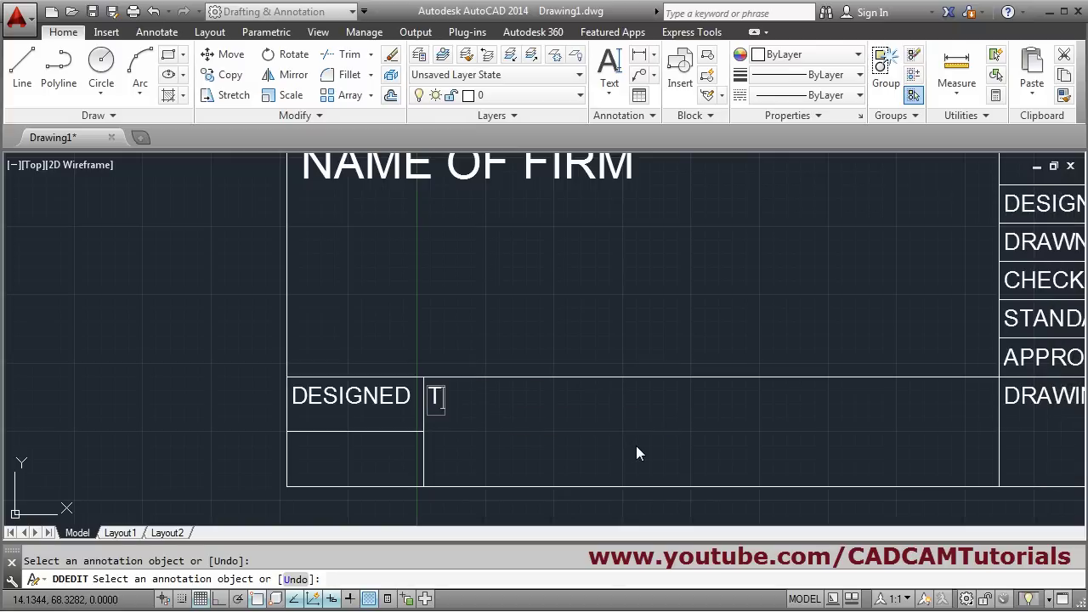
text(ITLE)
click(353, 449)
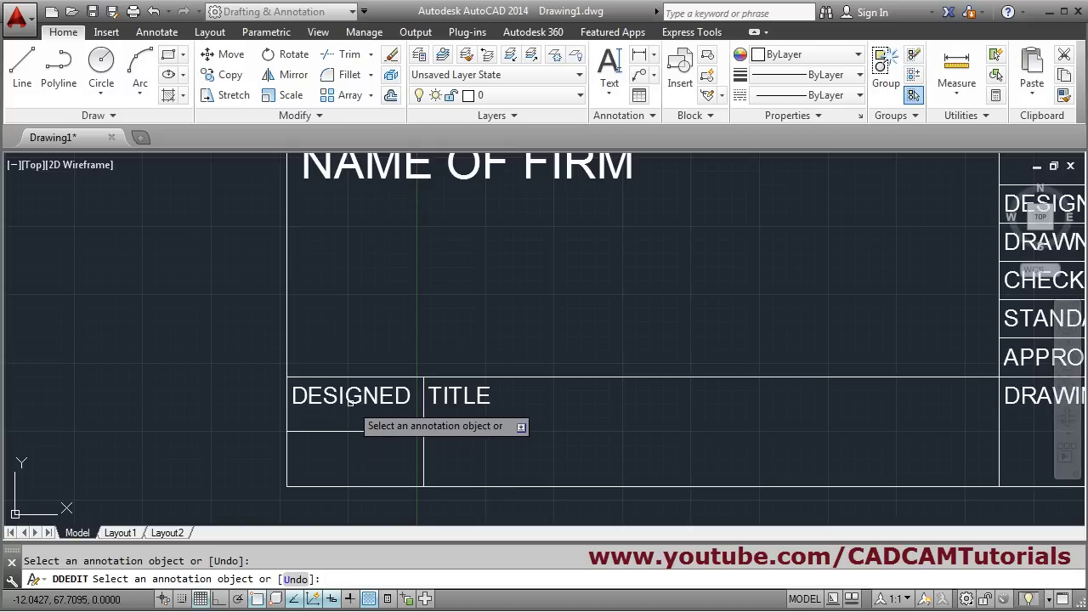
Change the remaining copied text in the small cell beside TITLE to SCALE and end text editing
click(373, 416)
text(SCALE)
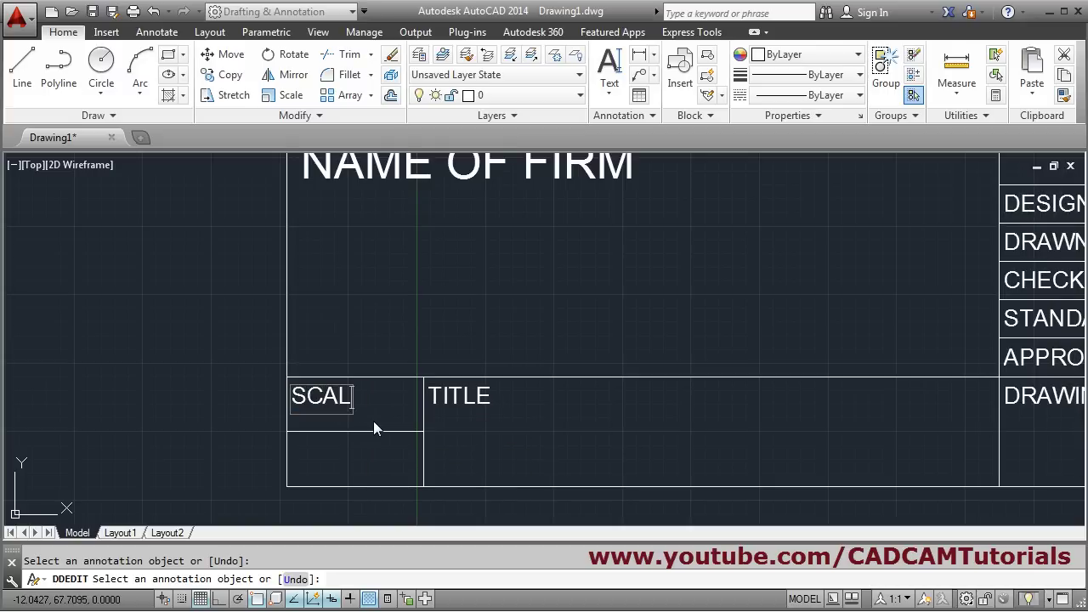
click(557, 461)
key(Escape)
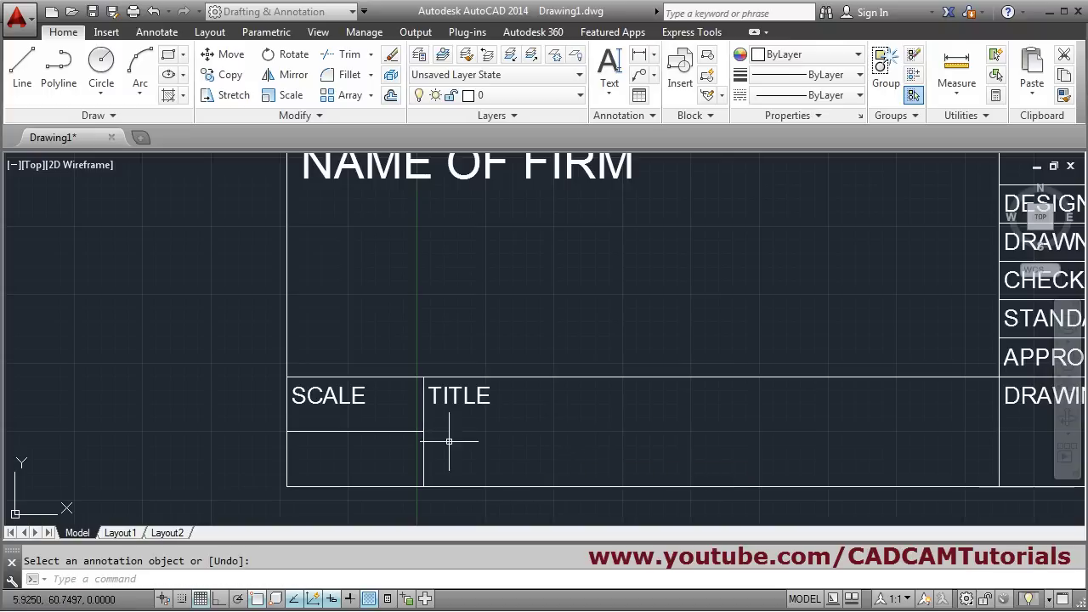
Move the SCALE text to the right so that it sits centred across its cell
scroll(337, 424, up, 2)
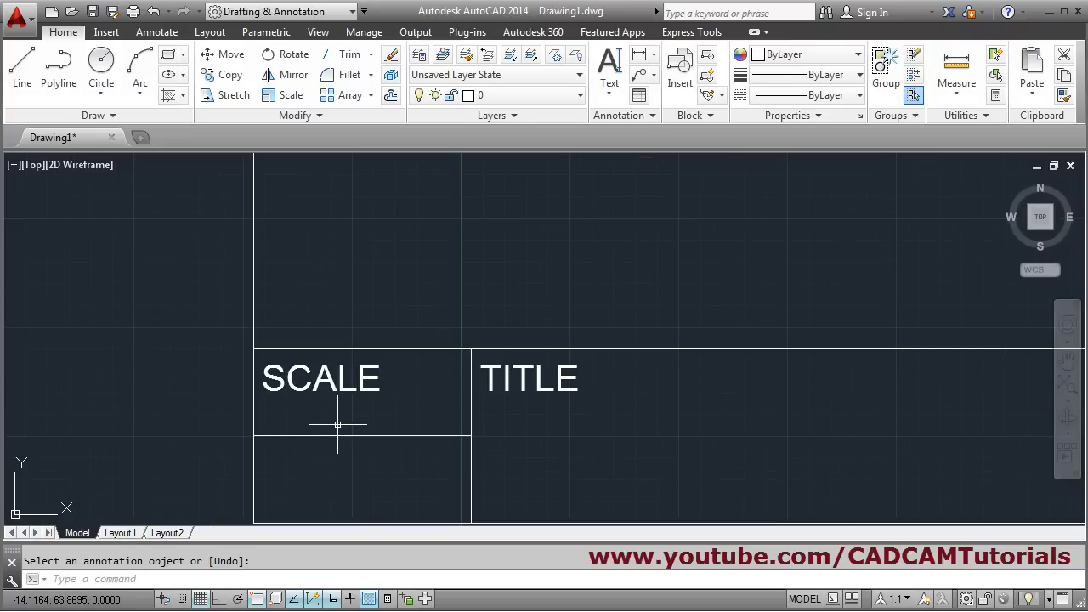
click(231, 55)
click(345, 390)
click(314, 366)
key(Return)
click(566, 439)
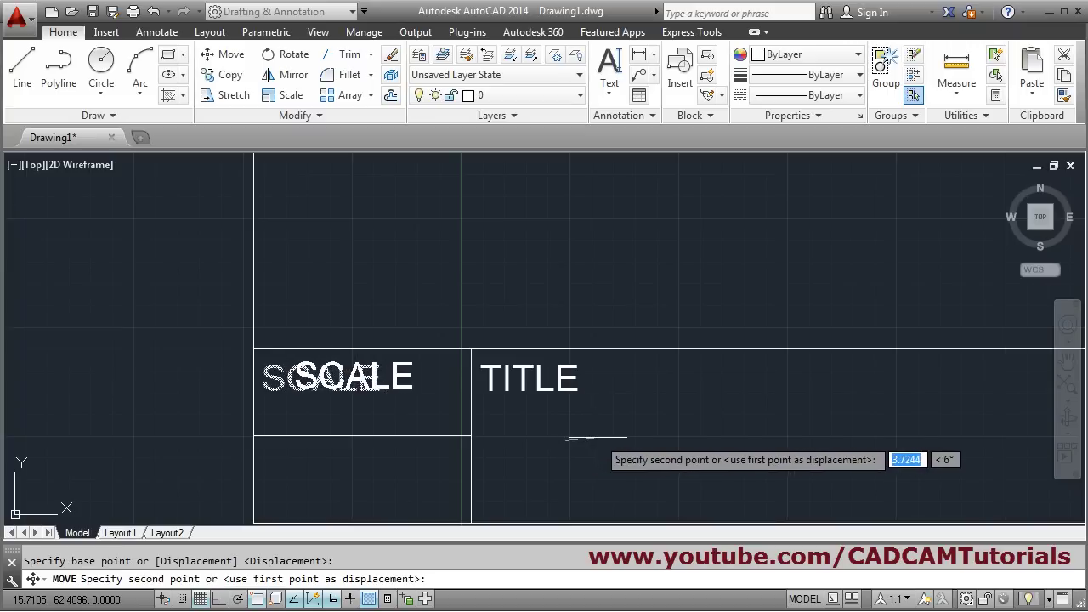
click(601, 438)
Set the text height of both the DRAWING NO. and TITLE texts to 4
mouse_move(691, 474)
middle_down()
mouse_move(357, 435)
mouse_move(494, 442)
middle_up()
scroll(495, 397, down, 2)
scroll(371, 433, down, 2)
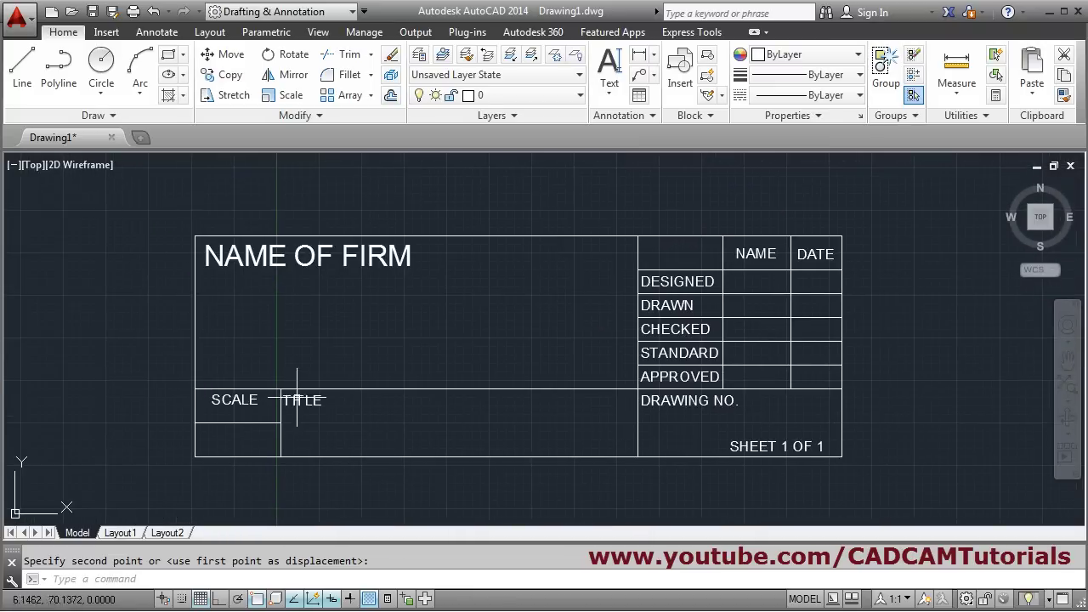
scroll(316, 412, up, 2)
scroll(315, 423, down, 2)
scroll(340, 417, up, 2)
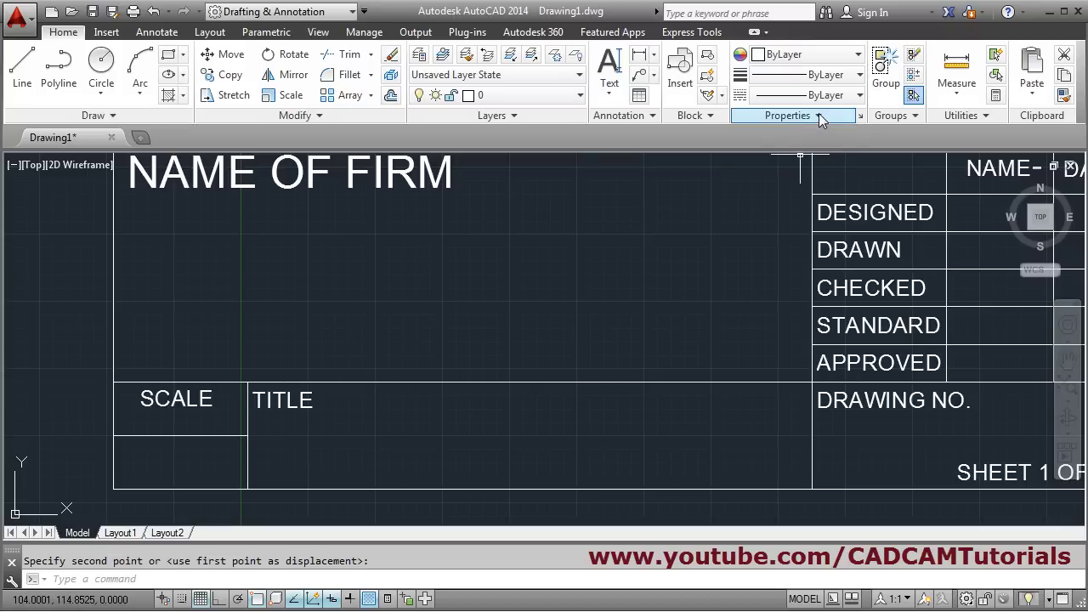
scroll(657, 303, down, 2)
middle_drag(642, 318, 527, 313)
click(683, 360)
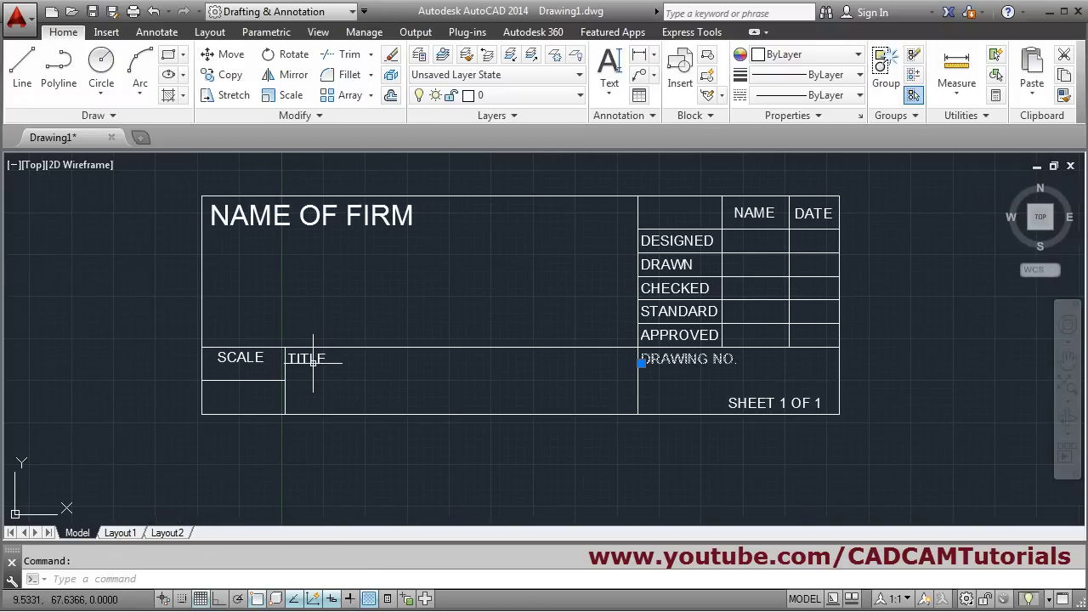
middle_drag(422, 390, 333, 381)
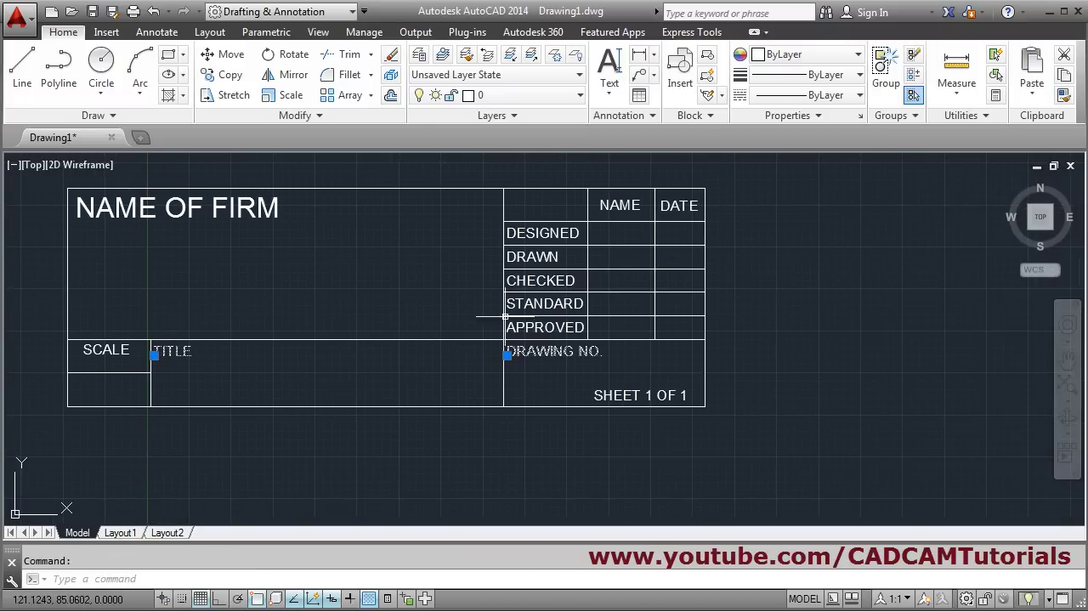
click(860, 116)
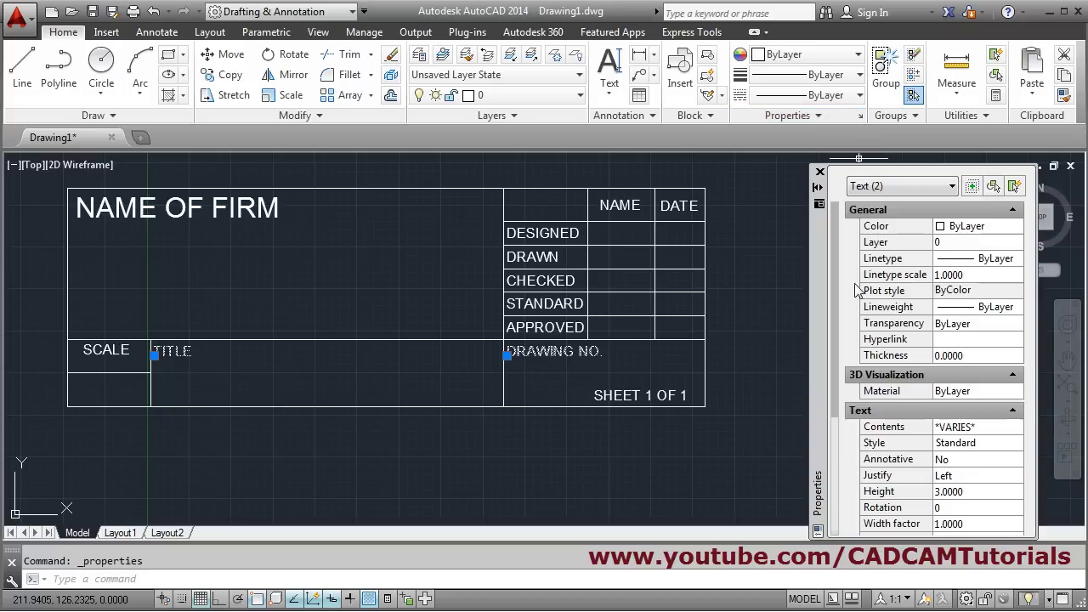
click(955, 491)
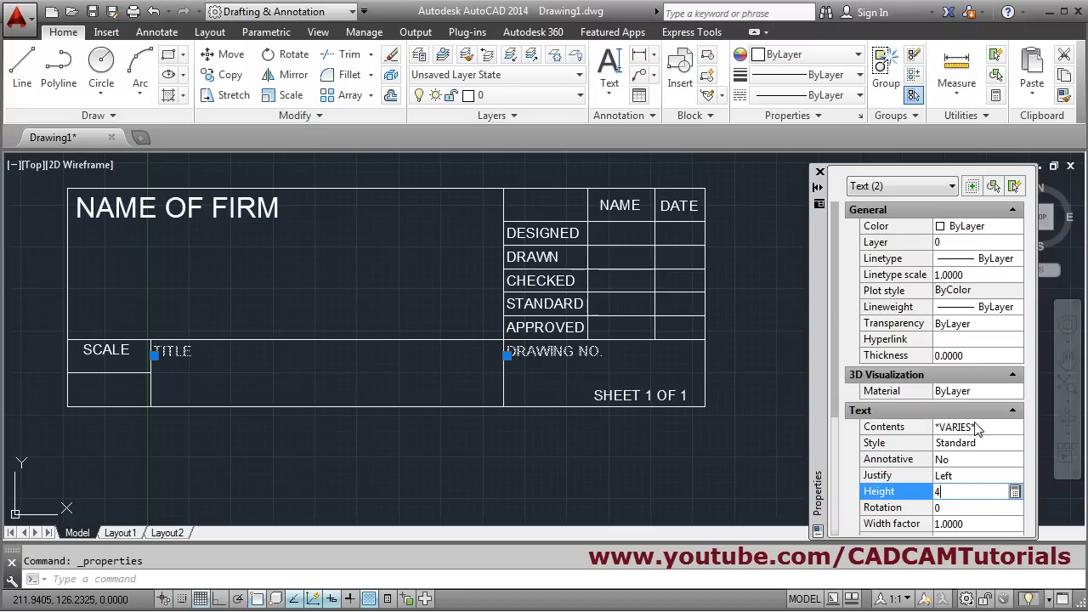
text(4)
key(Return)
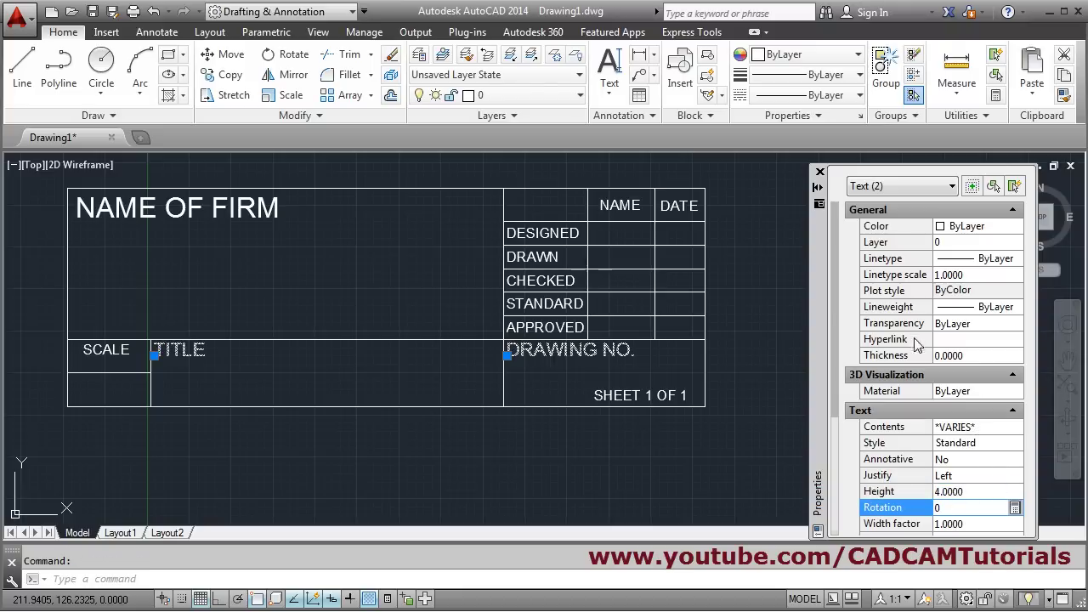
key(Escape)
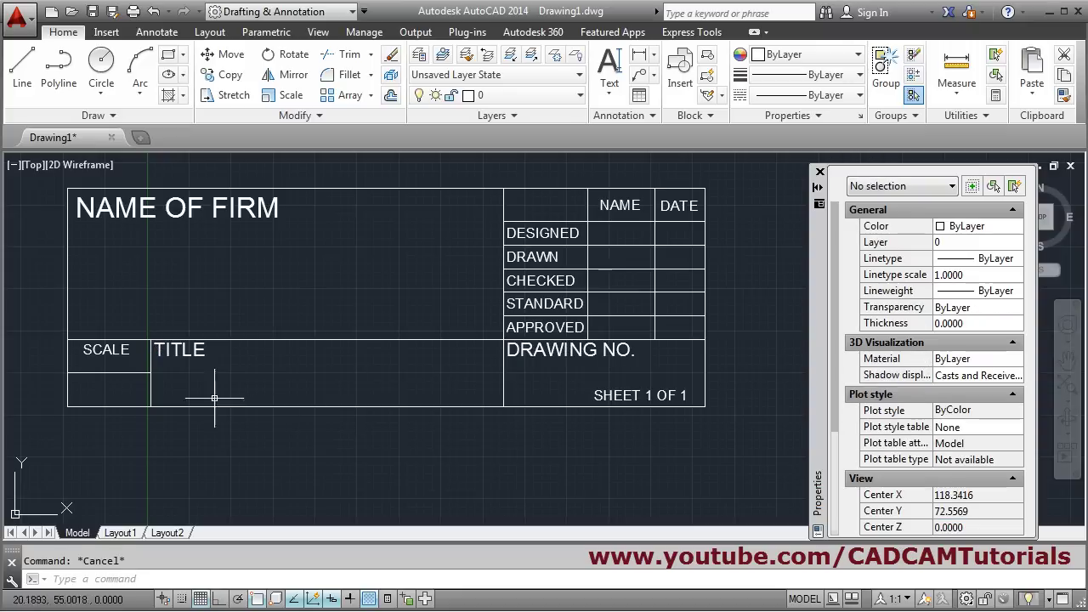
Move the TITLE text slightly down, away from the upper border of its cell
middle_drag(227, 399, 315, 381)
scroll(243, 371, up, 3)
middle_drag(244, 372, 365, 405)
scroll(354, 405, up, 2)
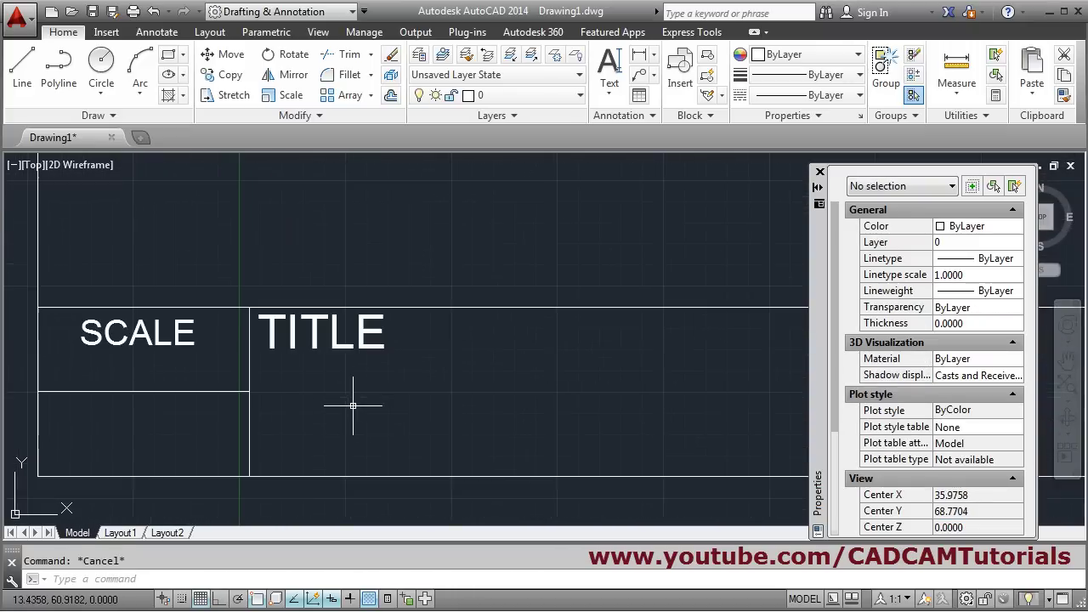
text(M)
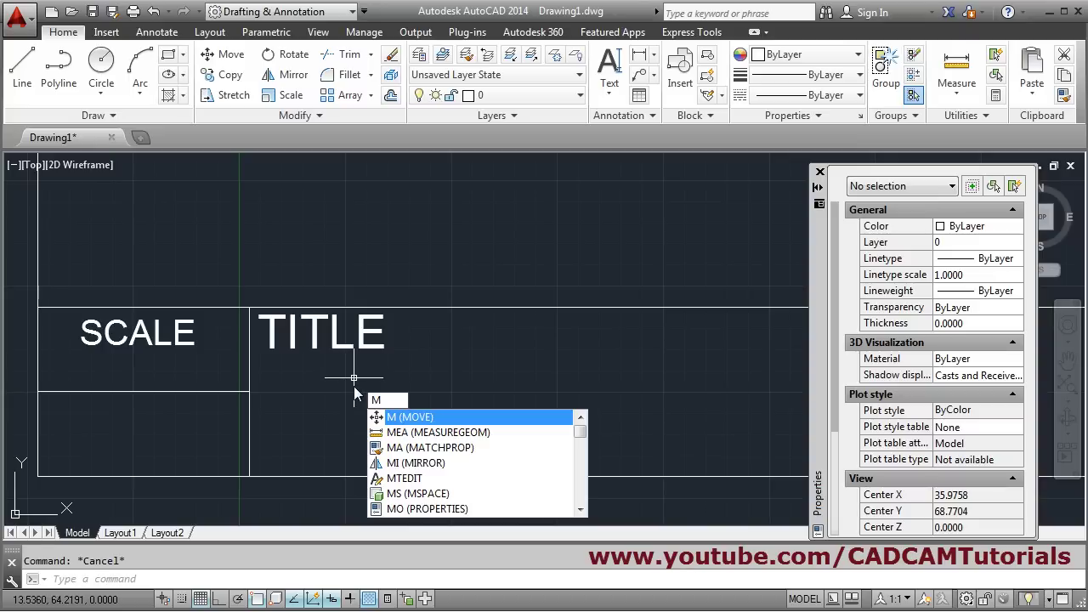
key(Return)
click(340, 348)
click(313, 344)
key(Return)
click(428, 372)
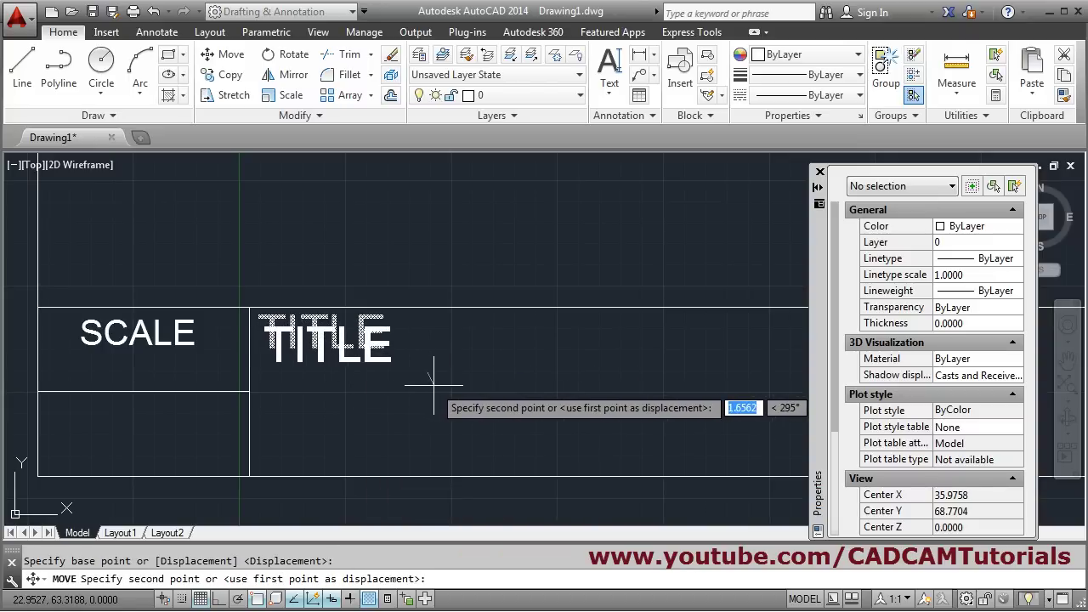
click(427, 388)
Move the DRAWING NO. text slightly down, away from the upper border of its cell
scroll(371, 357, down, 5)
middle_drag(545, 400, 304, 445)
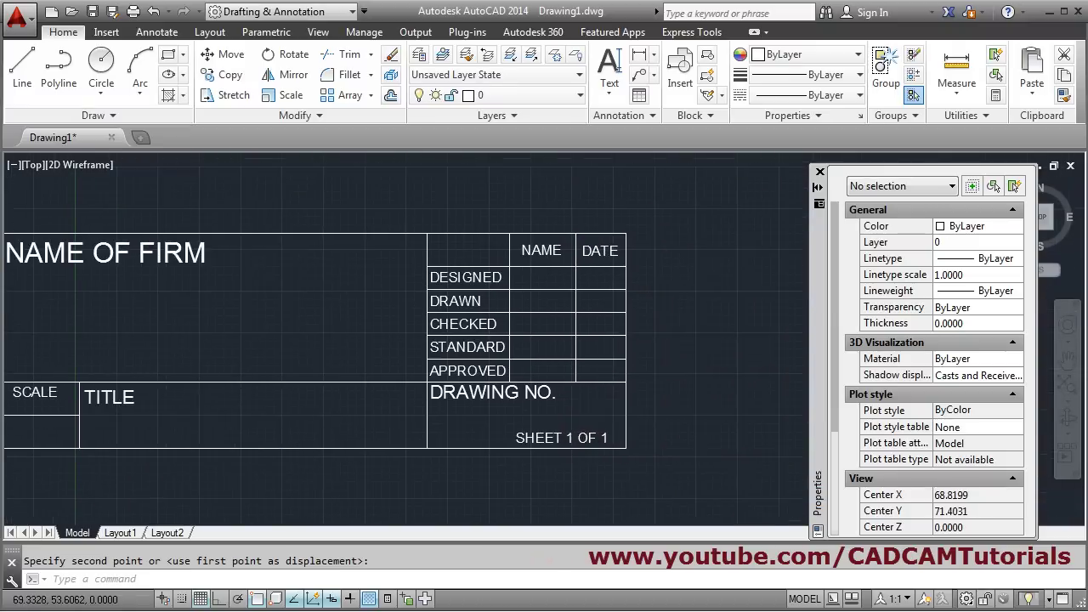
scroll(498, 430, up, 2)
key(space)
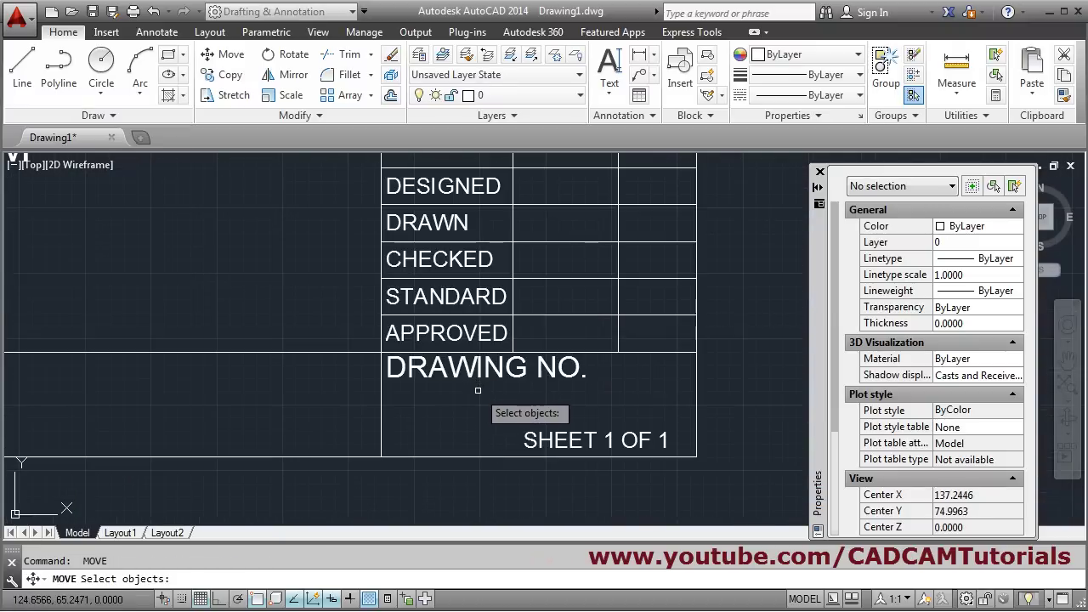
click(465, 373)
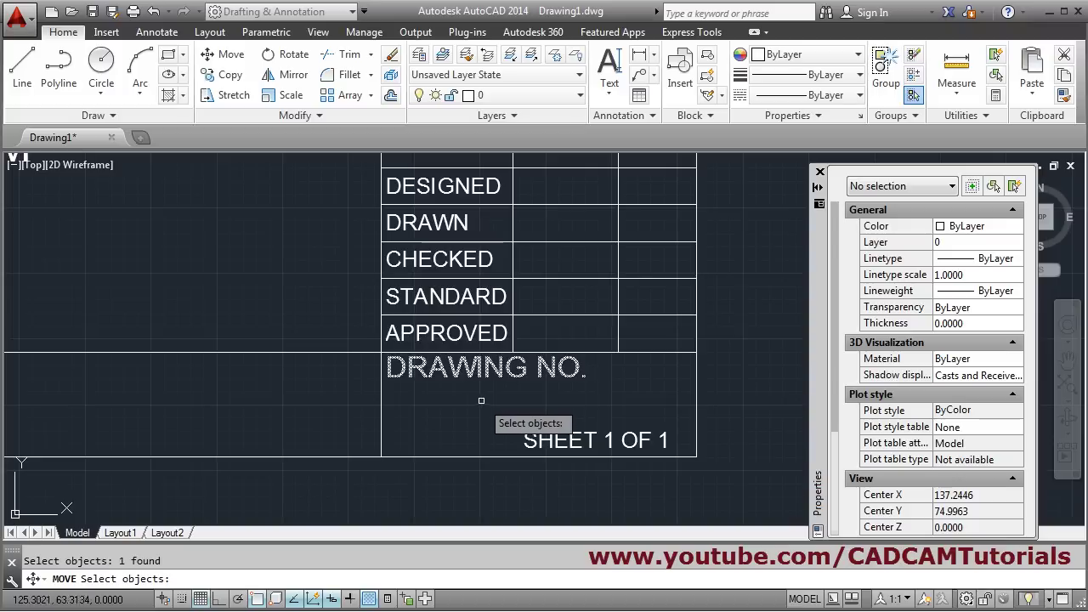
key(space)
click(477, 396)
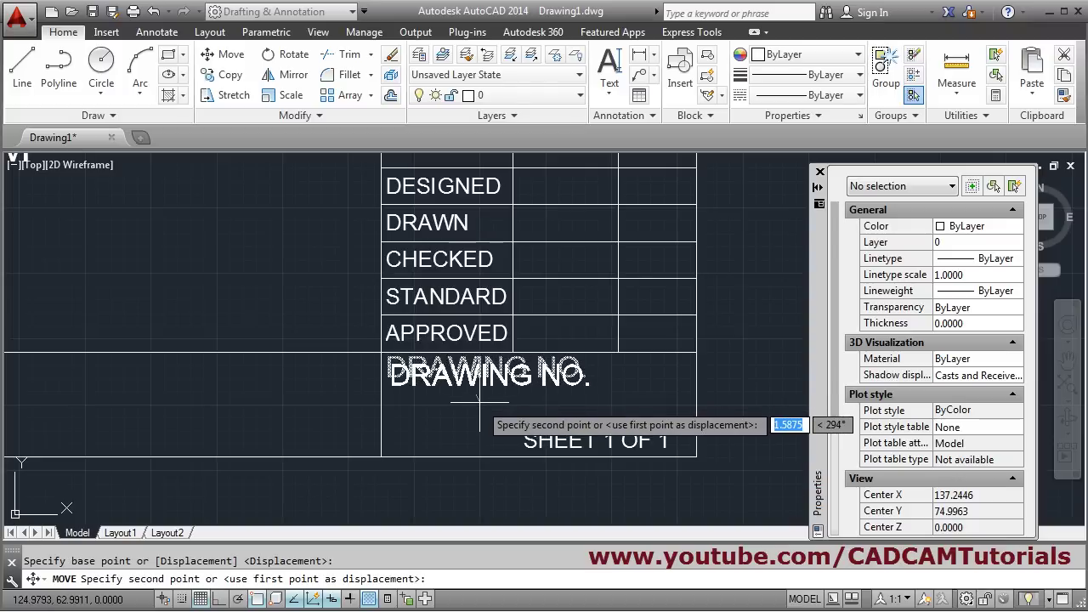
click(480, 403)
scroll(513, 401, down, 3)
middle_drag(403, 432, 513, 443)
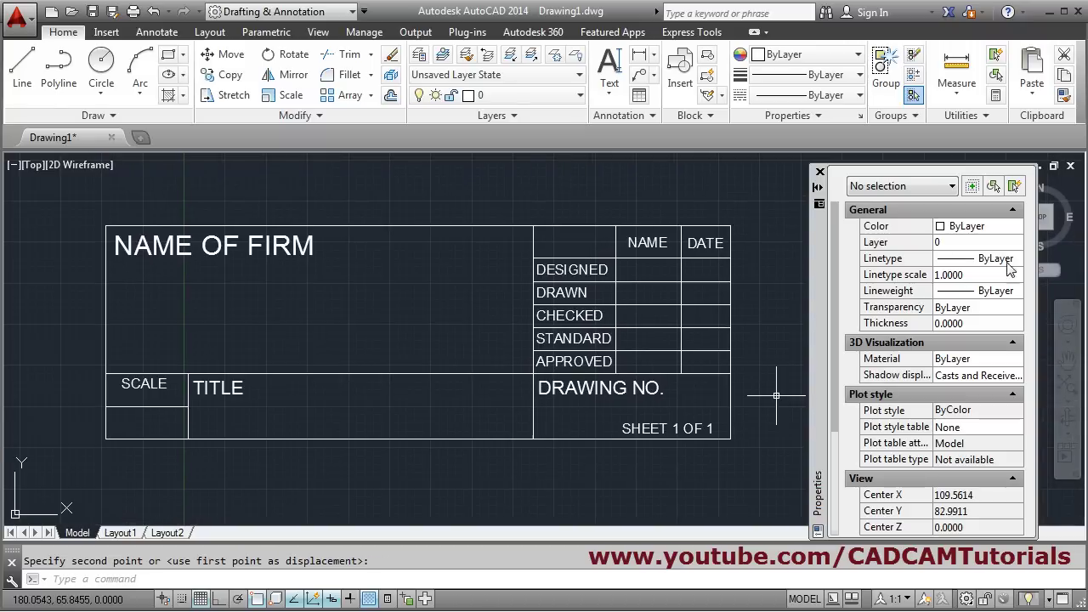
Close the Properties palette and check the projection symbol below SCALE in the reference drawing
click(820, 173)
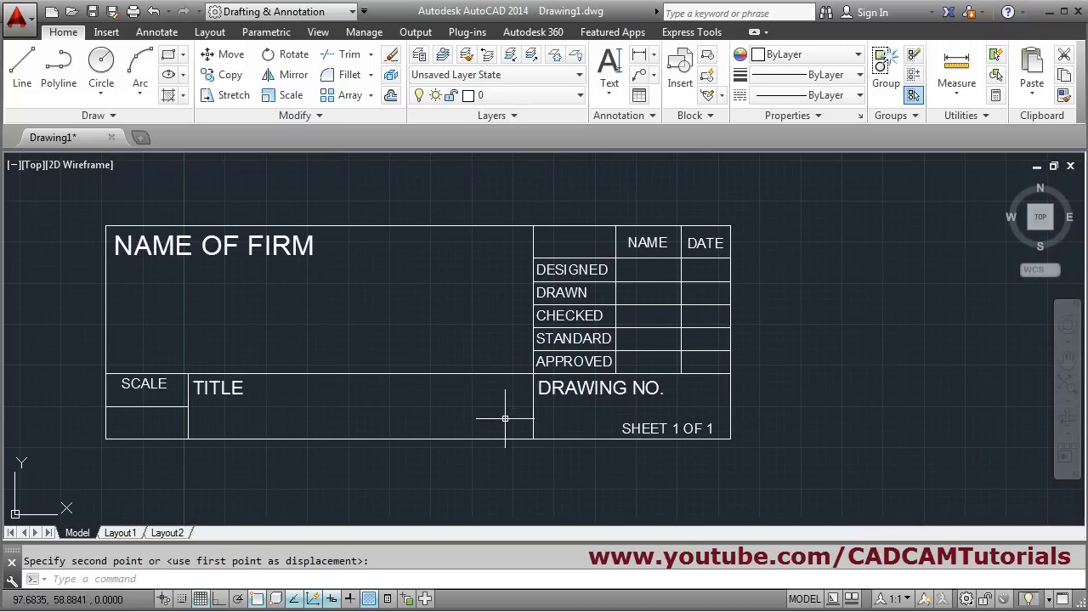
middle_drag(502, 397, 614, 381)
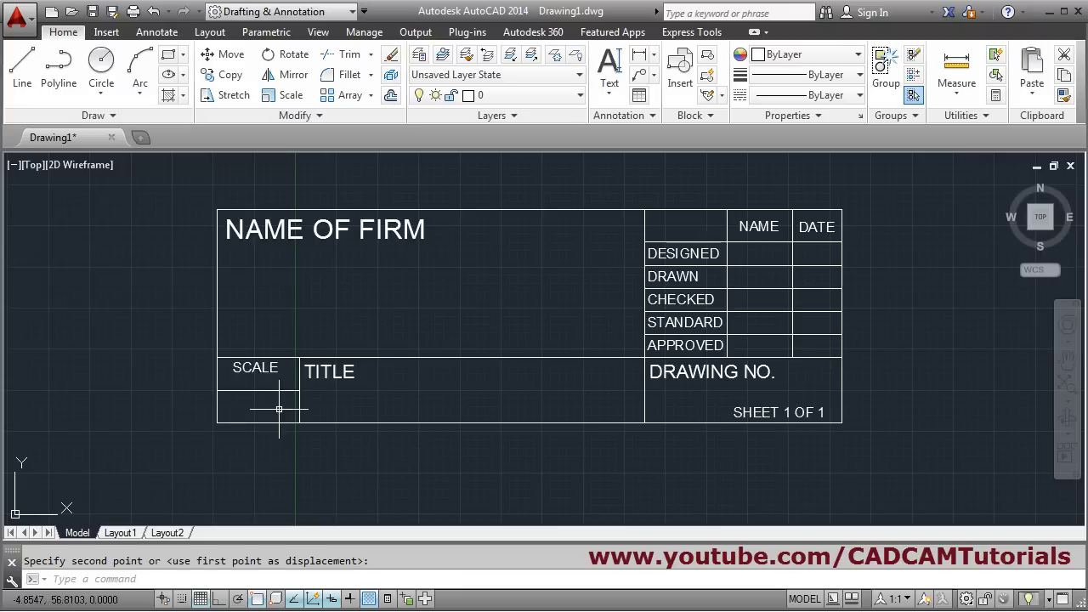
key(alt+Tab)
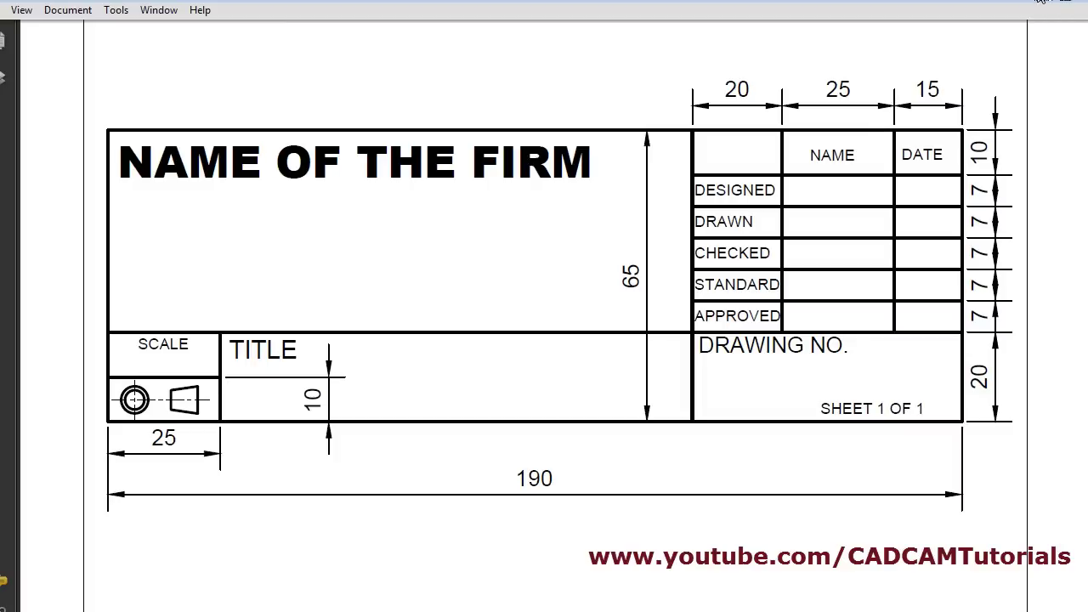
key(alt+Tab)
With Ortho on, draw a vertical centre line about 8 units long near the left side of the cell below SCALE
scroll(409, 395, up, 2)
click(399, 384)
click(22, 68)
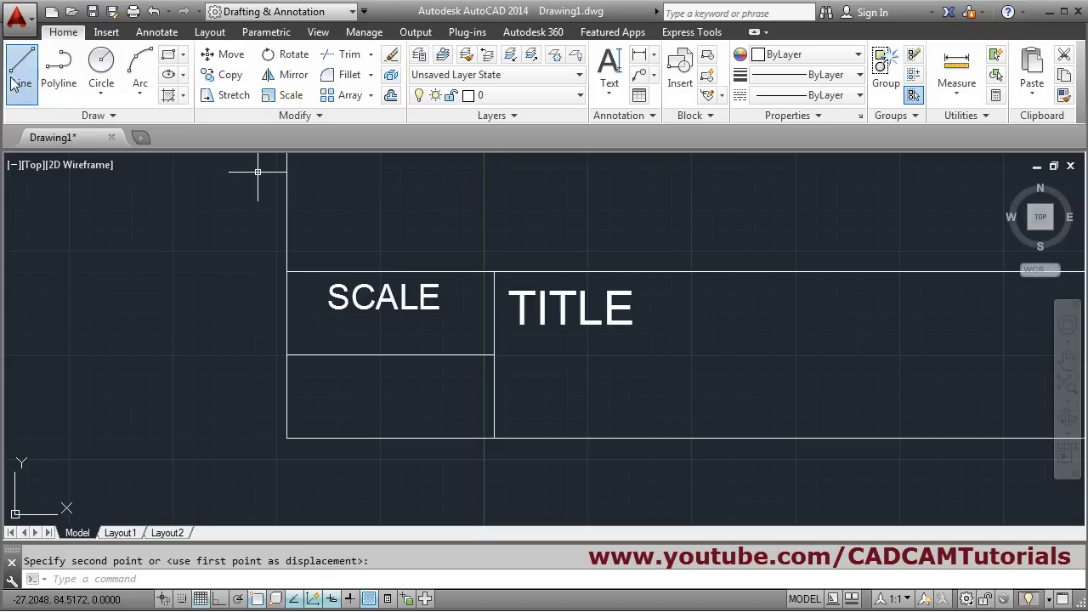
scroll(291, 377, up, 1)
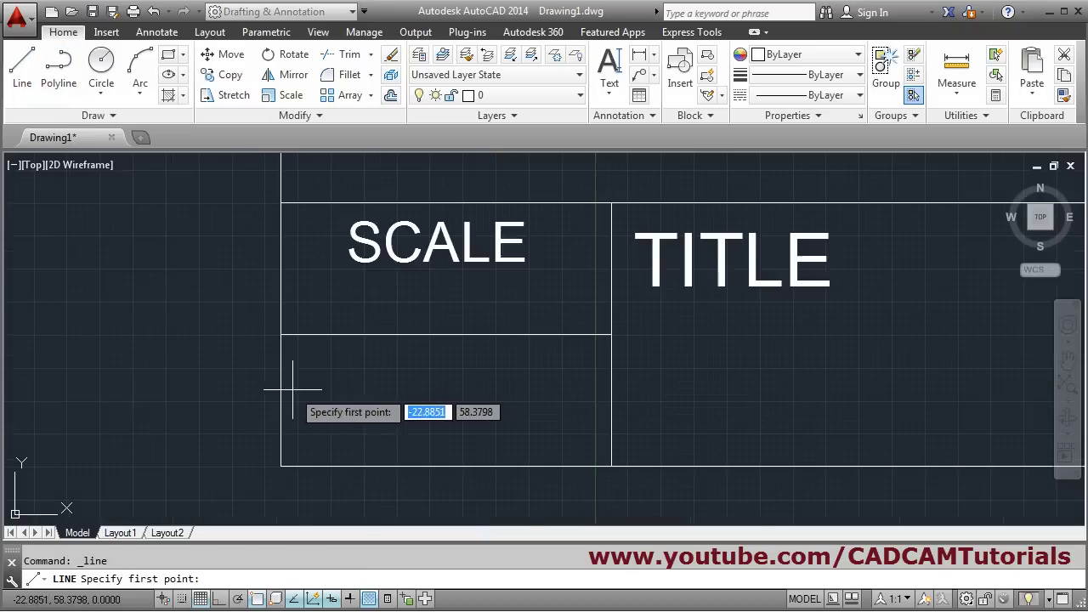
click(365, 345)
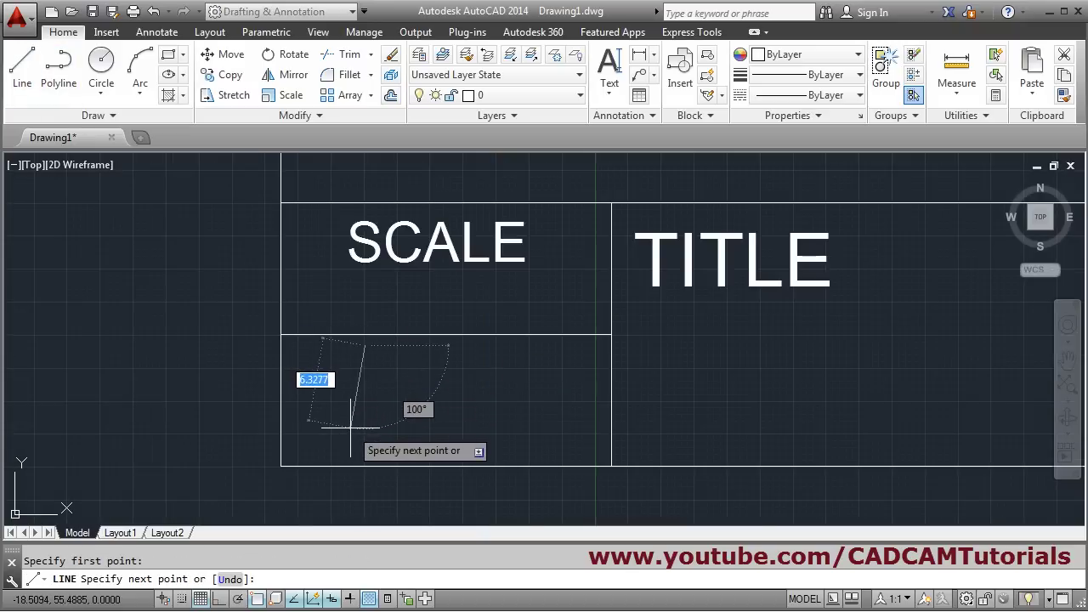
key(F8)
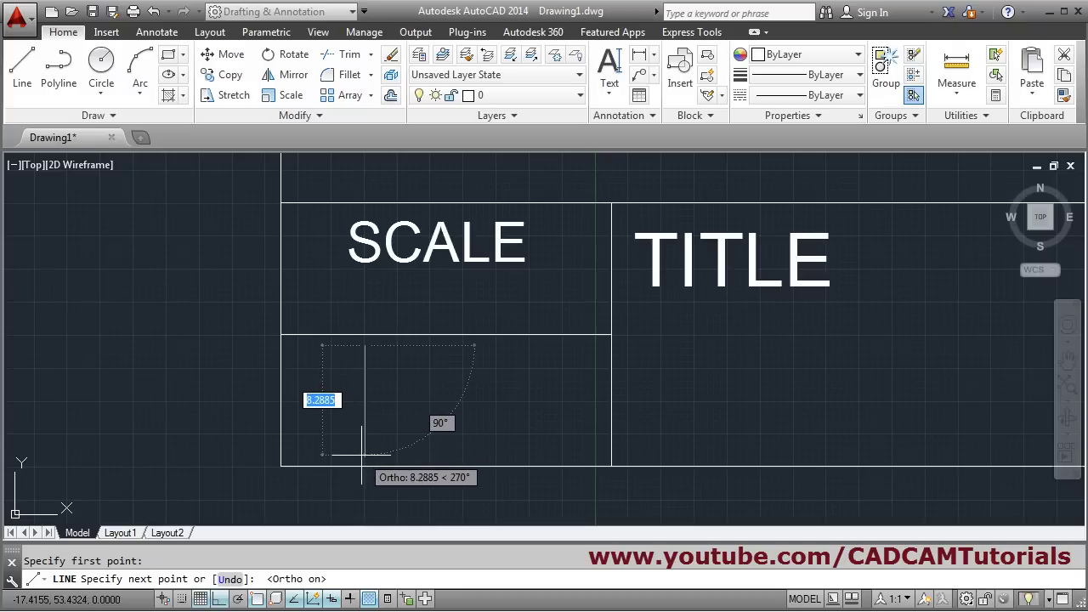
click(365, 453)
key(Return)
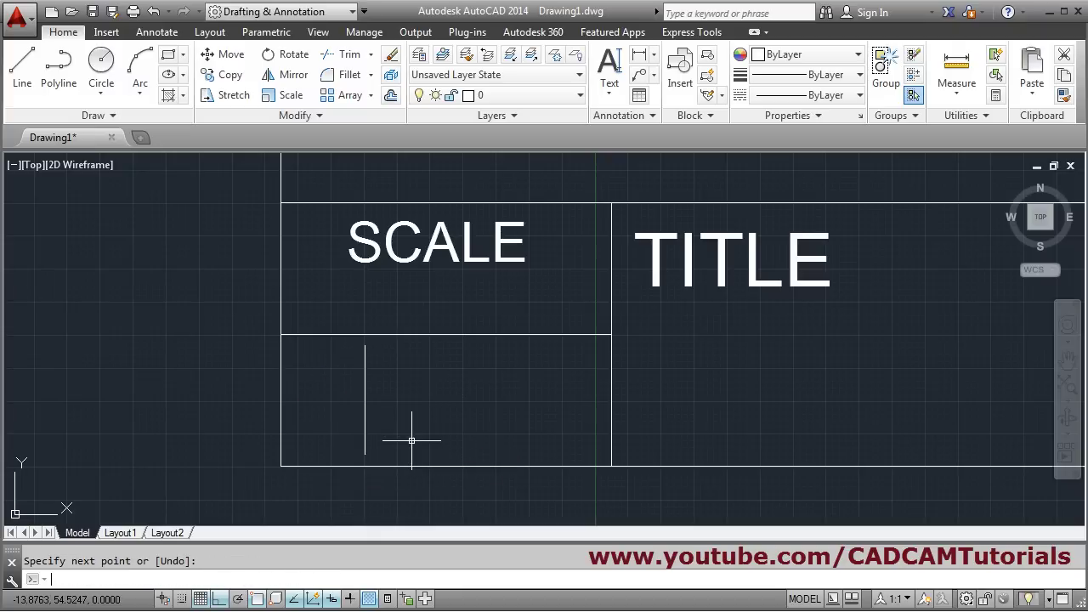
Draw a horizontal centre line through the vertical line's midpoint, spanning most of the width of the cell below SCALE
key(Return)
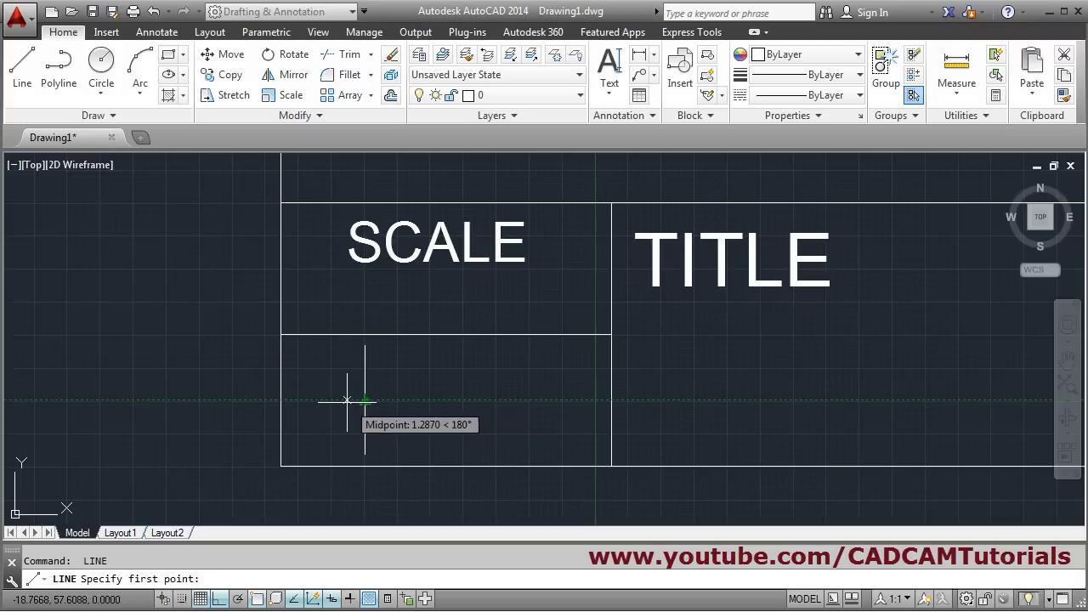
click(292, 401)
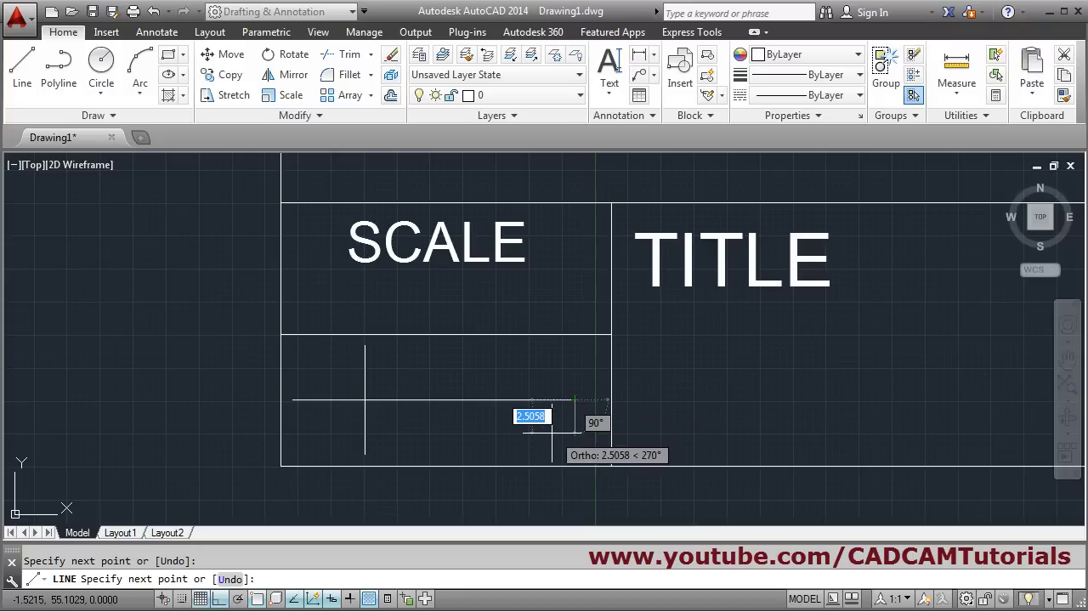
click(575, 403)
key(Return)
Draw two concentric circles centred on the lines' intersection, the inner with a radius of about 2 and the outer larger
click(111, 77)
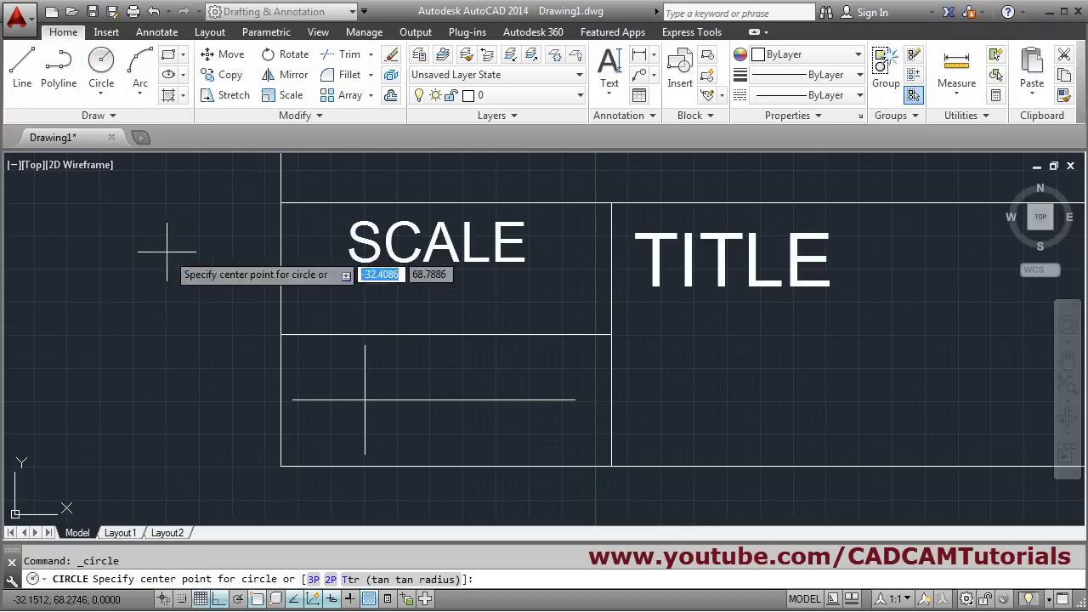
click(365, 401)
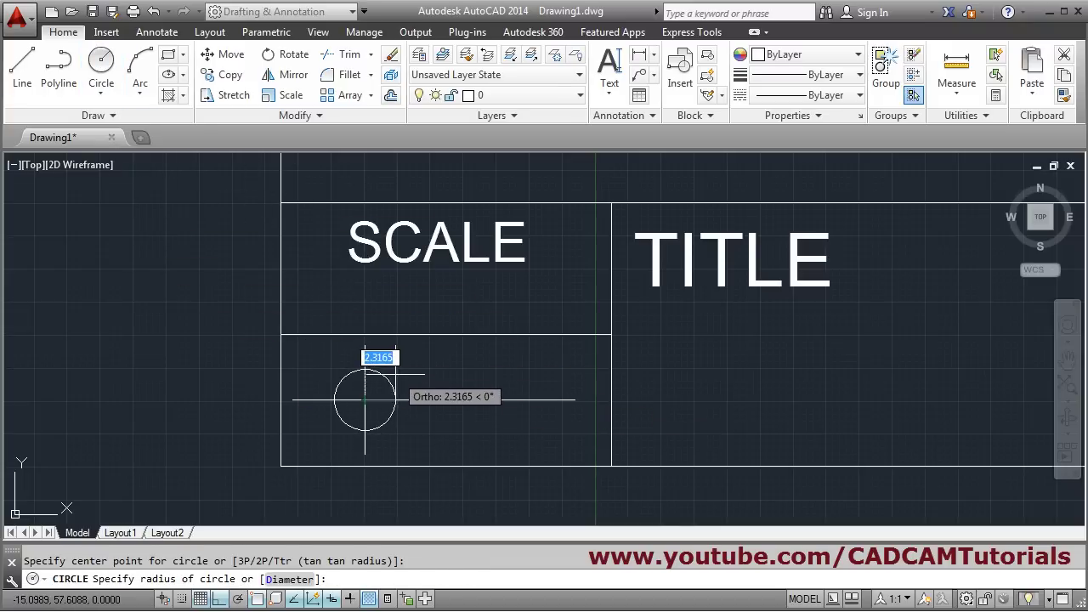
click(391, 382)
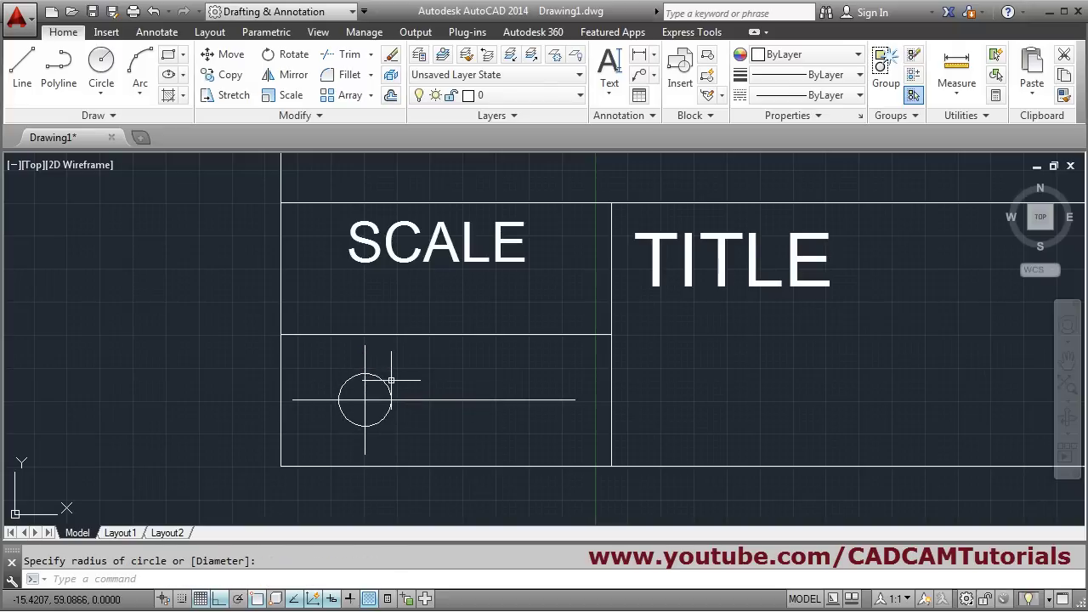
click(103, 71)
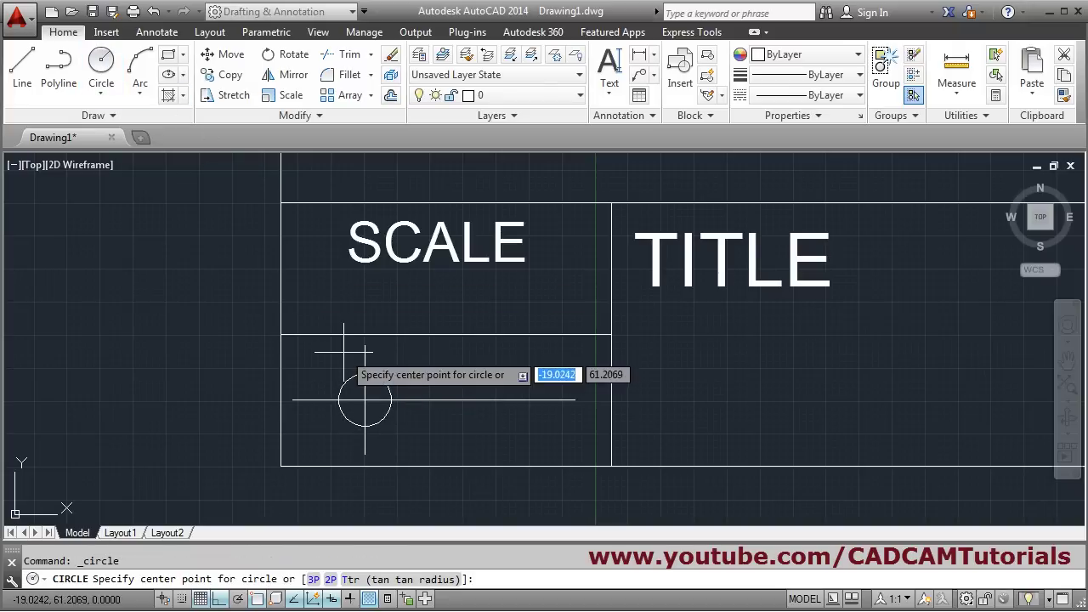
click(364, 401)
click(409, 372)
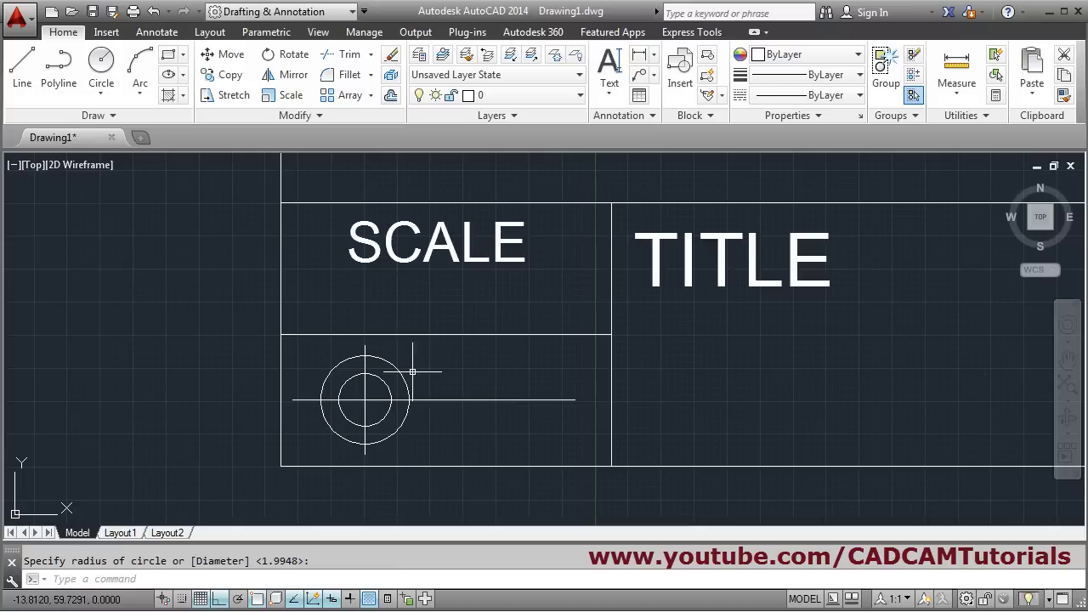
Draw a trapezoid right of the circles, its short left side level with the inner circle's quadrants and its long right side with the outer's
click(23, 70)
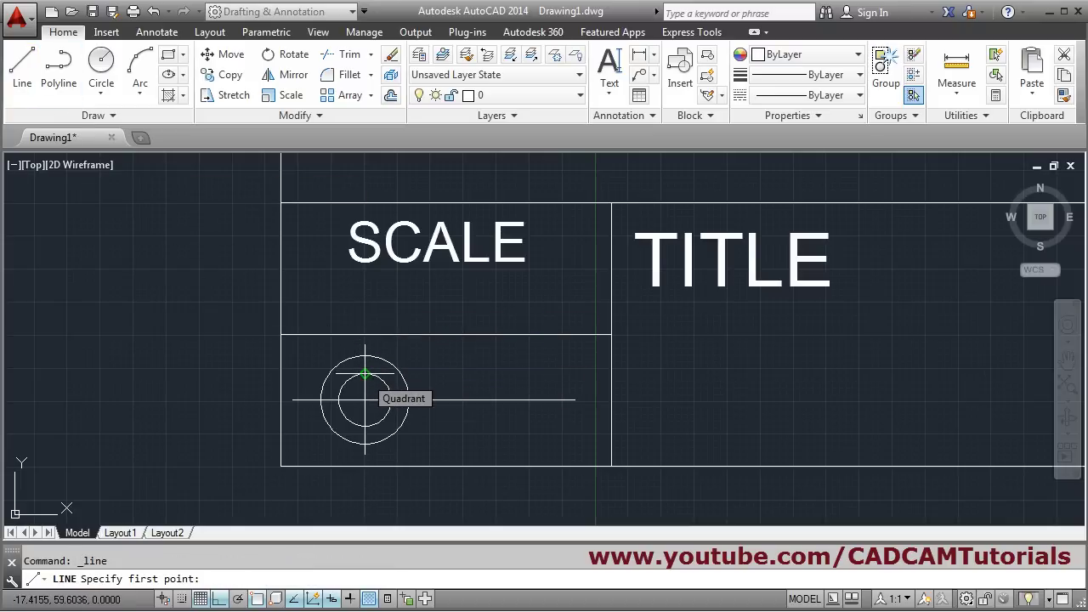
click(465, 374)
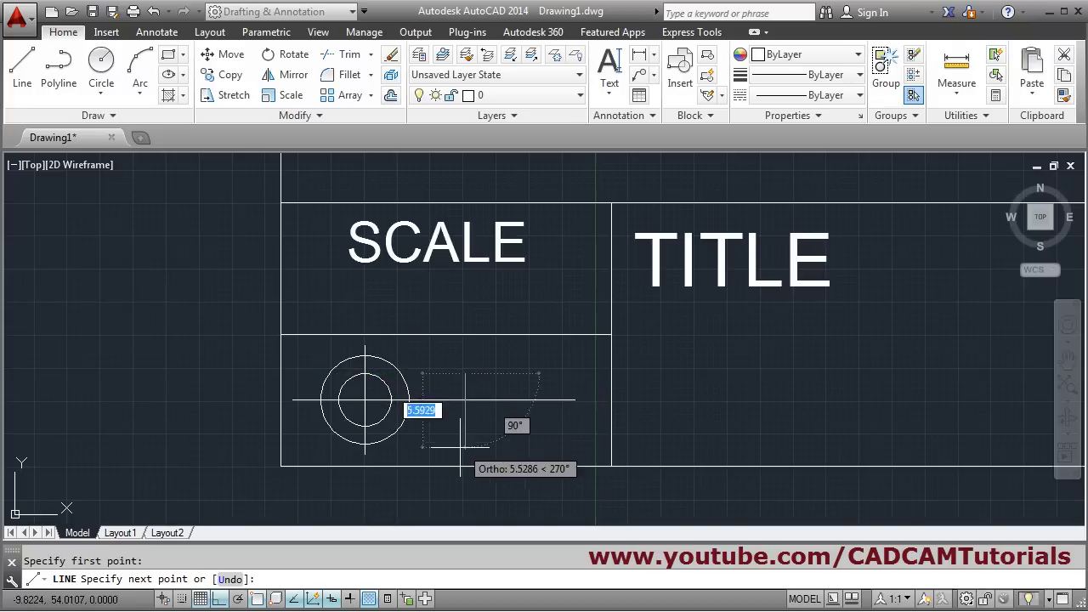
click(465, 425)
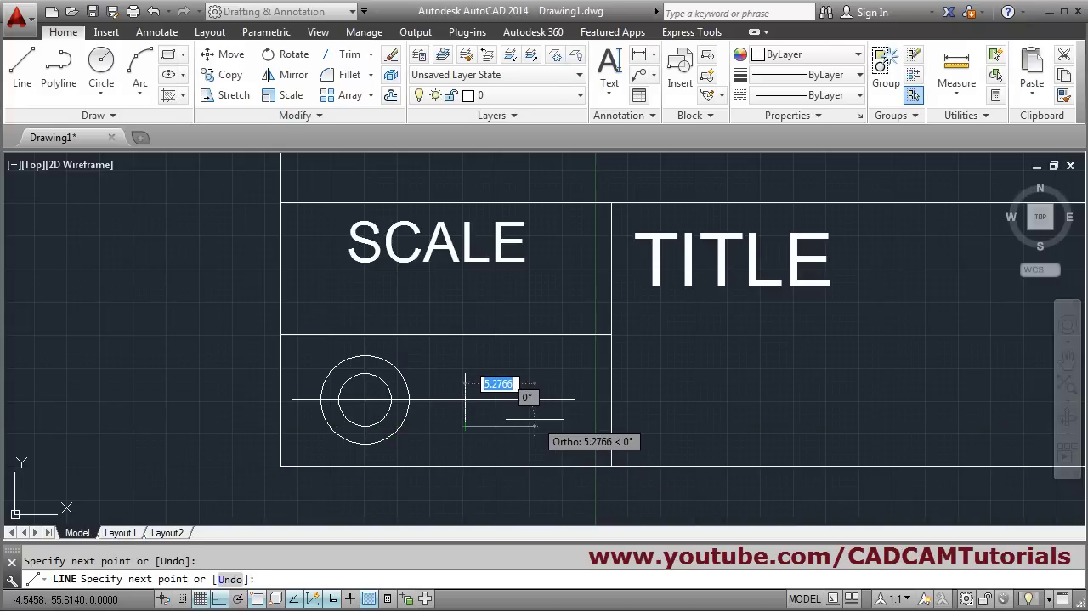
key(F8)
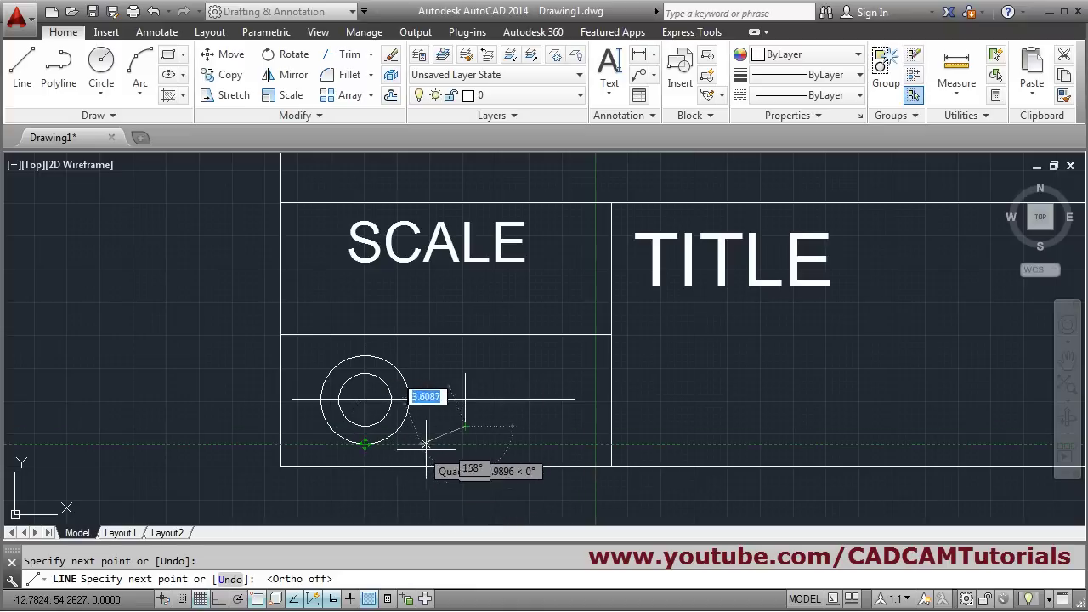
click(544, 443)
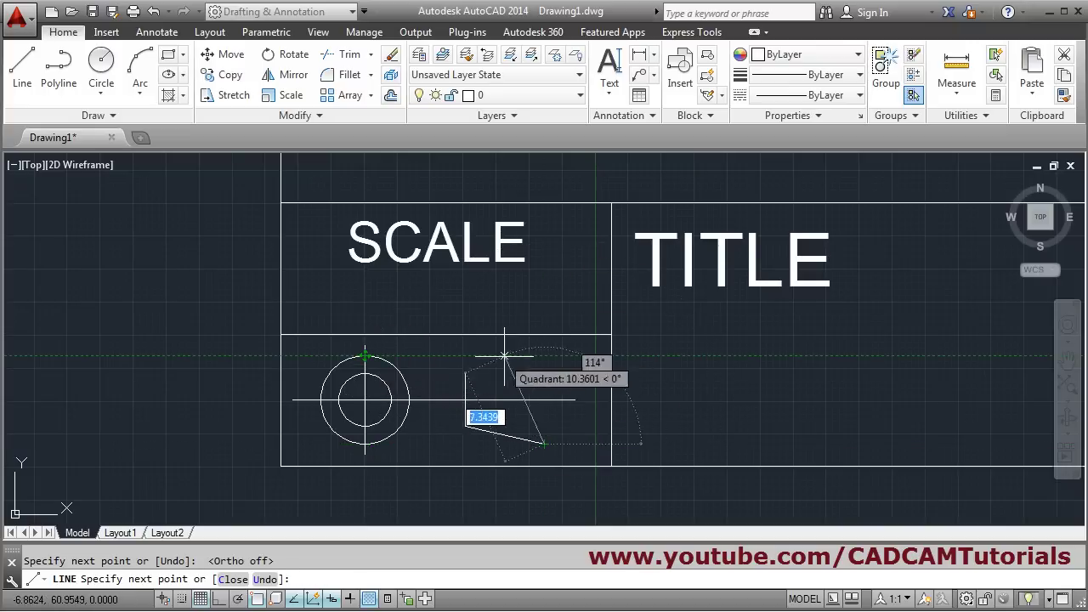
click(544, 355)
click(465, 371)
click(466, 400)
key(Return)
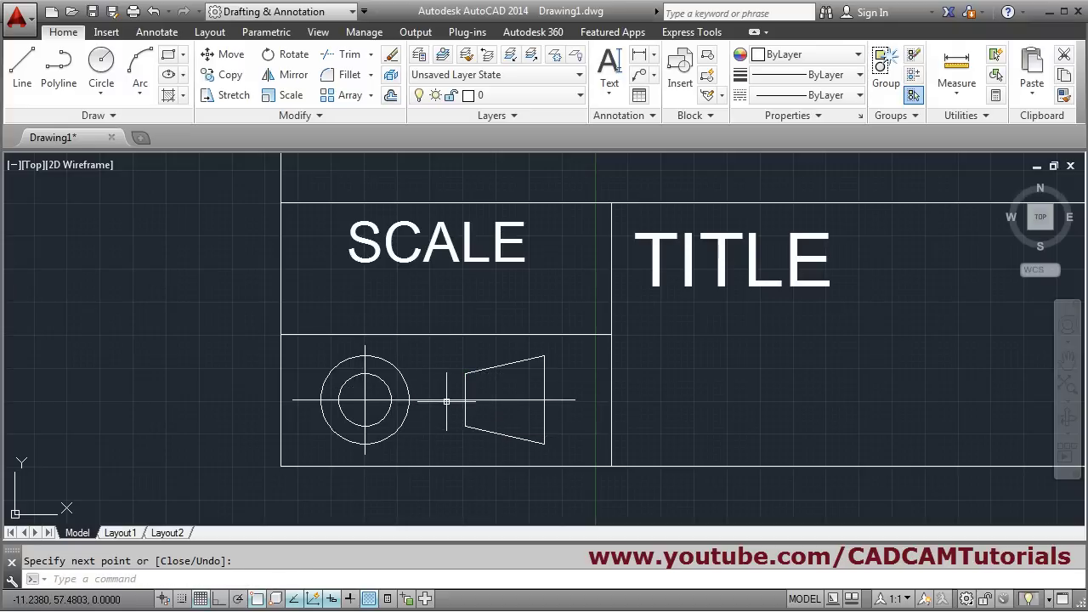
Create a layer named CENTER, load the CENTER linetype and assign it to that layer
click(419, 53)
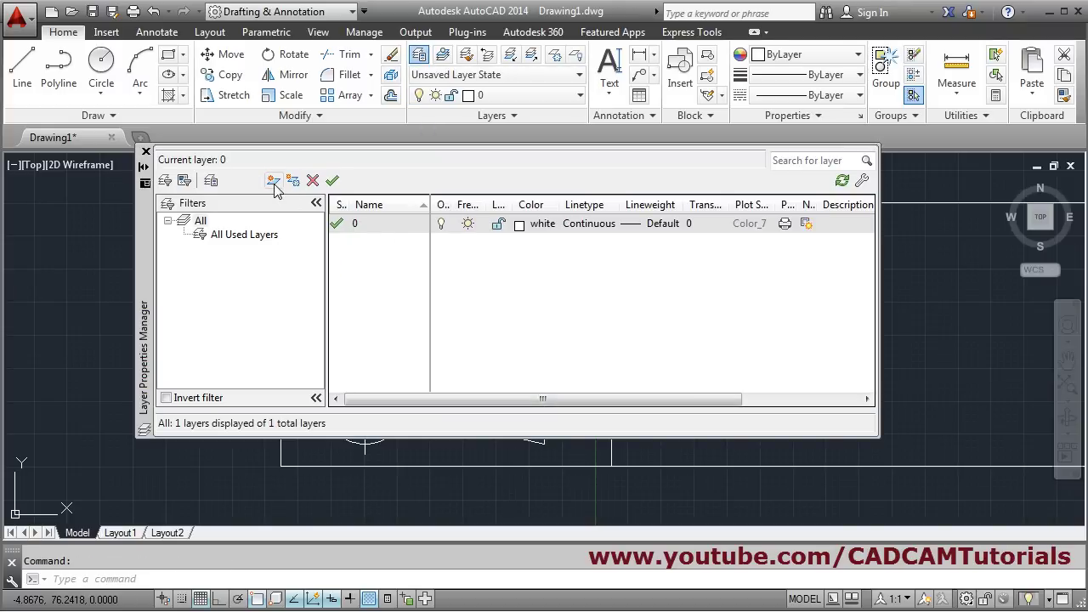
text(CENTER)
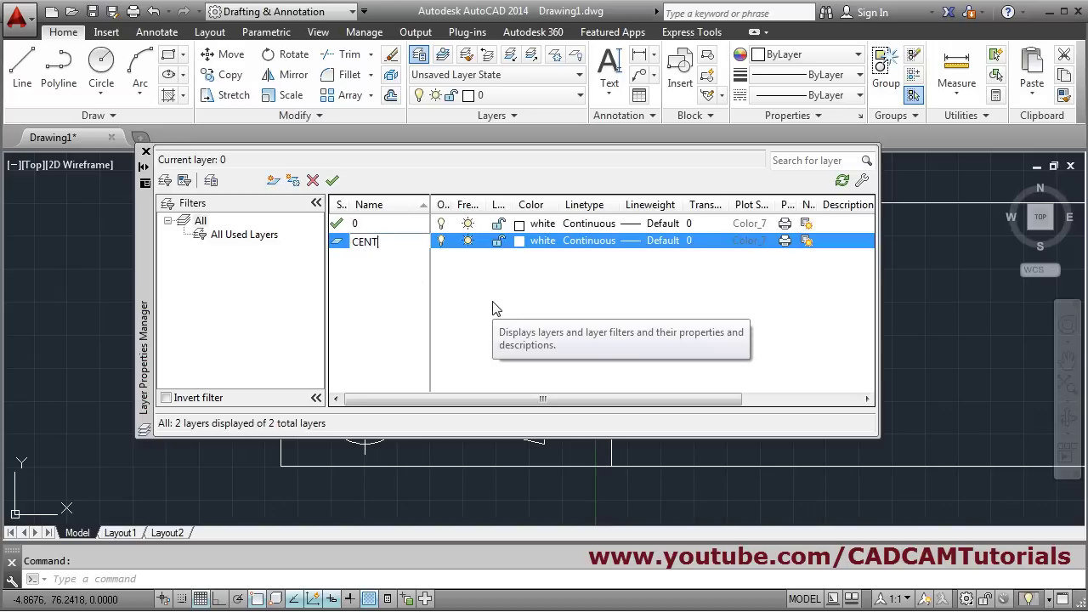
click(590, 242)
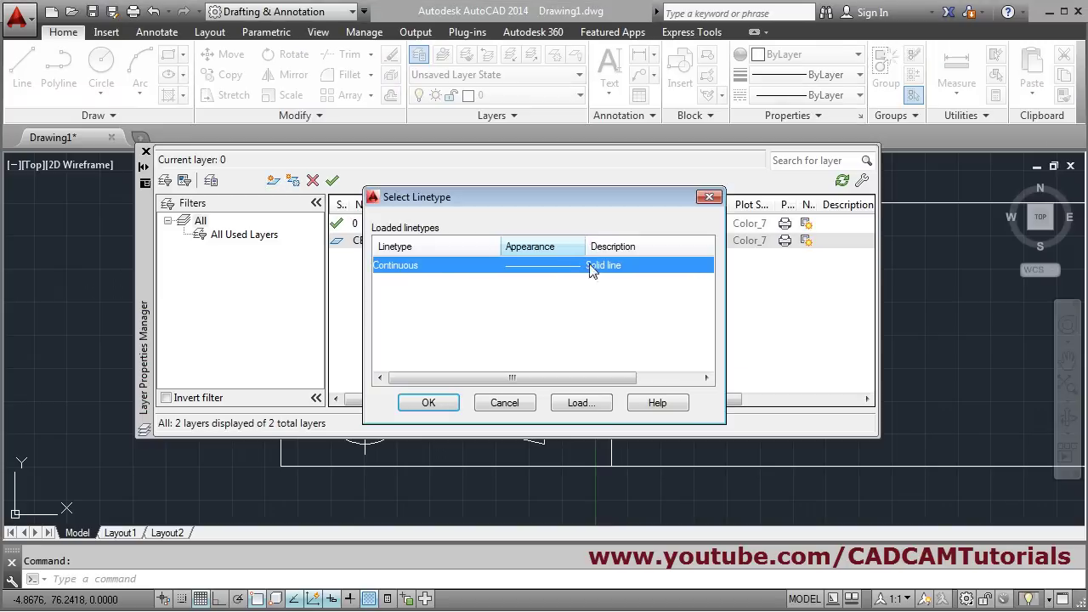
click(585, 405)
click(438, 328)
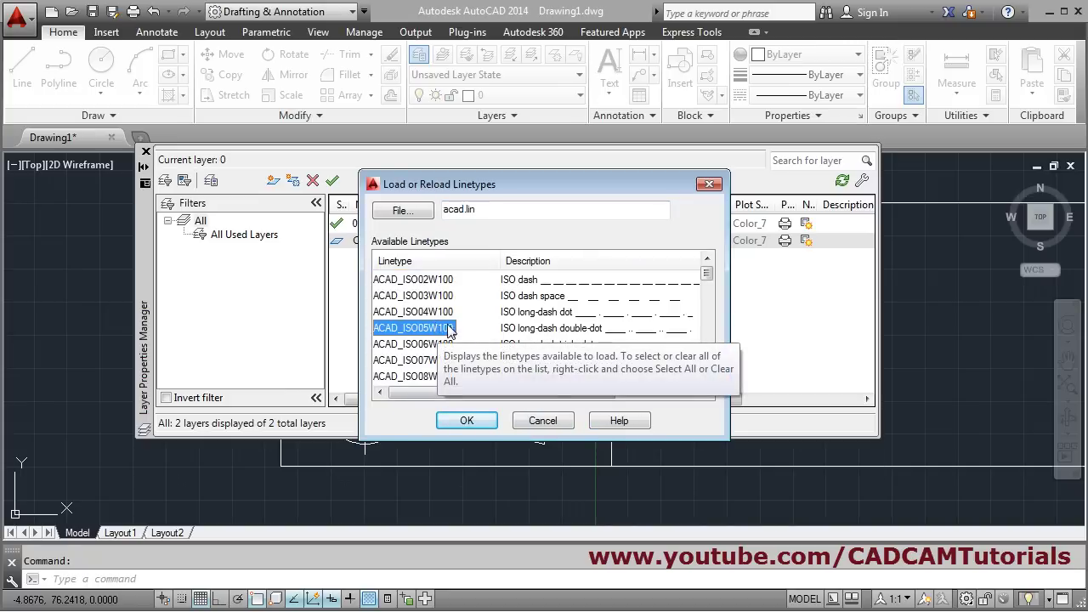
key(c)
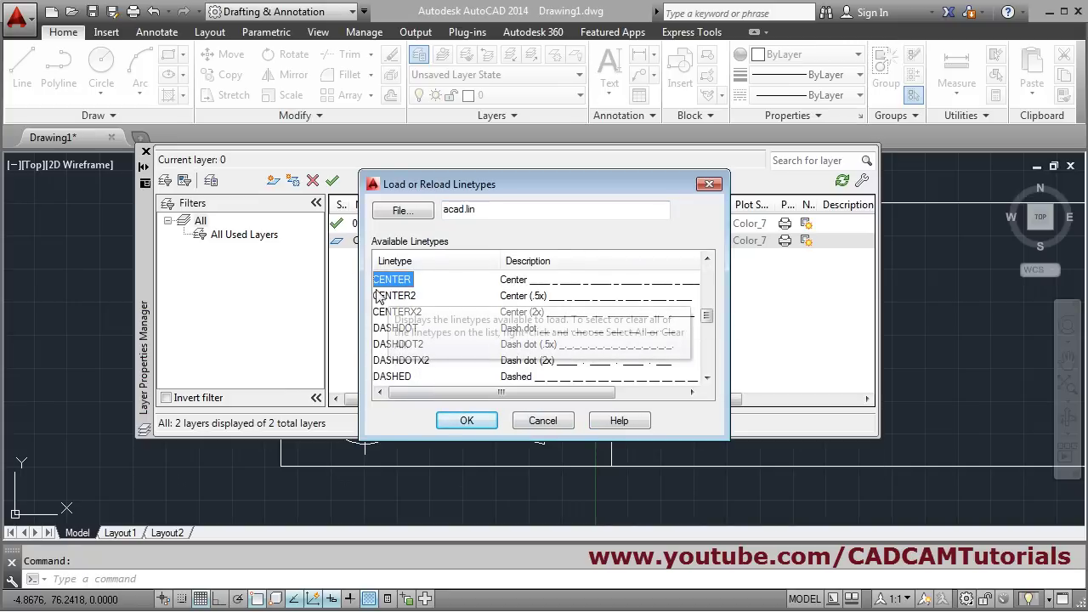
click(467, 421)
click(408, 267)
click(427, 405)
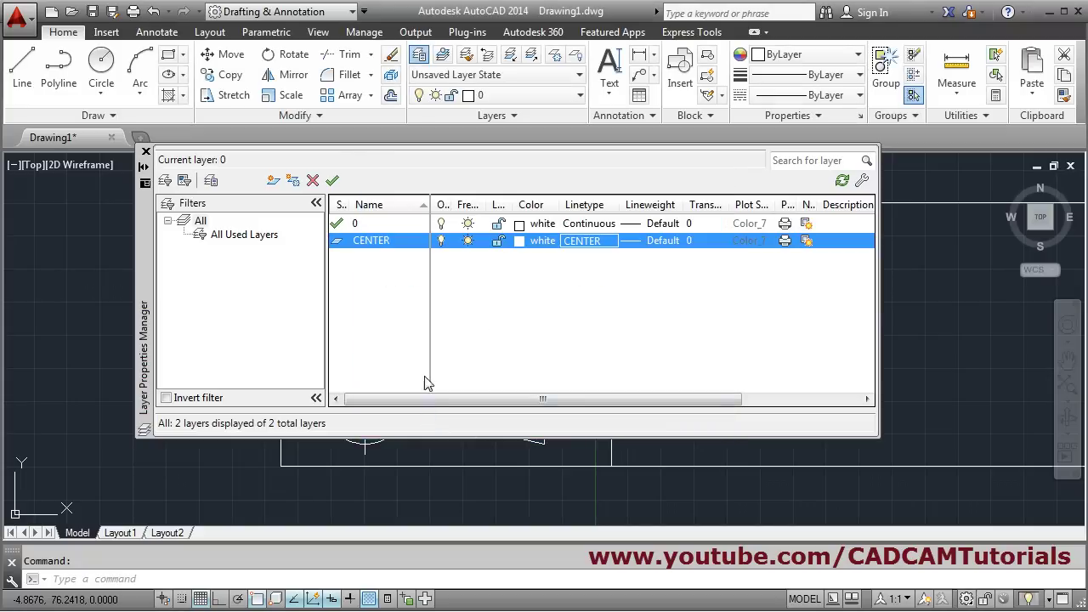
click(144, 165)
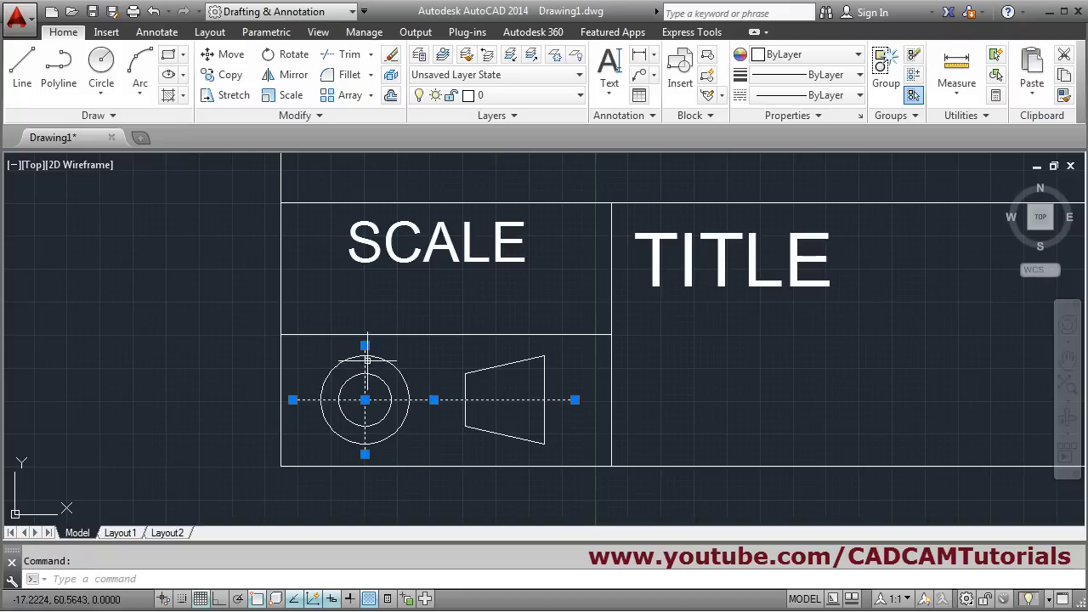
Put the symbol's vertical and horizontal centre lines on the CENTER layer and clear the selection
click(530, 96)
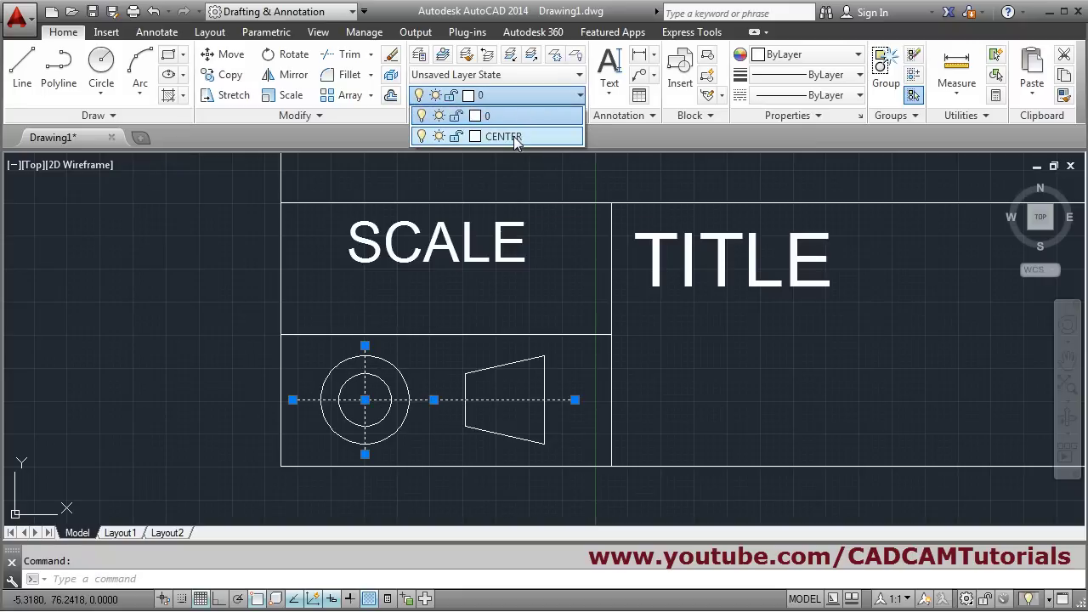
click(515, 137)
key(Escape)
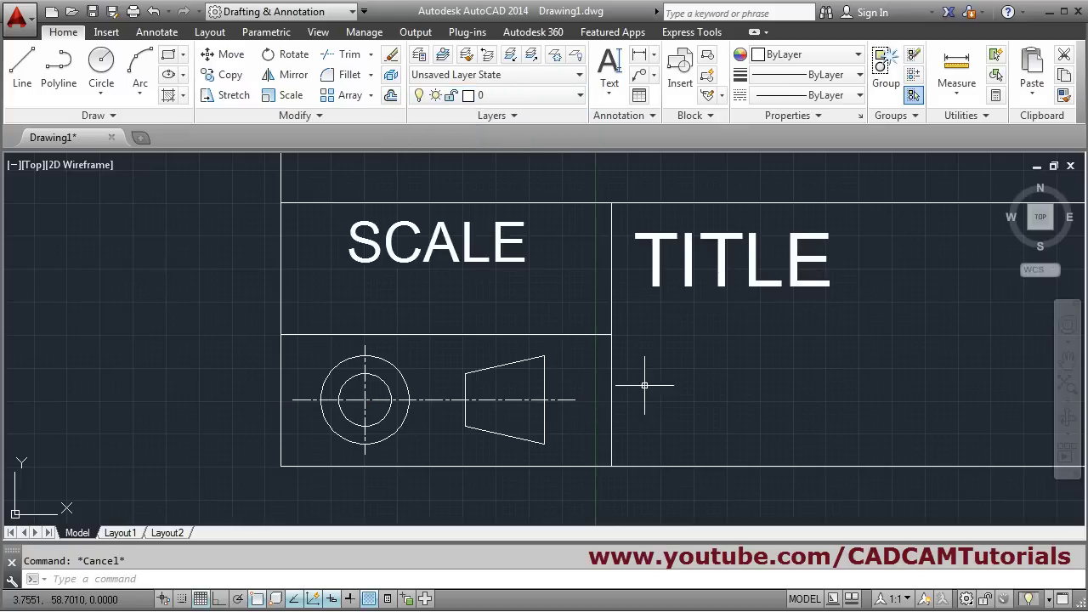
Set the global linetype scale factor to 2 for the projection symbol's centre lines
middle_drag(527, 391, 525, 394)
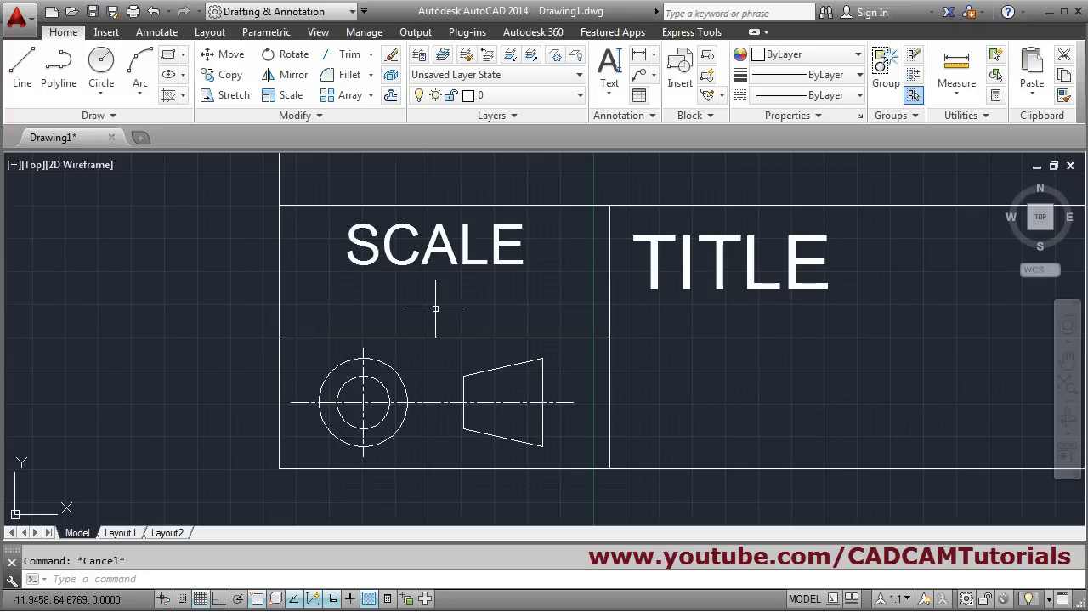
text(S)
key(Return)
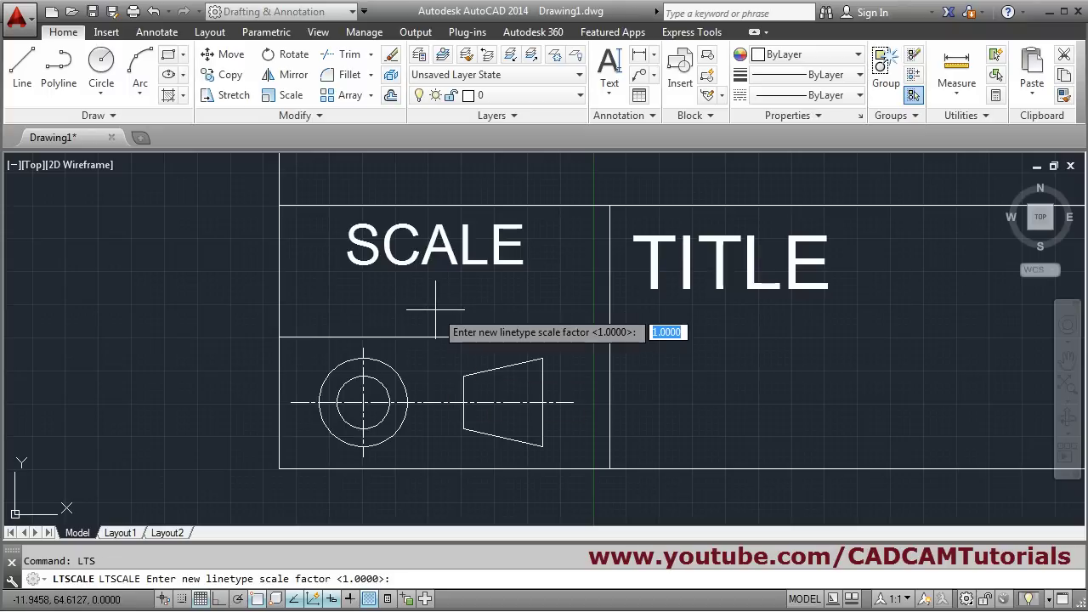
text(2)
key(Return)
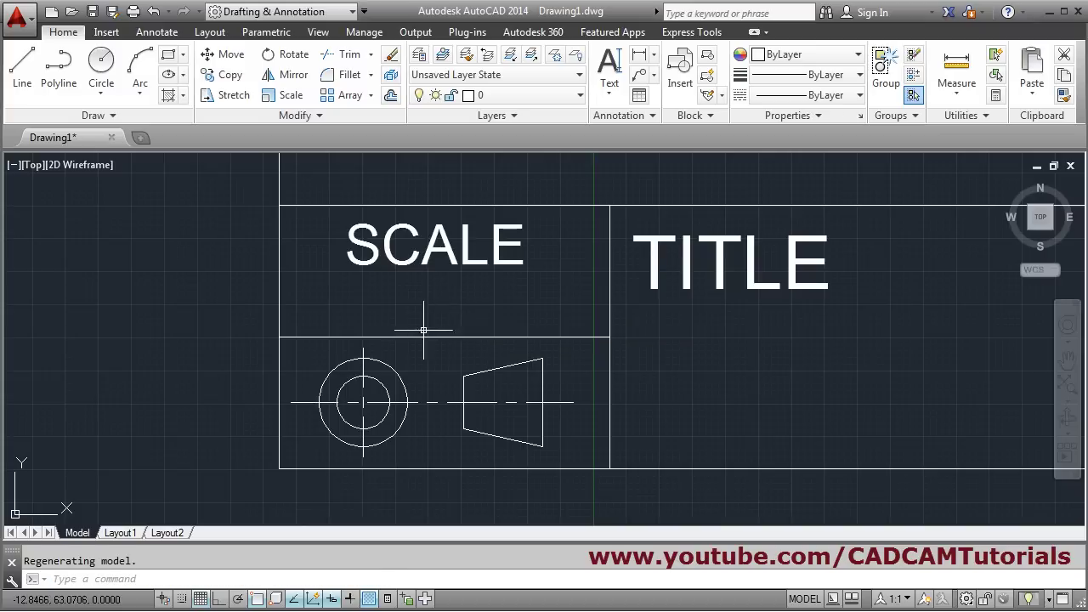
Review the whole title block, then switch to the reference document and look up its Sheet Sizes table
scroll(423, 329, down, 6)
middle_drag(729, 301, 653, 376)
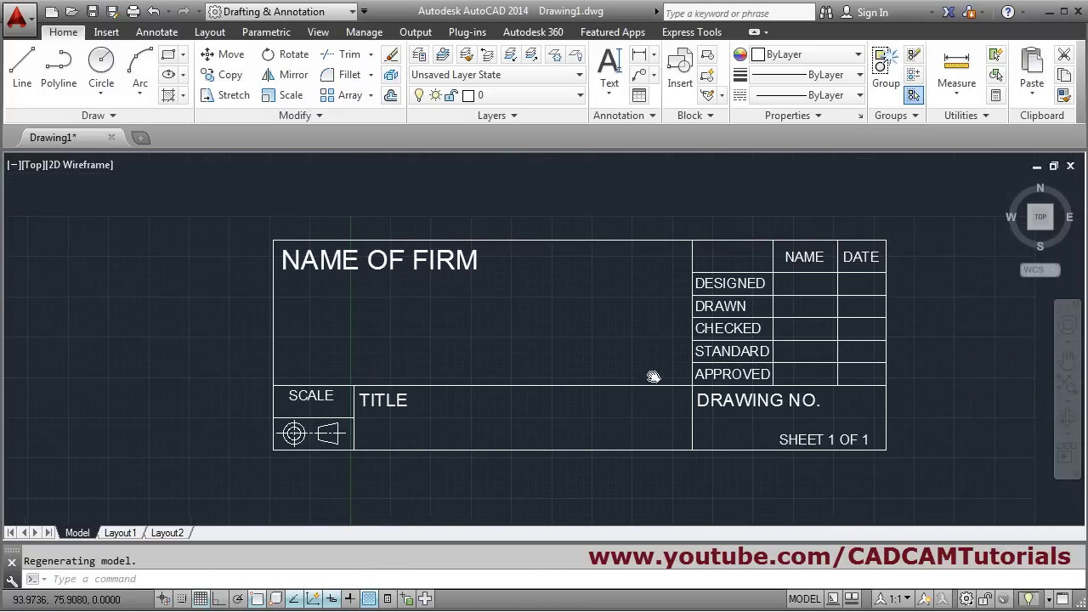
scroll(595, 400, up, 2)
scroll(612, 364, down, 2)
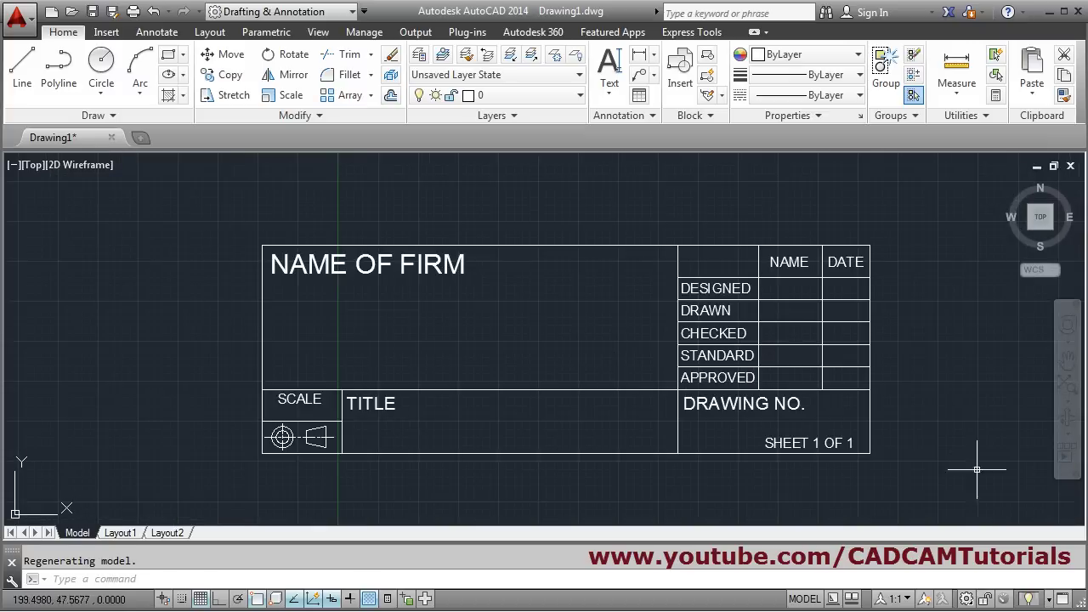
scroll(450, 366, down, 2)
middle_drag(505, 427, 628, 491)
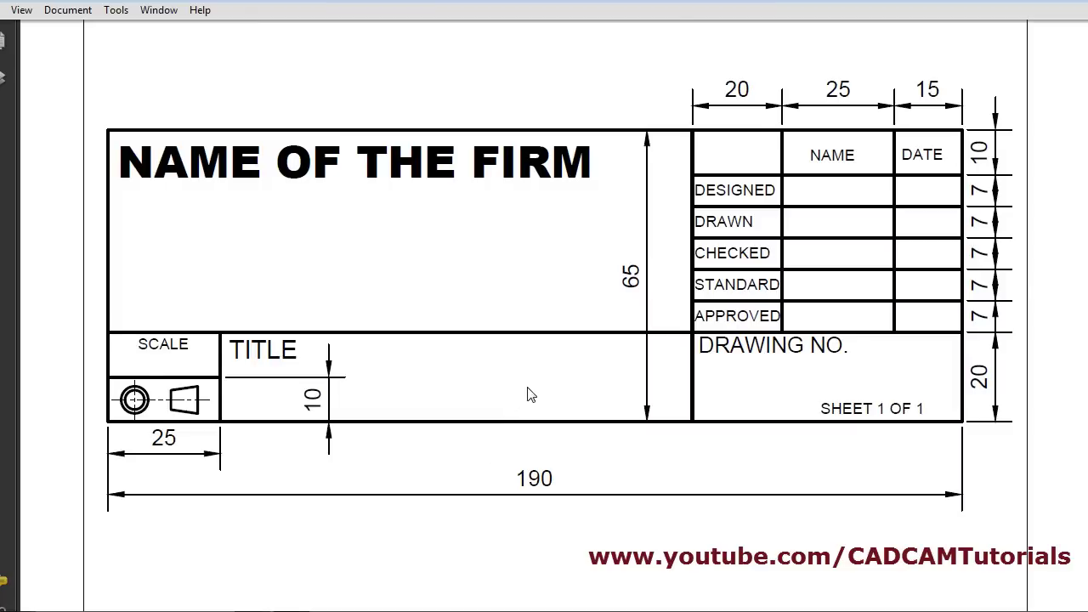
scroll(529, 399, down, 5)
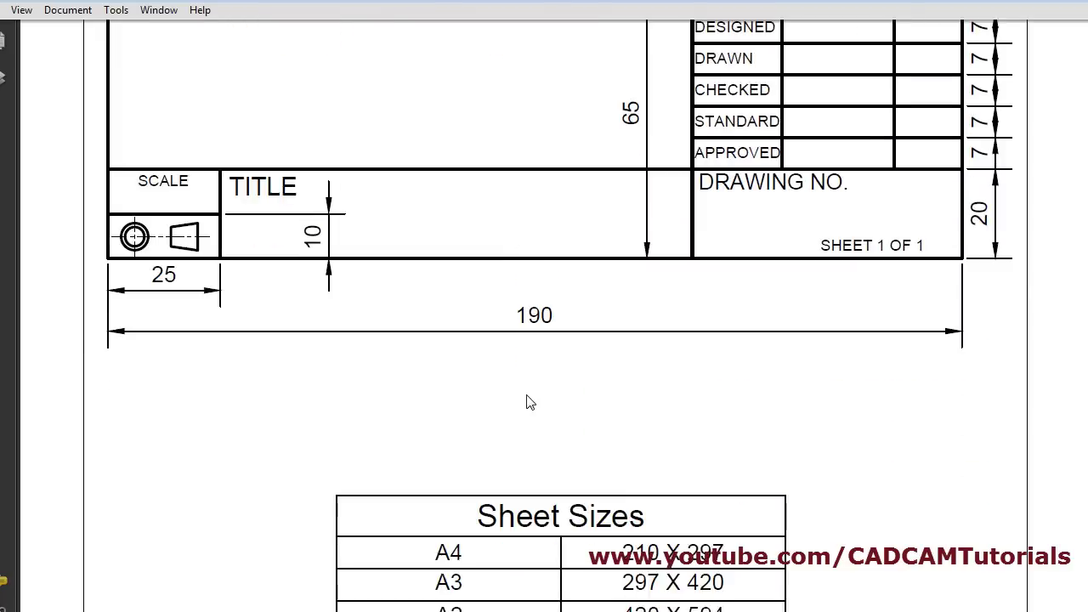
scroll(527, 406, down, 2)
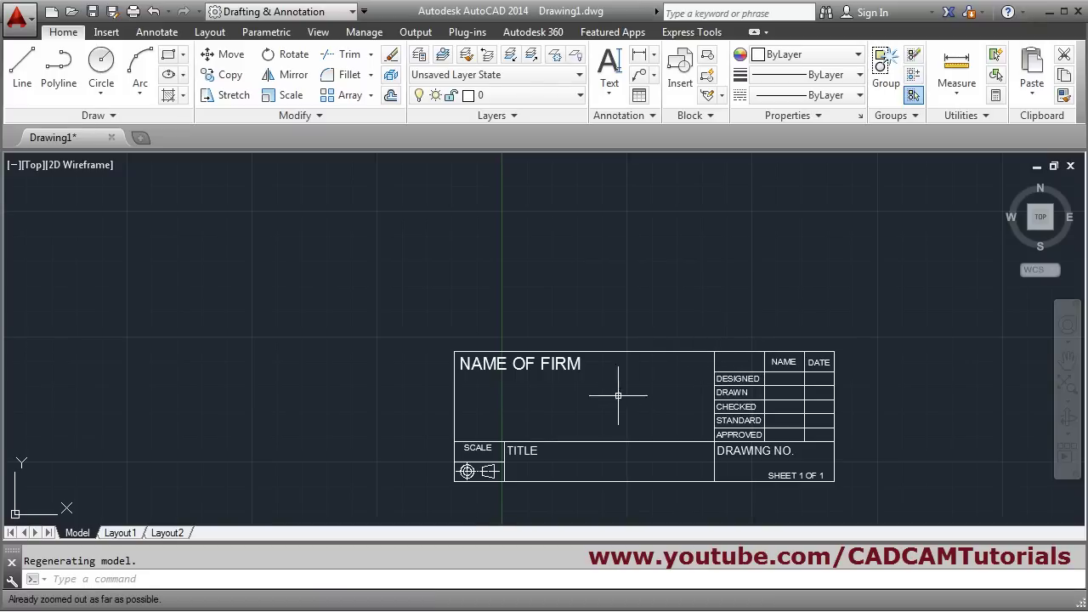
Switch back to AutoCAD and offset the title block's bottom edge upward and its right edge to the left by 297
scroll(608, 404, down, 5)
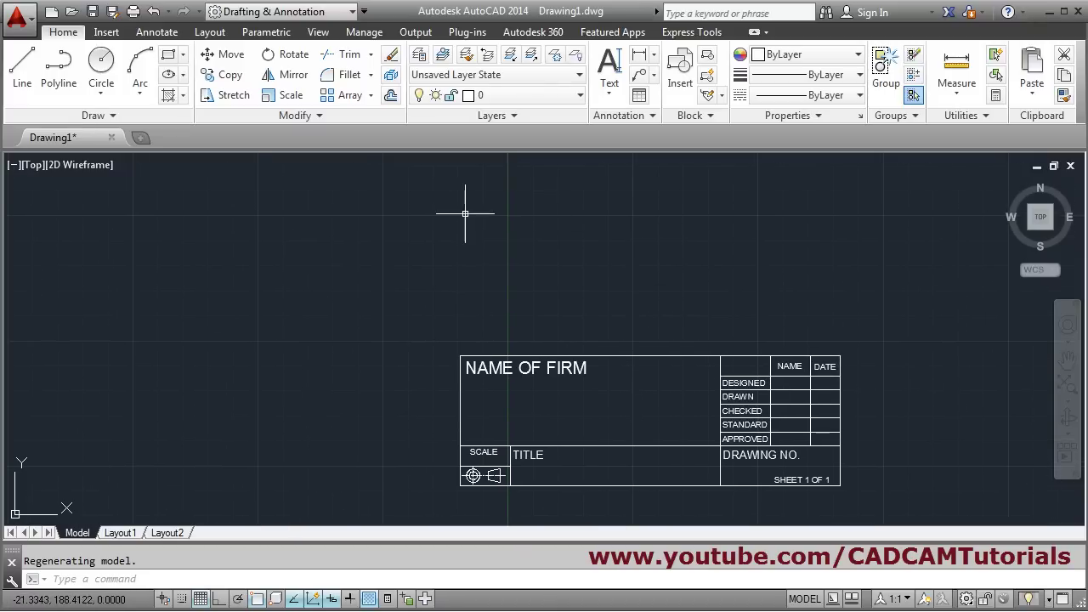
click(392, 96)
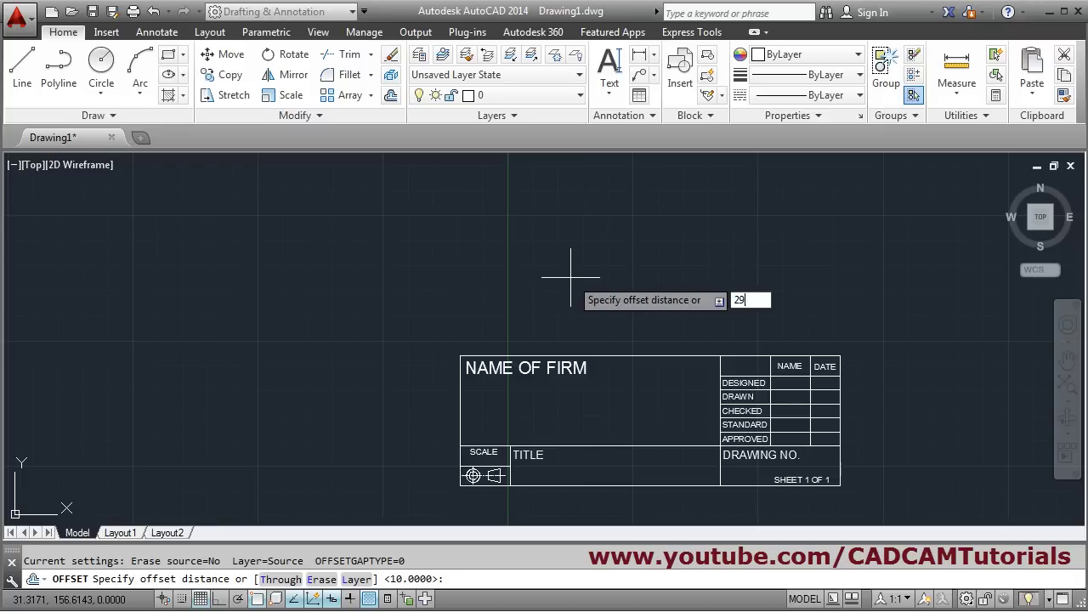
key(Return)
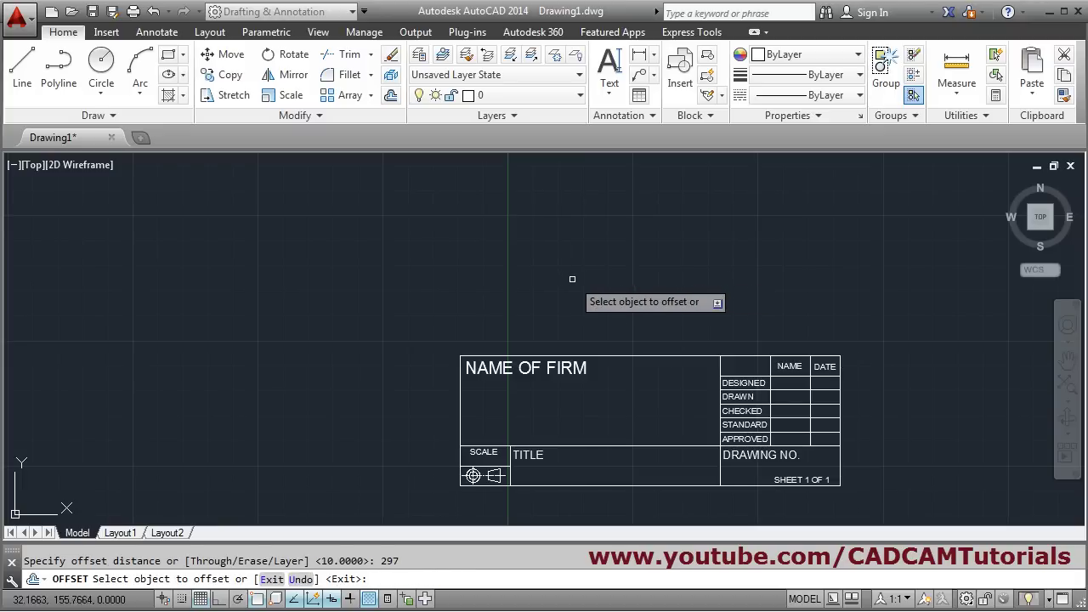
click(584, 487)
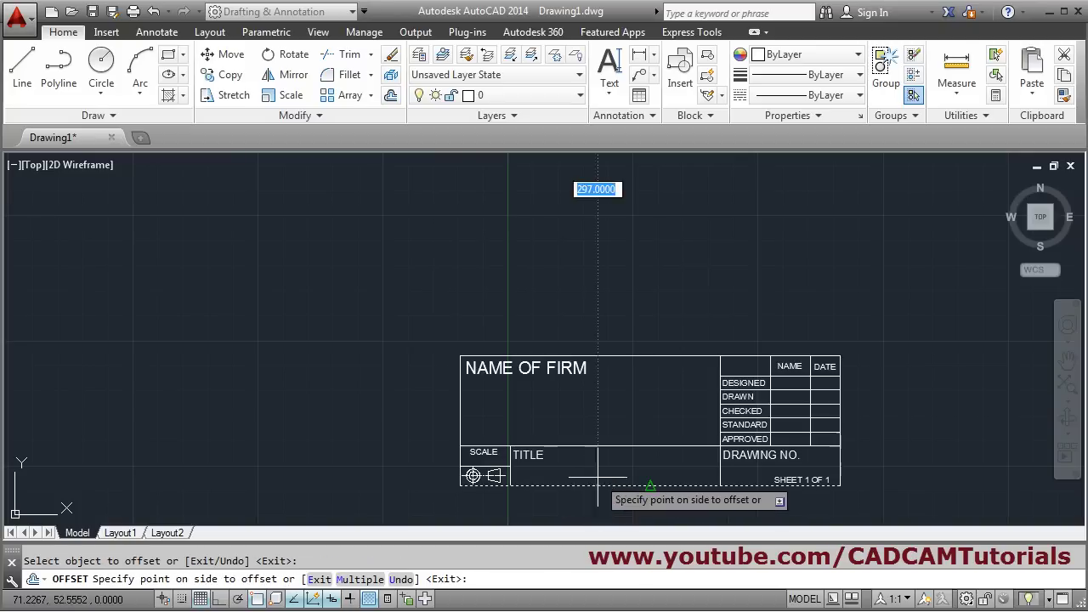
click(646, 264)
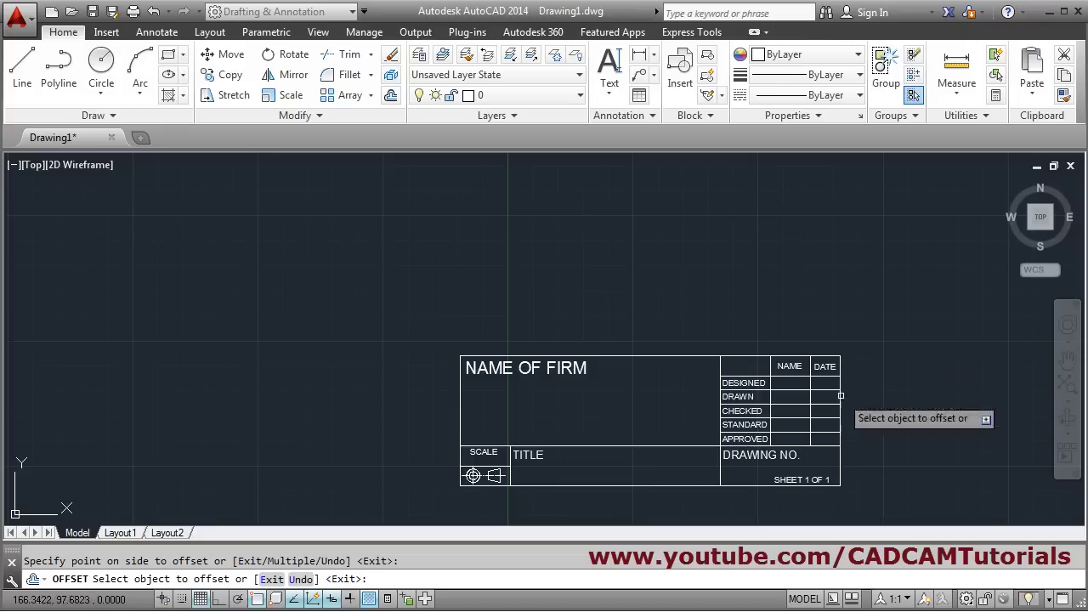
click(840, 425)
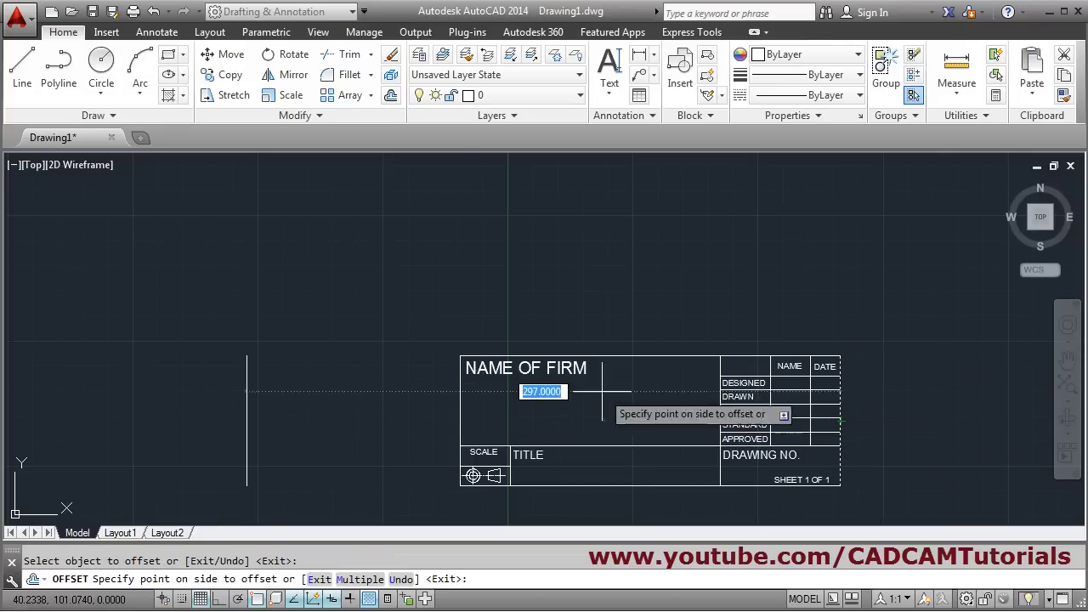
click(401, 388)
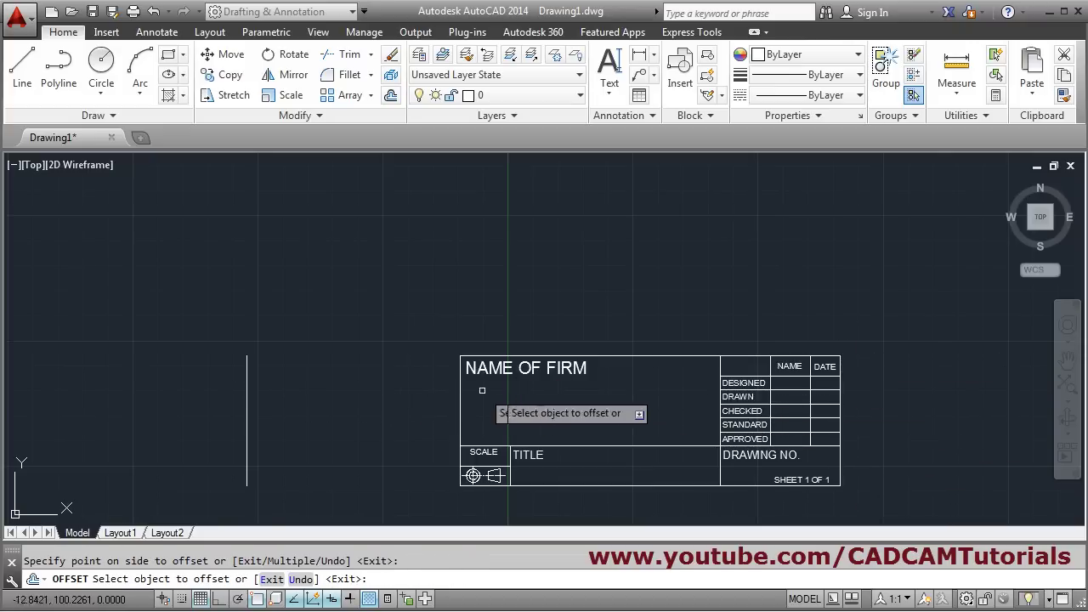
Offset the title block's bottom edge upward by 210 and end the command
click(642, 486)
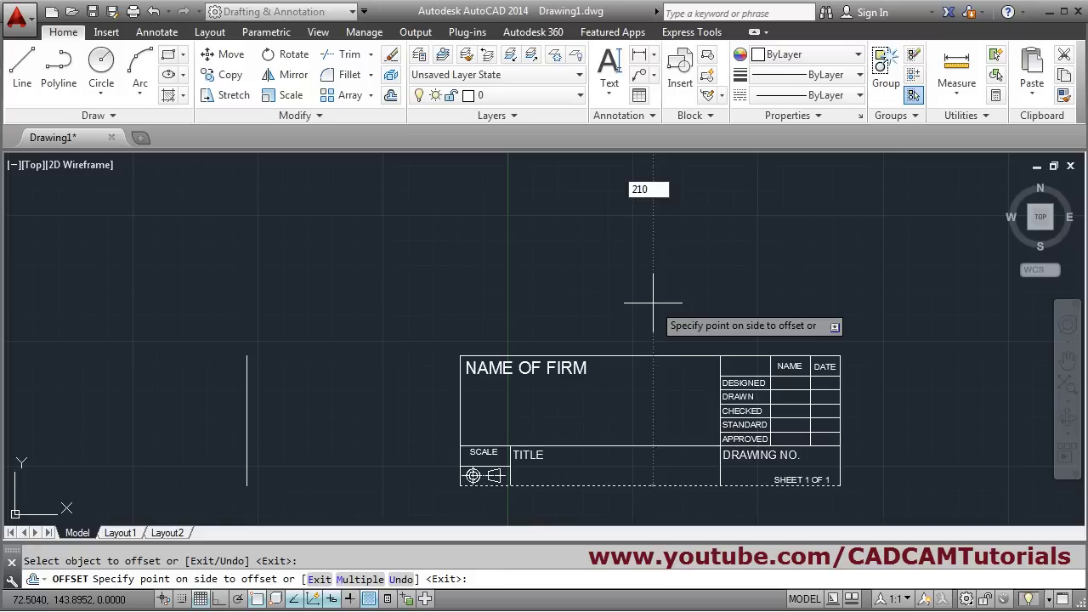
click(653, 302)
key(Return)
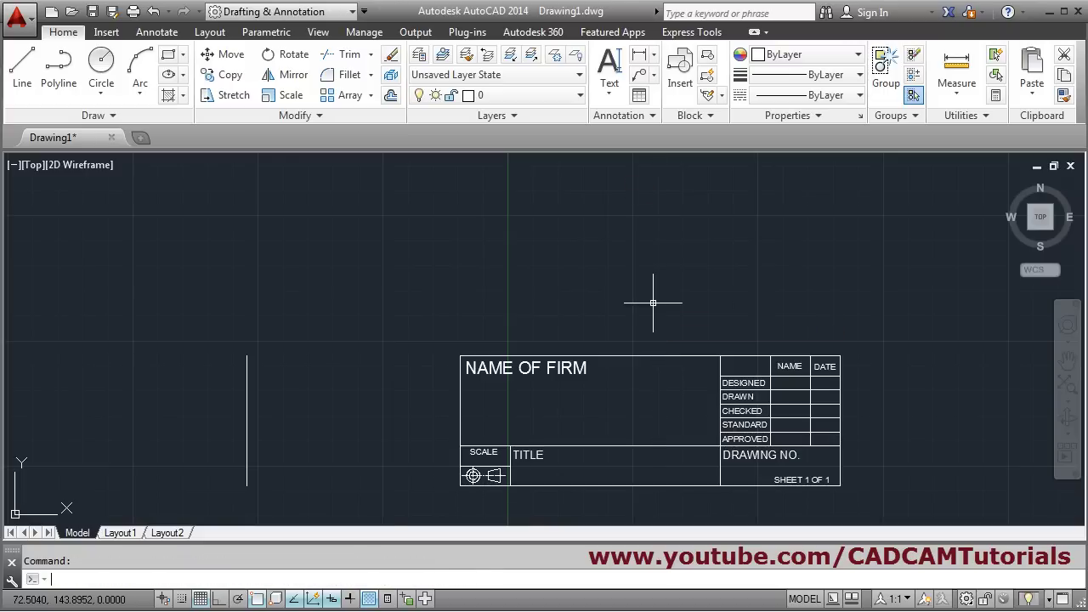
Erase the uppermost horizontal line, the one offset 297 above the title block's bottom edge
text(z)
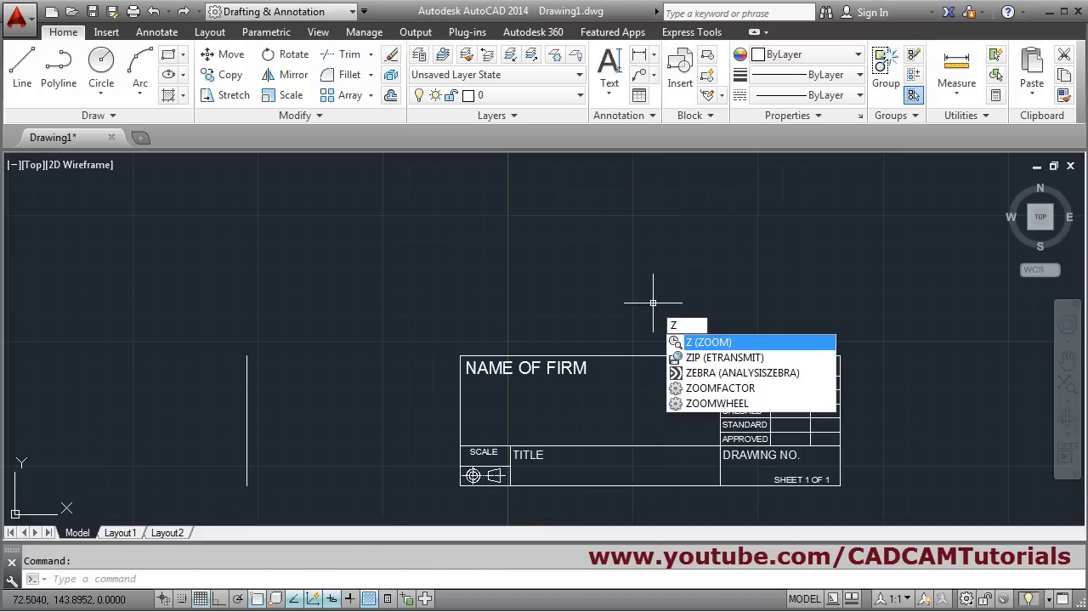
key(Return)
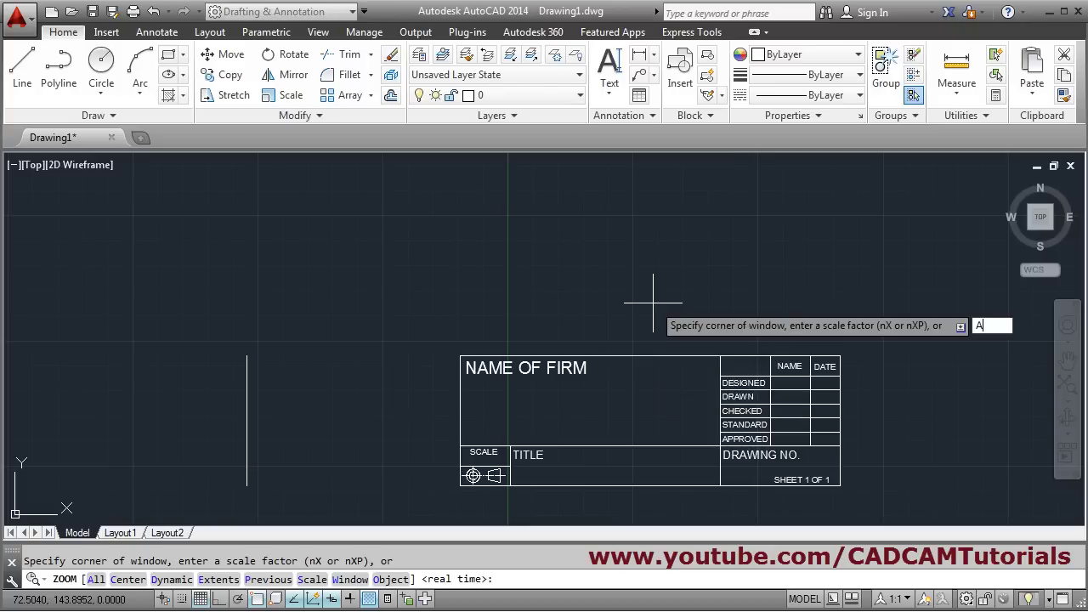
text(a)
key(Return)
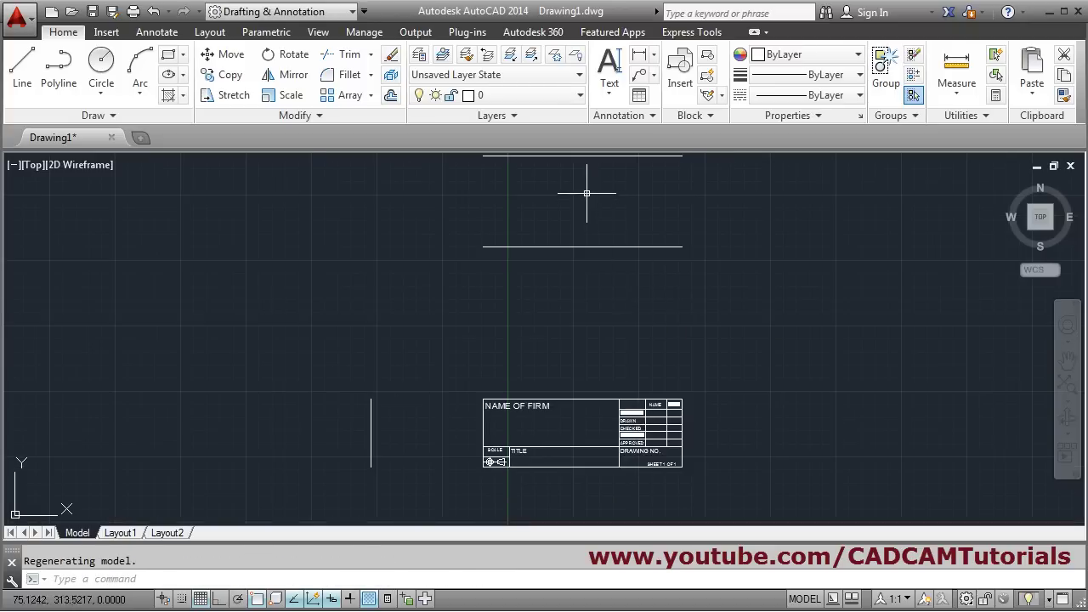
text(e)
key(Return)
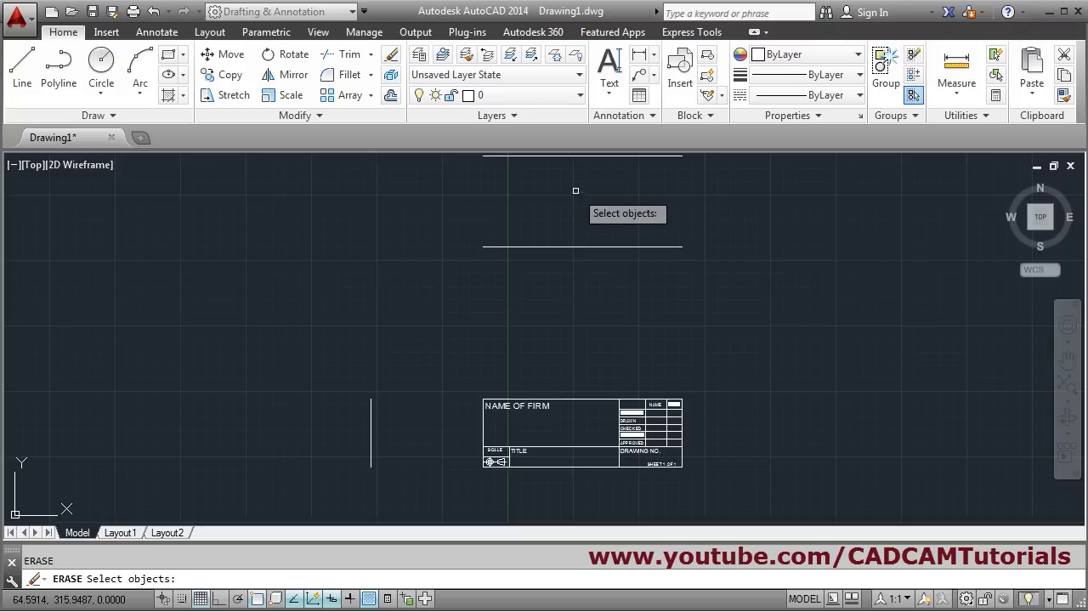
click(569, 156)
key(Return)
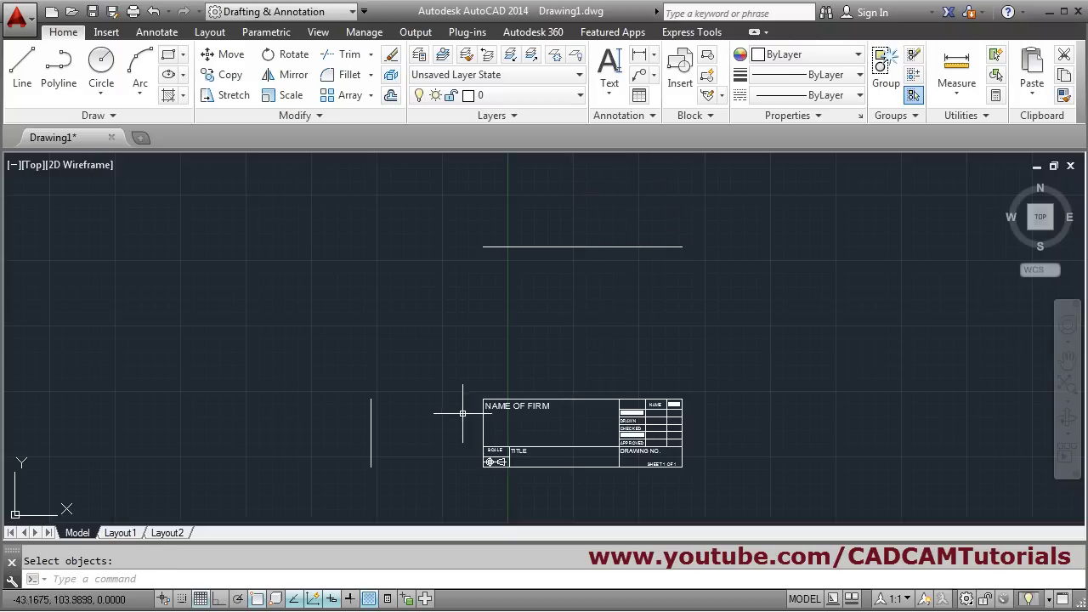
Fillet the left vertical line and the upper horizontal line into a sharp top-left sheet corner
click(350, 74)
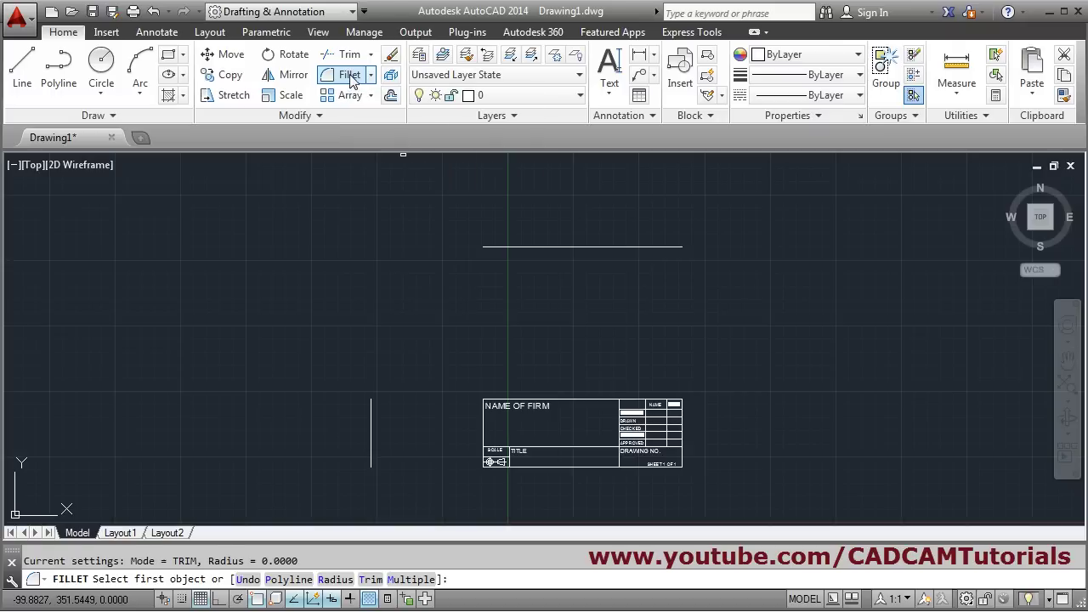
click(370, 408)
click(496, 246)
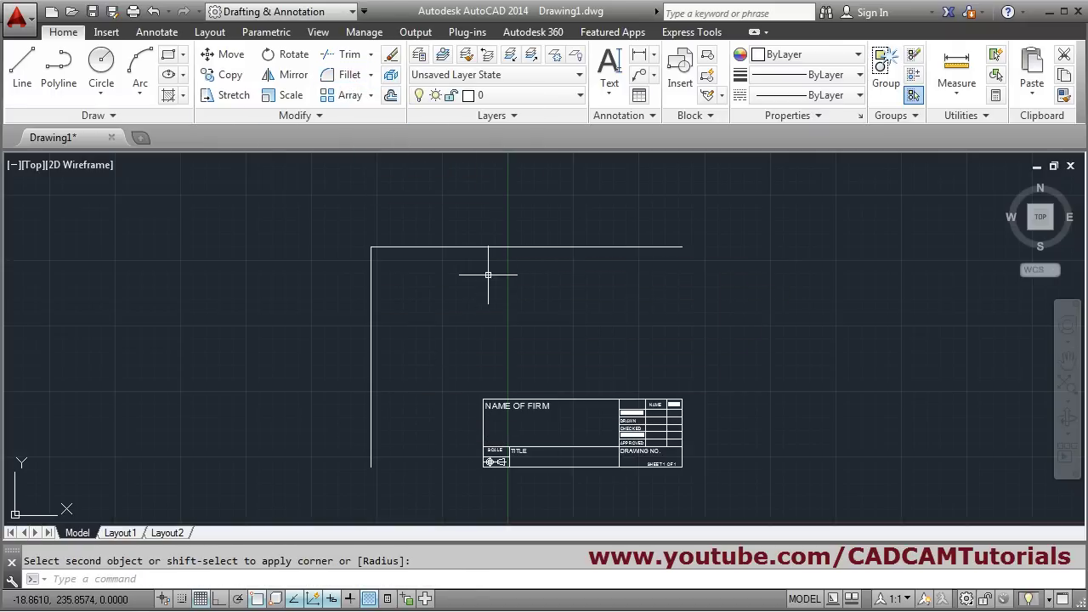
Close the sheet border's top-right and bottom-left corners with Fillet in Multiple mode
click(348, 74)
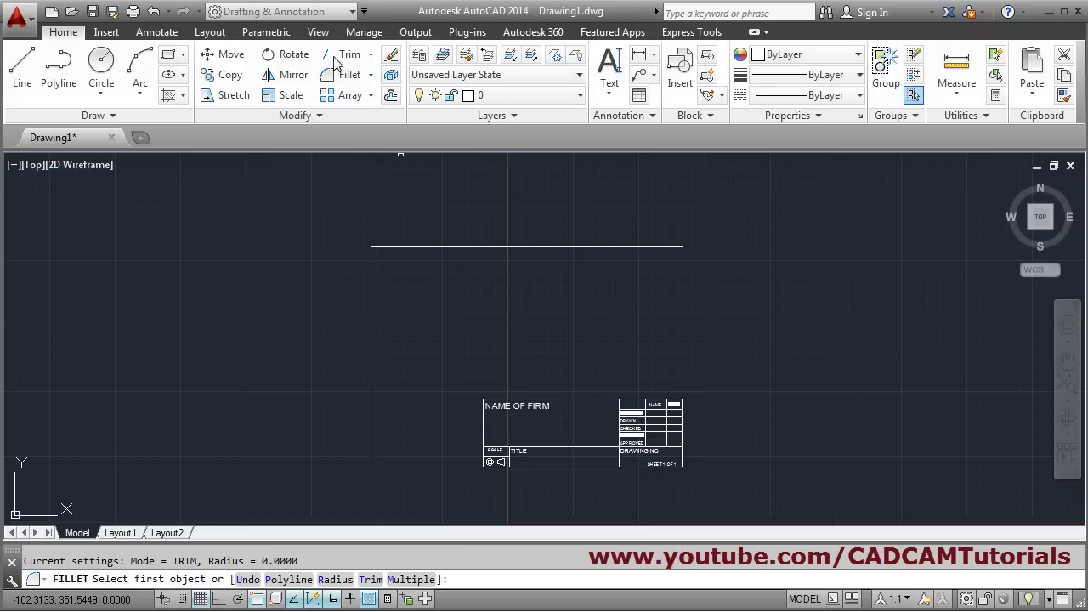
click(411, 580)
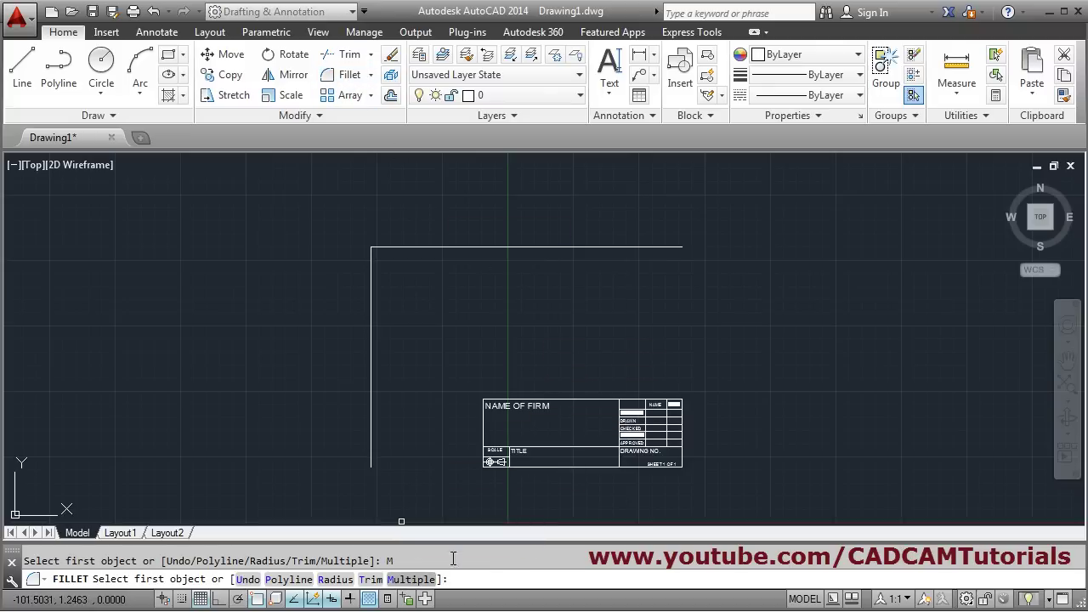
click(661, 246)
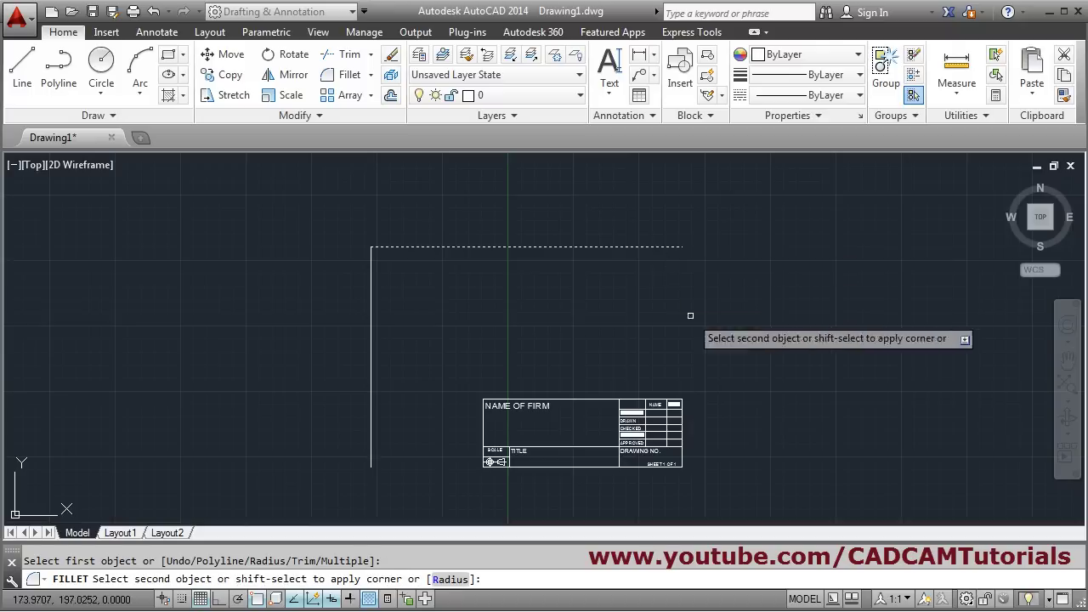
click(682, 443)
click(561, 467)
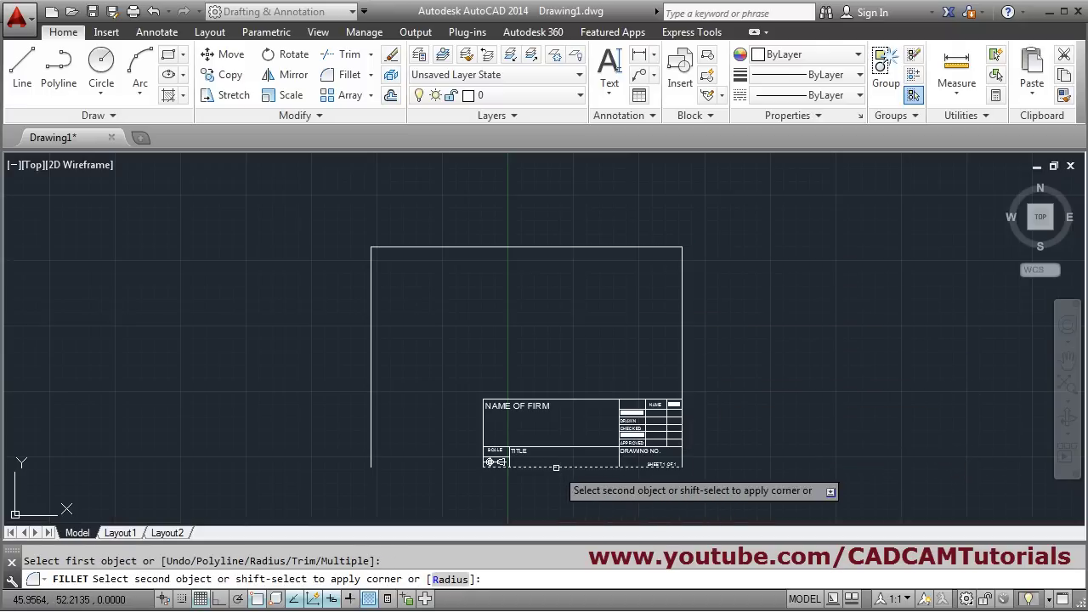
click(371, 445)
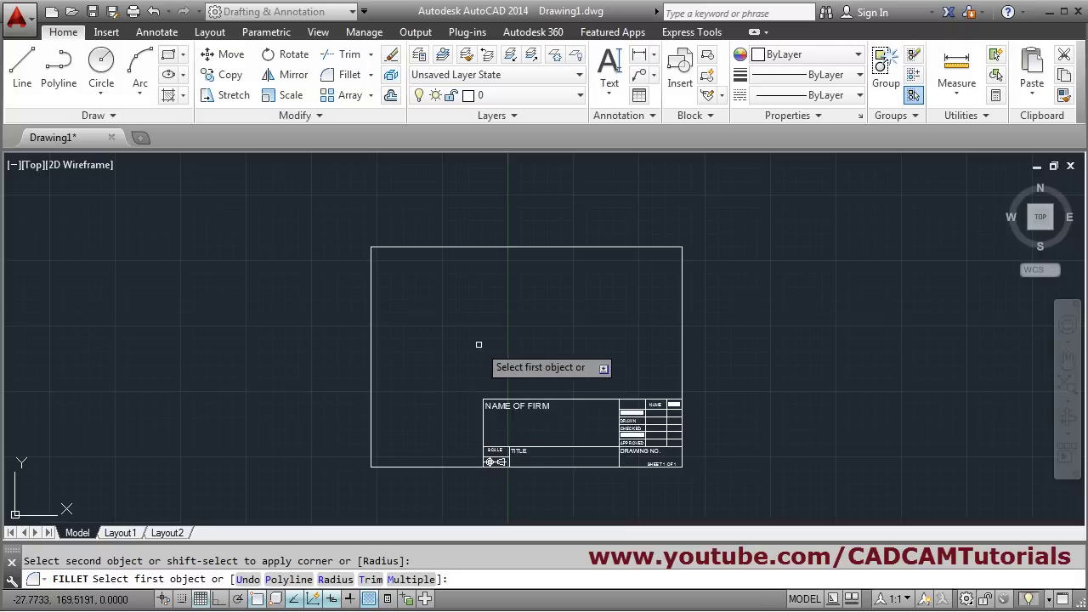
key(Escape)
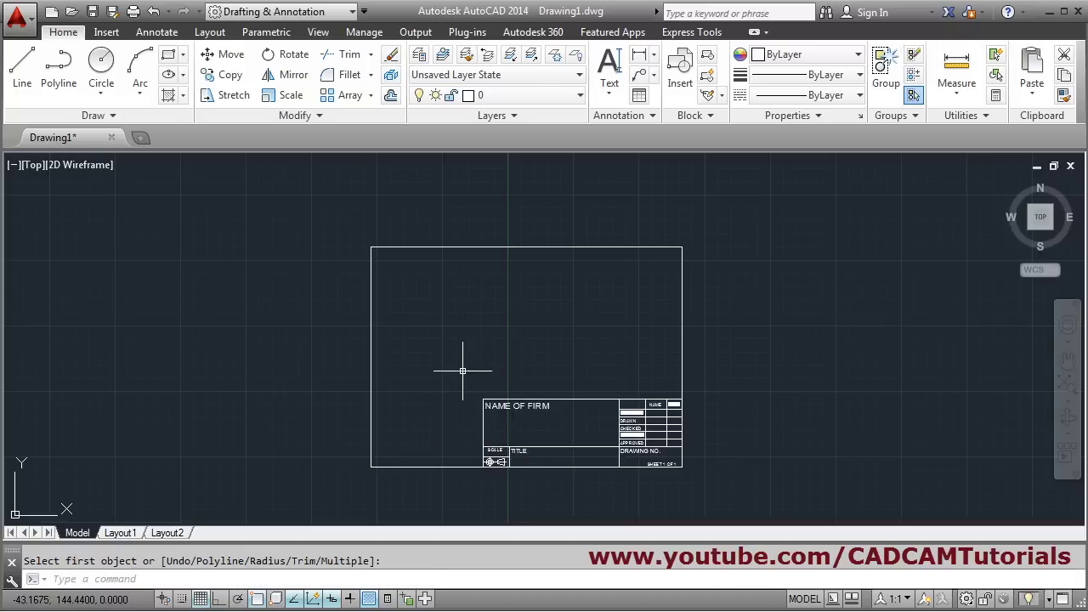
Zoom to the drawing extents and save the drawing as EX SHEET A4
scroll(462, 372, up, 3)
middle_click(465, 370)
middle_click(465, 370)
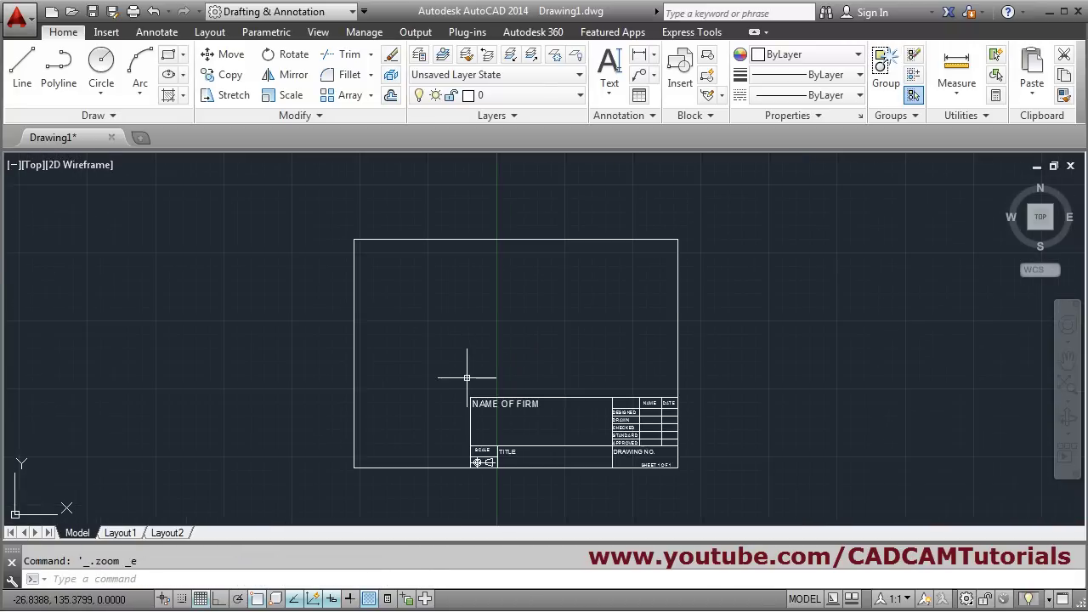
click(93, 13)
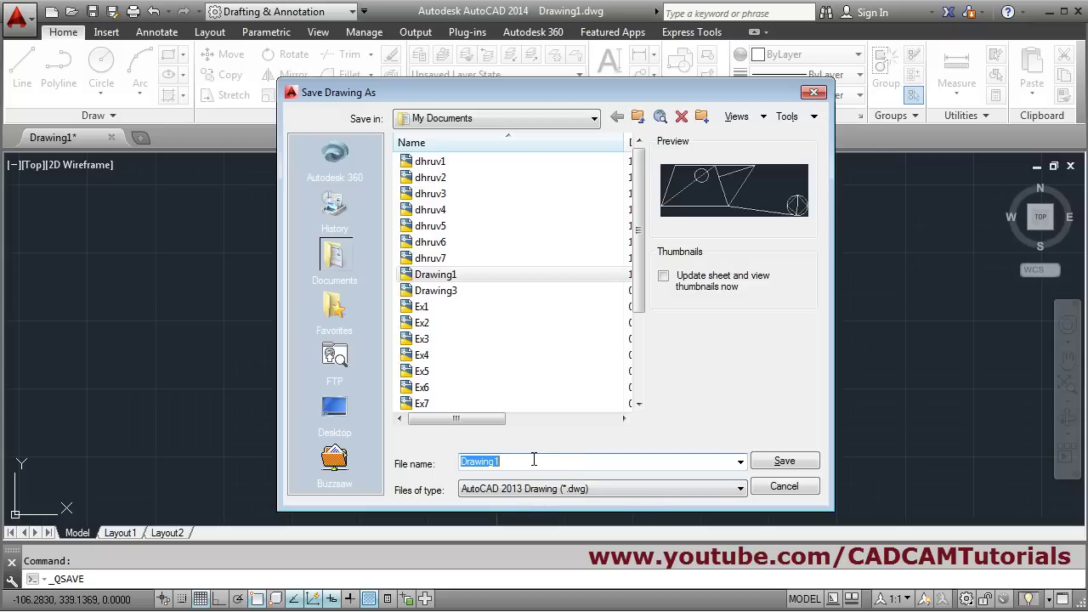
text(EX SHEET A4)
click(784, 461)
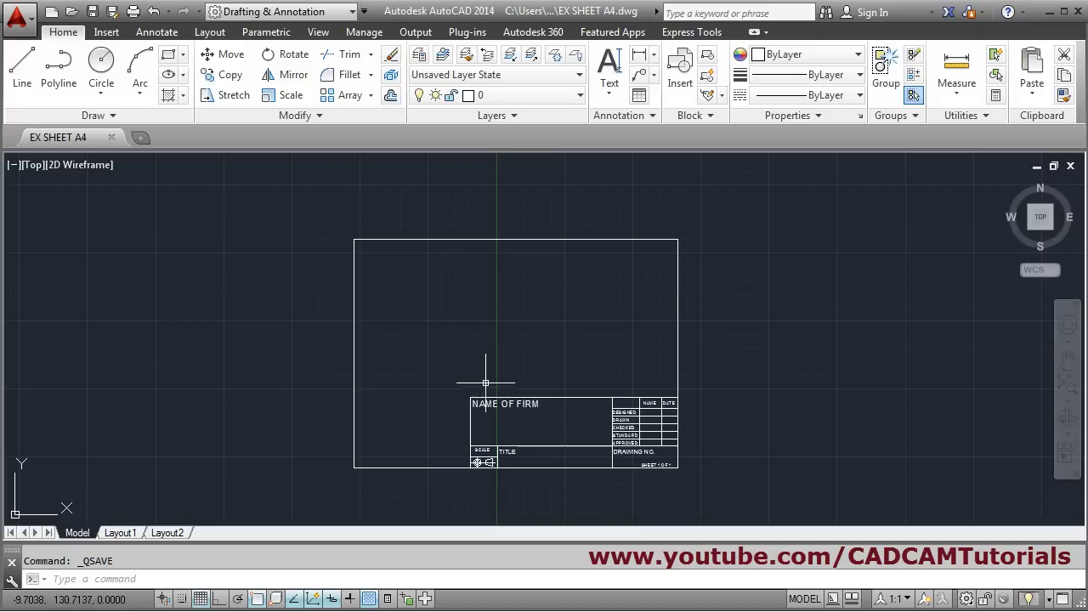
Save a copy of the drawing under the name EX SHEET A3
click(113, 13)
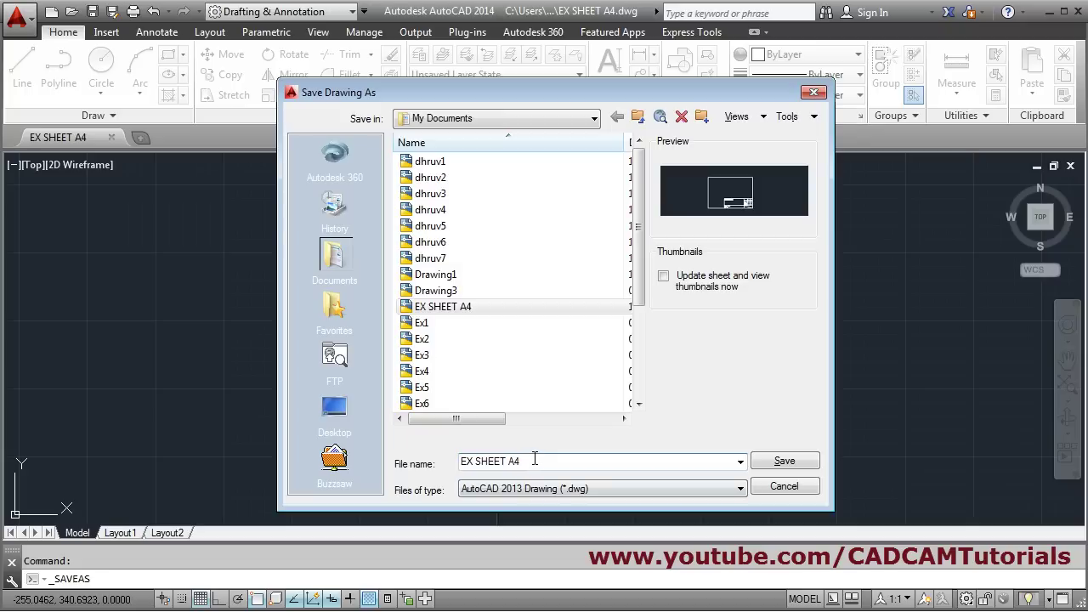
key(BackSpace)
text(3)
click(787, 464)
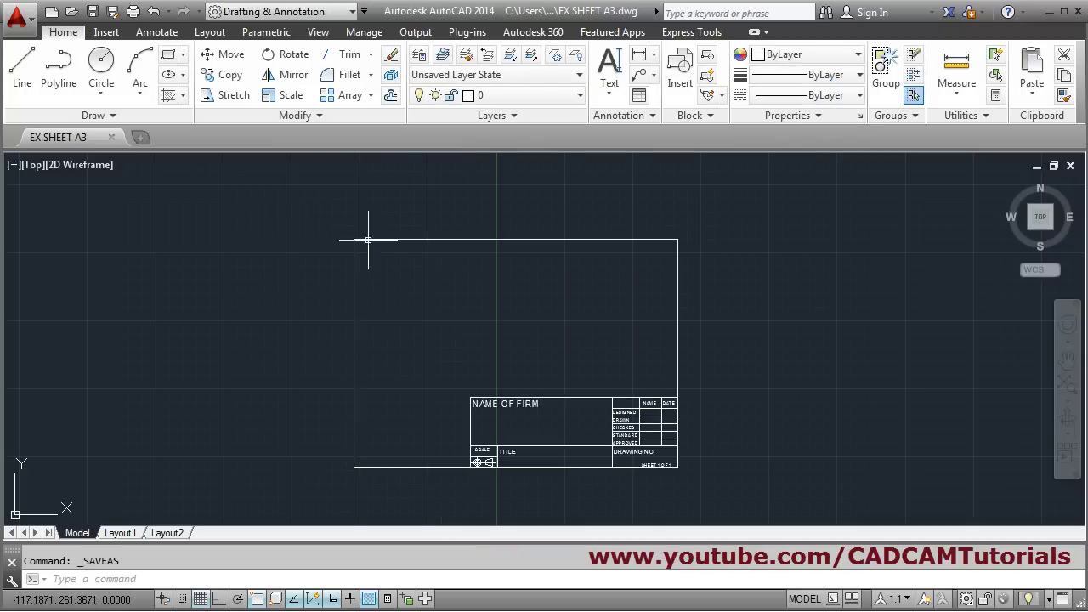
Erase the upper horizontal line and the left vertical line of the A4 sheet border
click(392, 55)
click(355, 249)
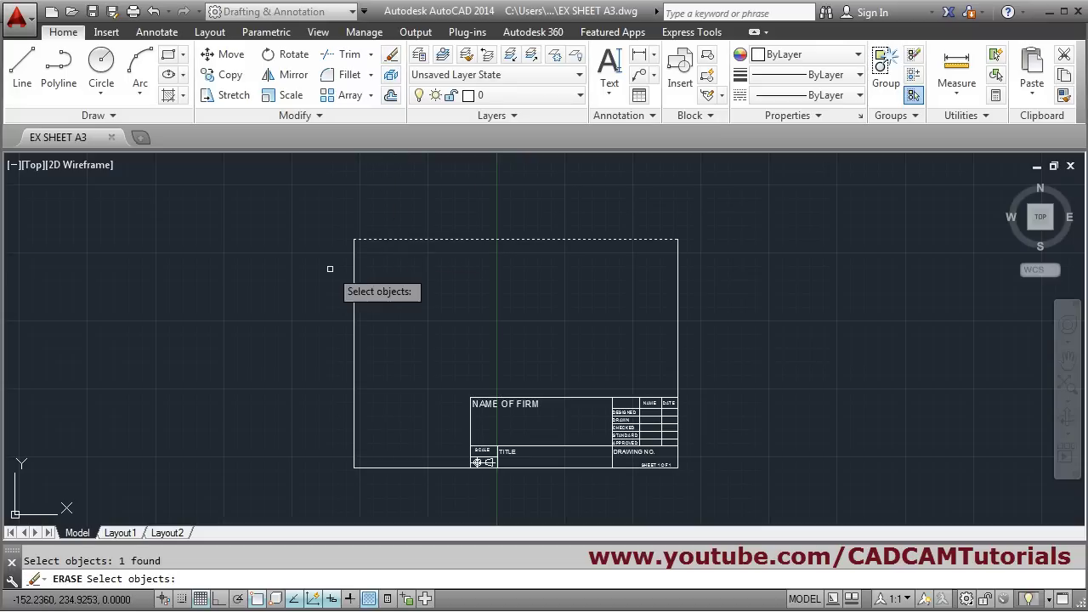
key(Return)
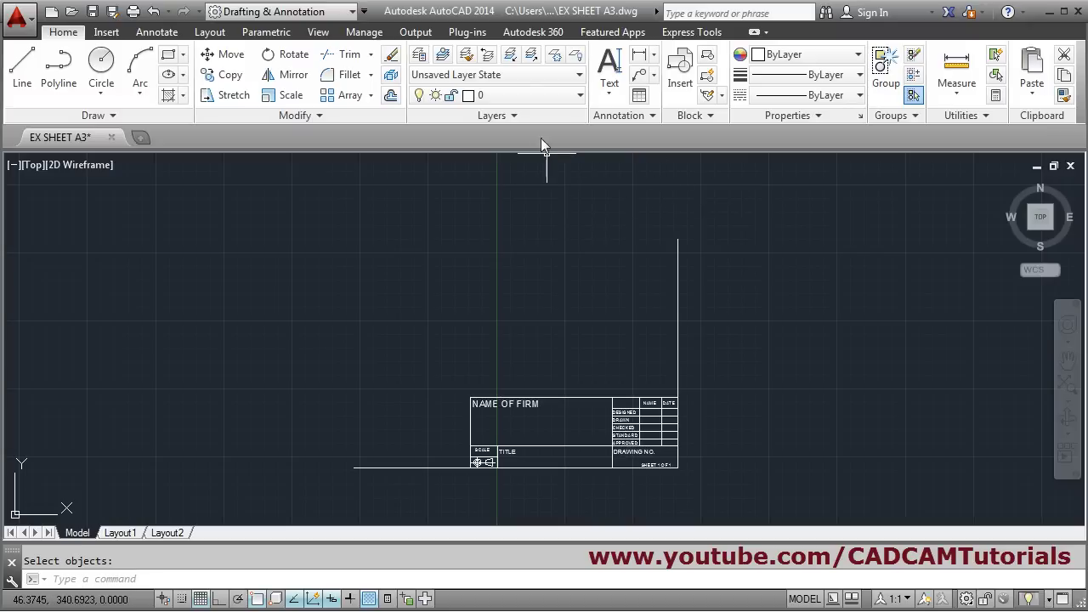
Offset the border's lower horizontal line 297 upward
click(390, 96)
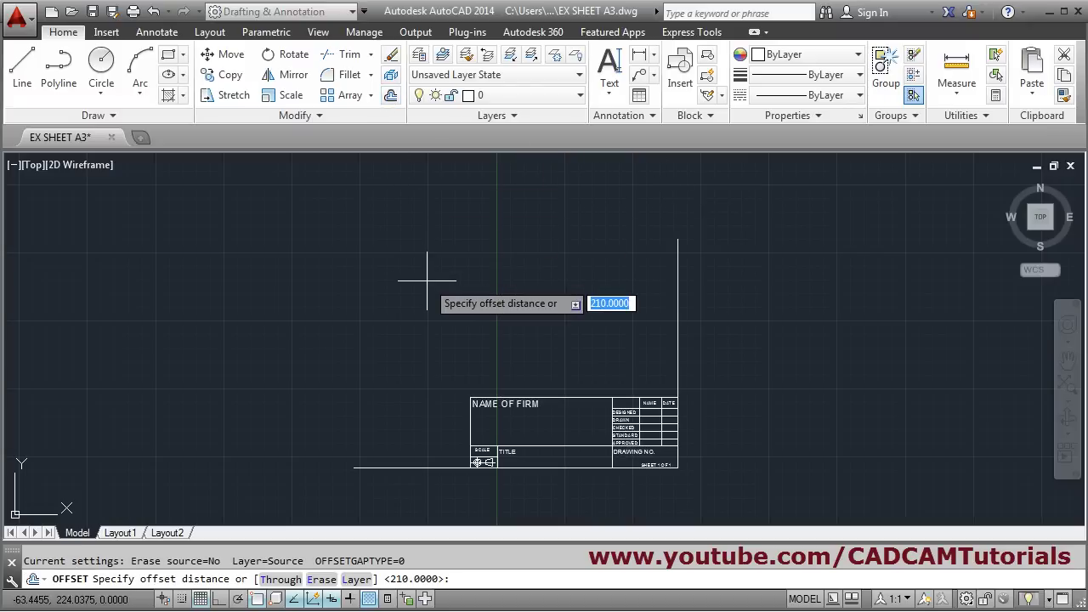
text(297)
key(Return)
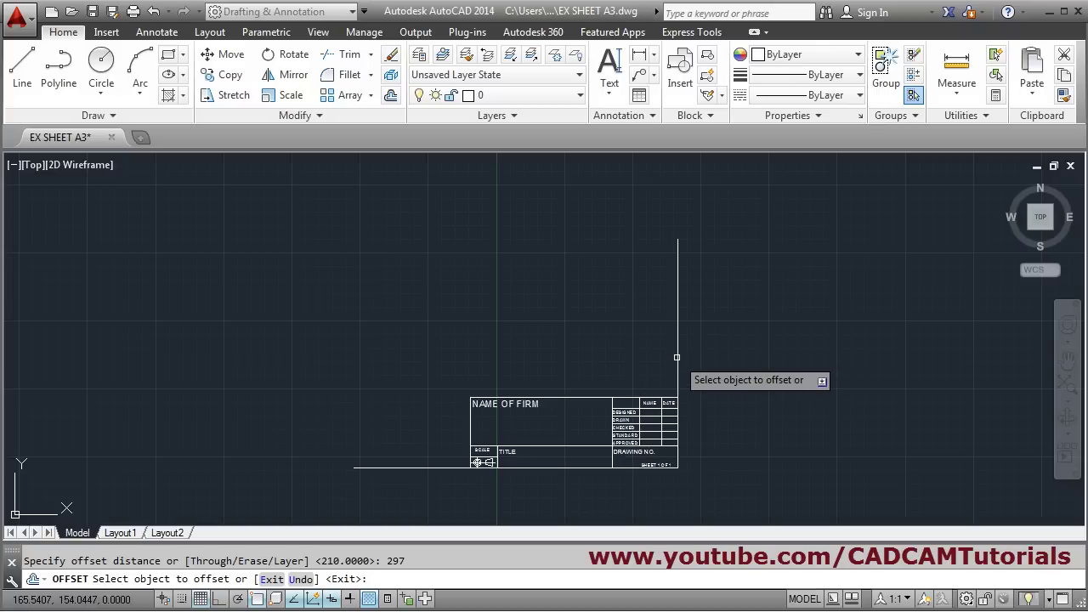
click(423, 467)
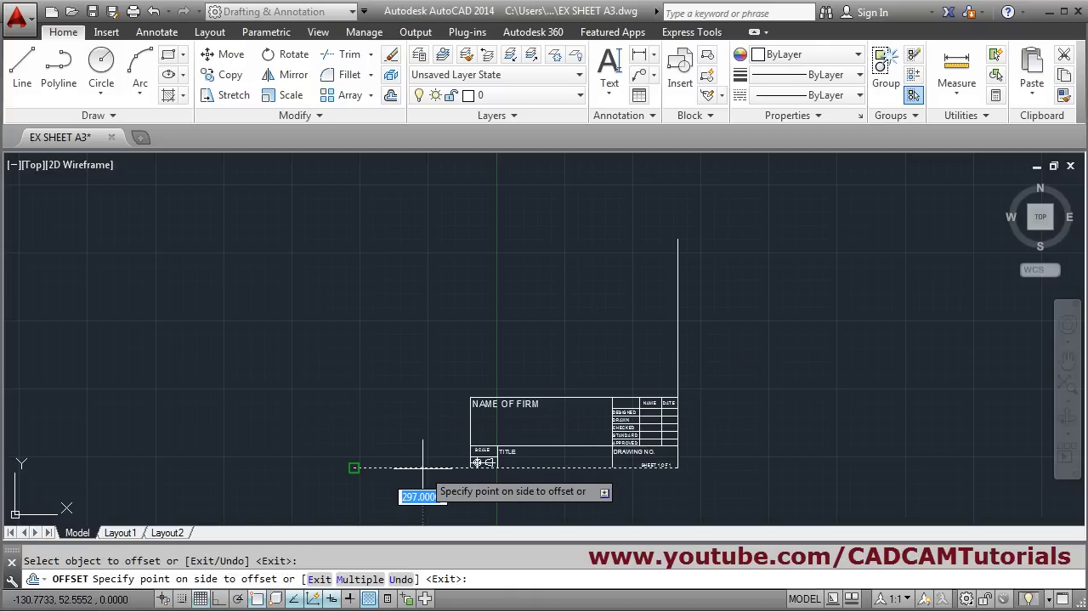
click(466, 287)
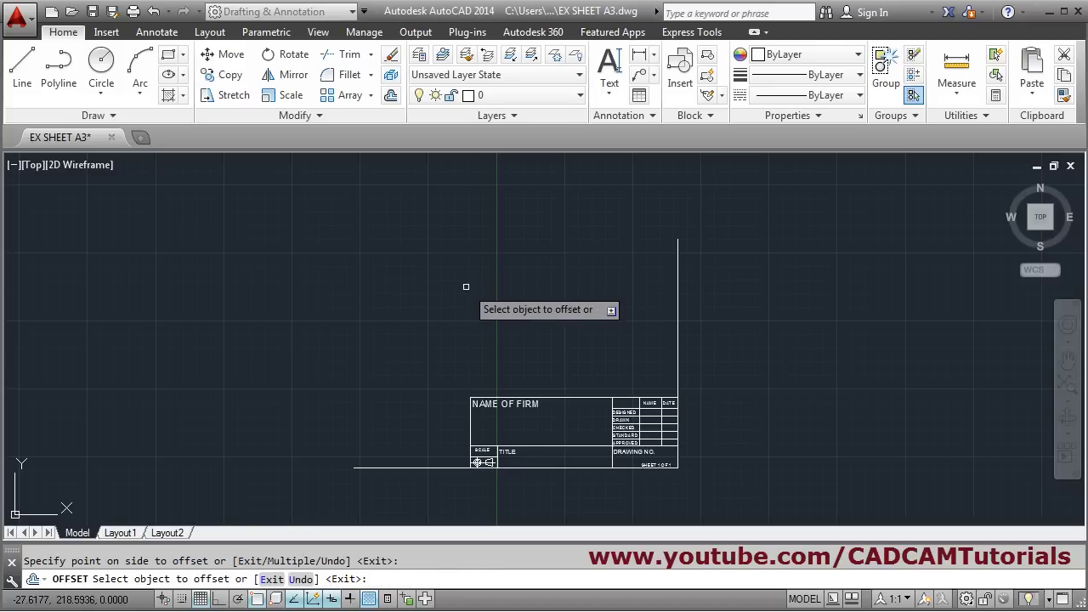
Offset the border's right vertical line 420 toward the left and end the Offset command
click(678, 333)
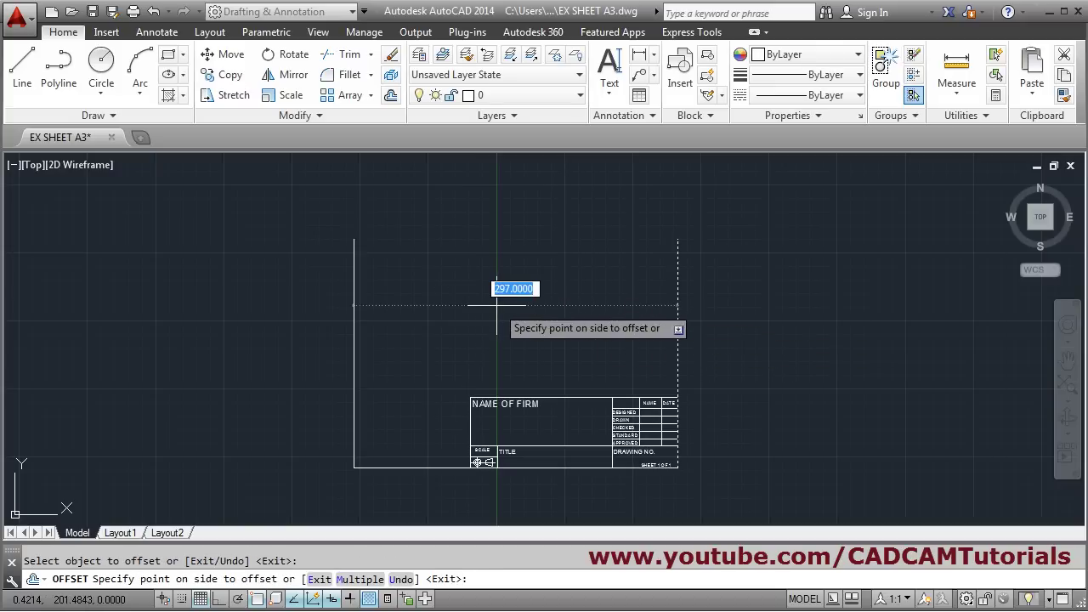
key(Return)
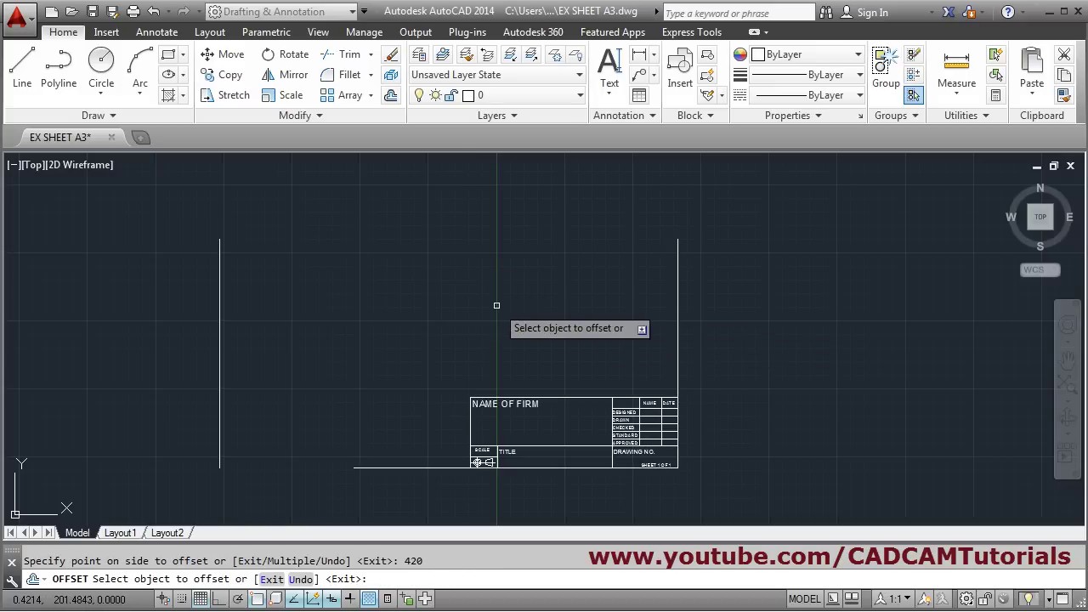
key(Return)
Close the A3 border's top-left, top-right and bottom-left corners with Fillet in Multiple mode
scroll(462, 327, down, 2)
click(351, 75)
text(m)
key(Return)
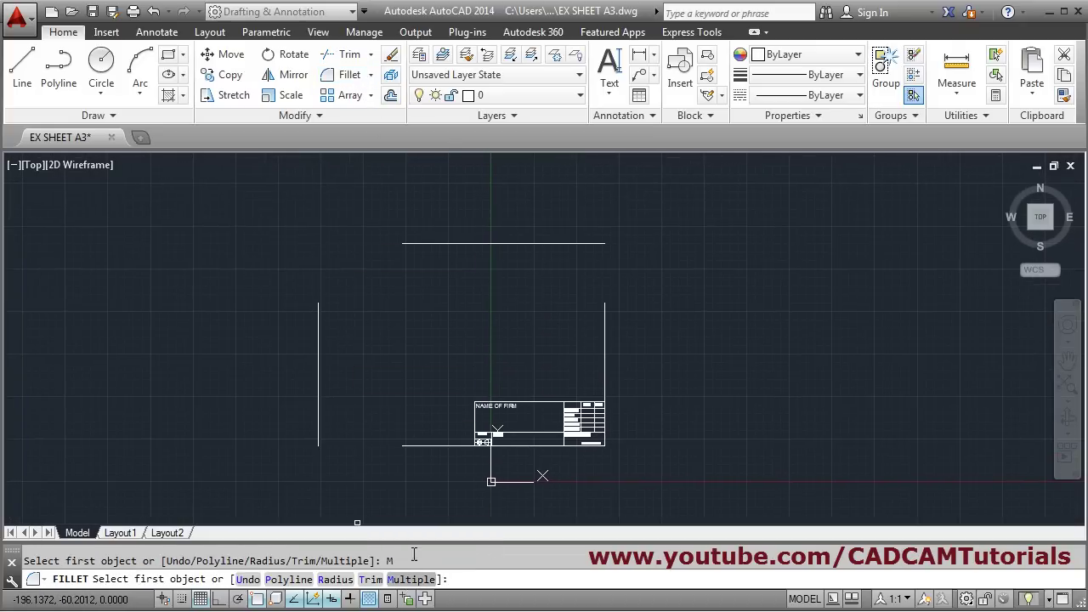
click(318, 317)
click(476, 245)
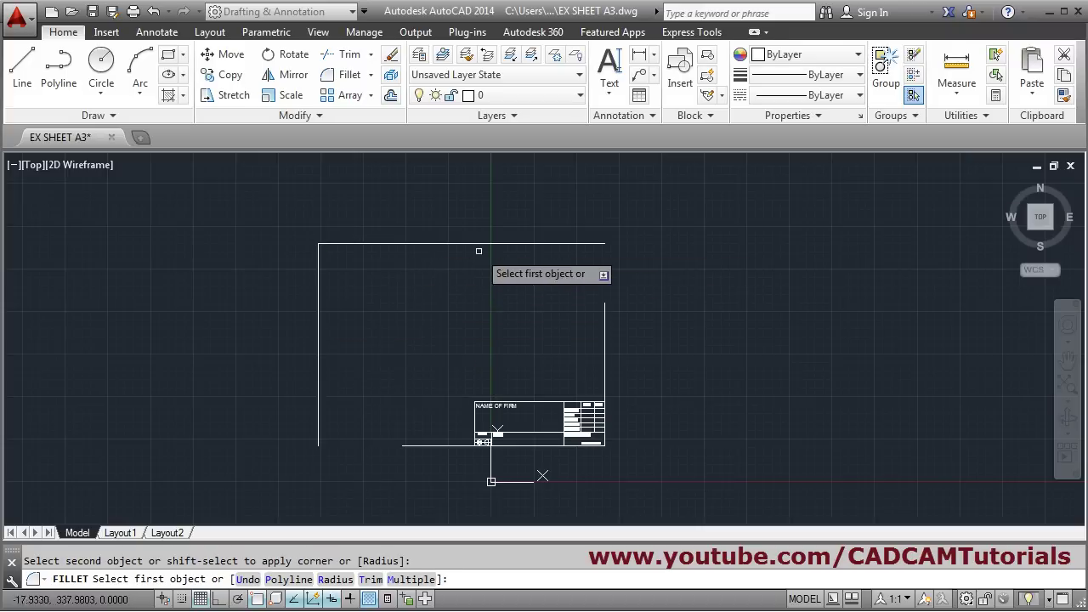
click(587, 245)
click(604, 313)
click(428, 446)
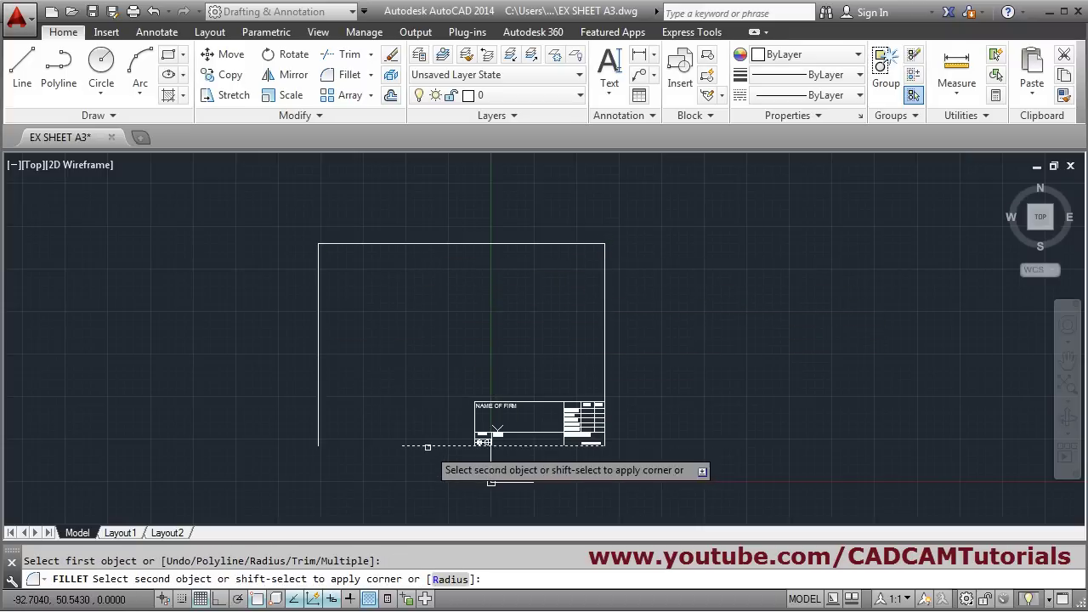
click(319, 437)
key(Return)
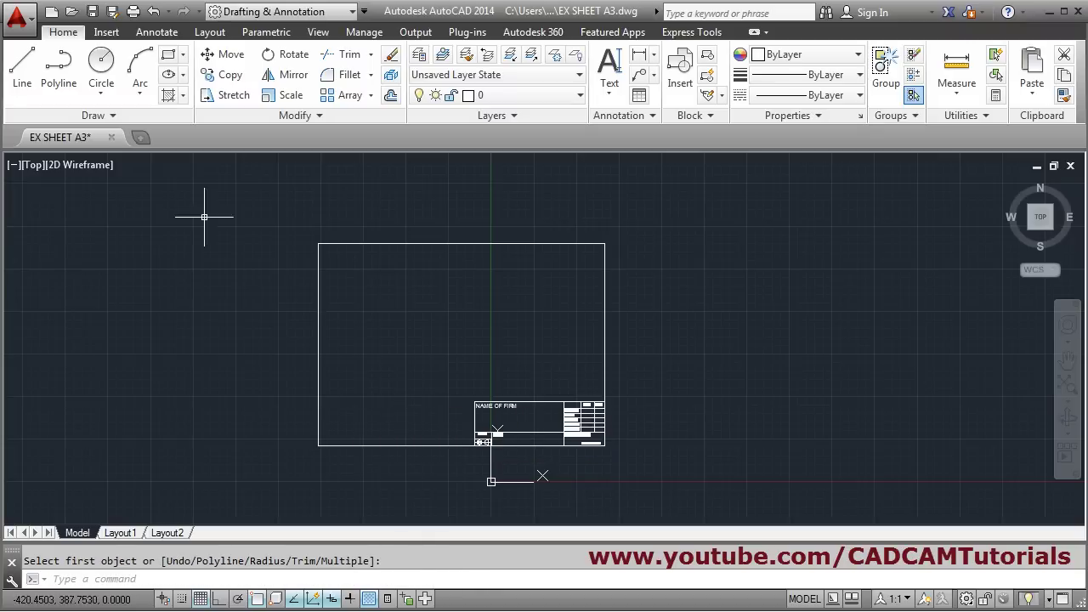
Save the A3 sheet drawing and check the Sheet Sizes table in the reference document
click(97, 14)
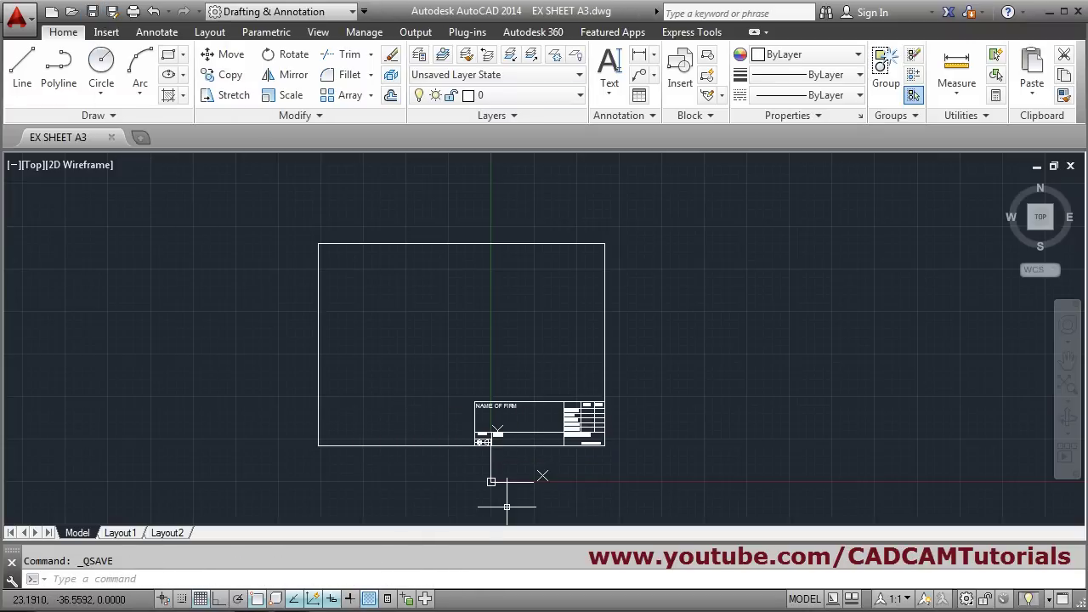
key(alt+Tab)
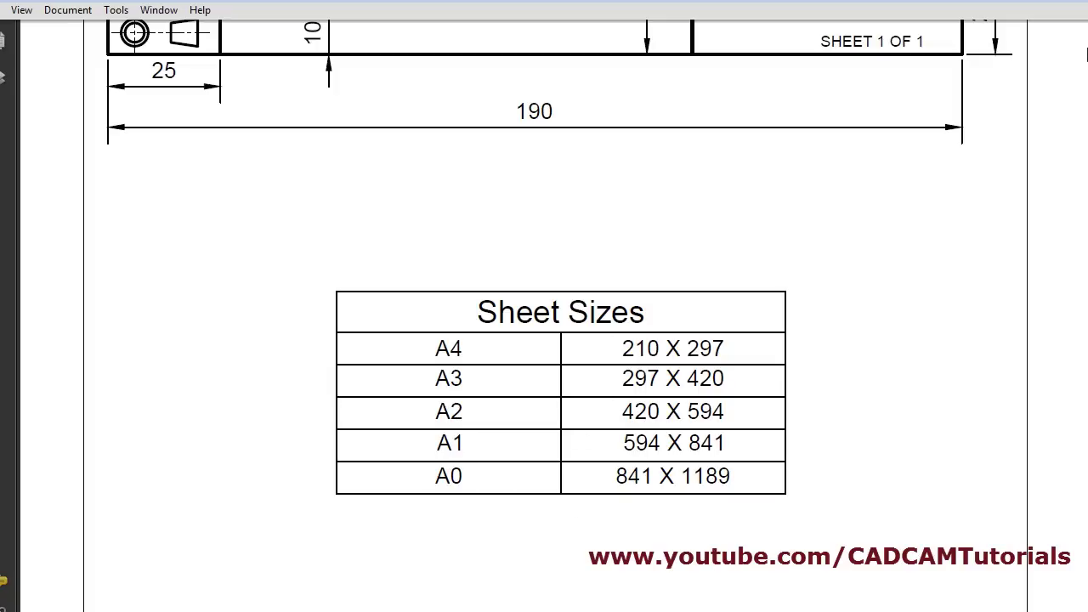
key(alt+Tab)
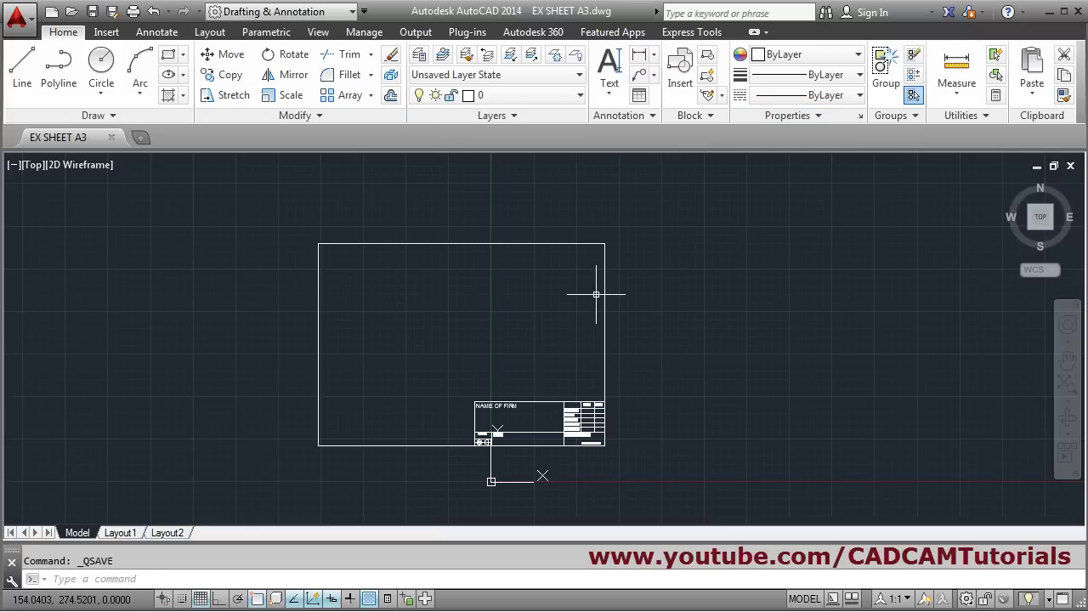
Zoom to the drawing extents and close EX SHEET A3, saving its changes
middle_click(497, 429)
middle_click(498, 430)
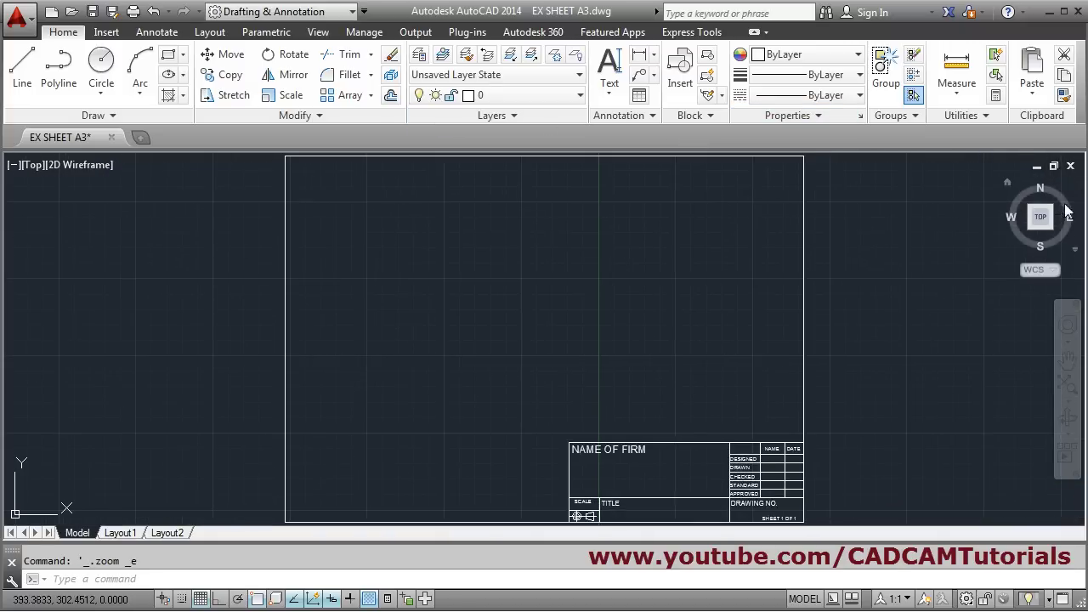
click(112, 138)
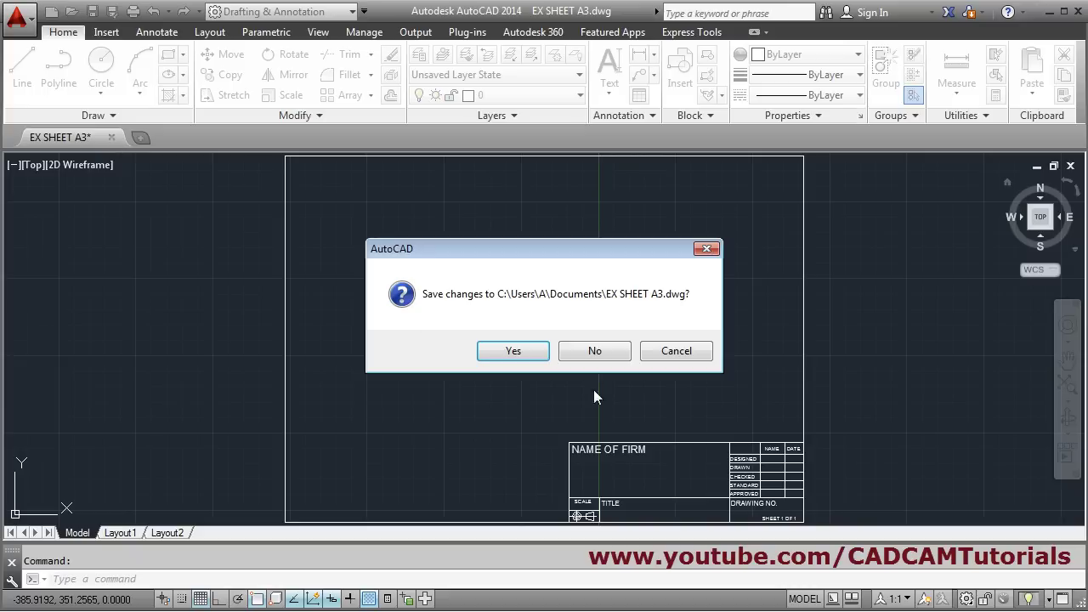
click(511, 351)
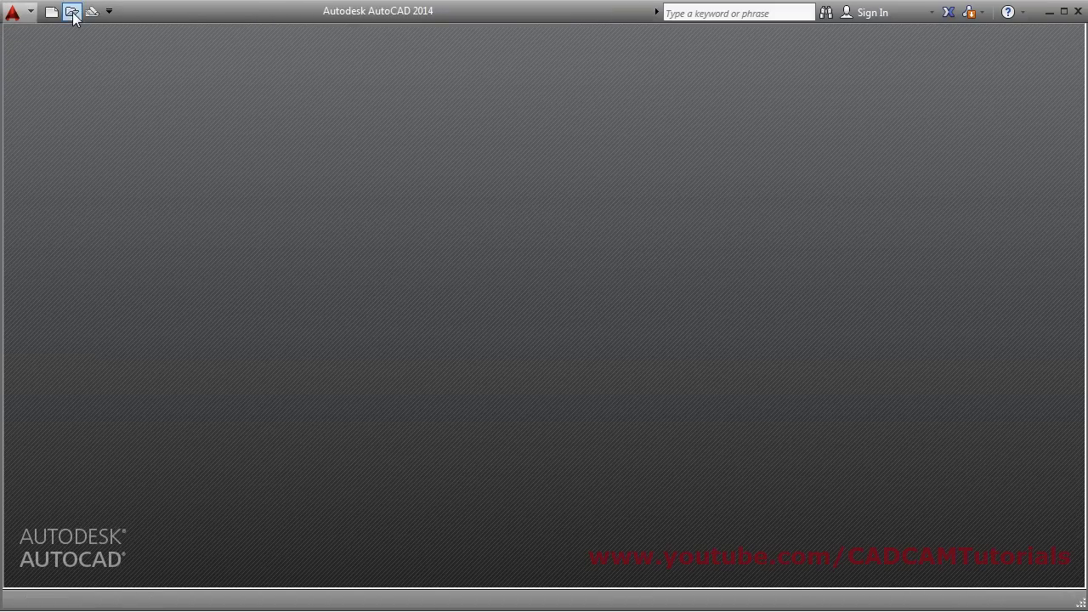
Open the drawing Ex10 from the Documents folder
click(72, 11)
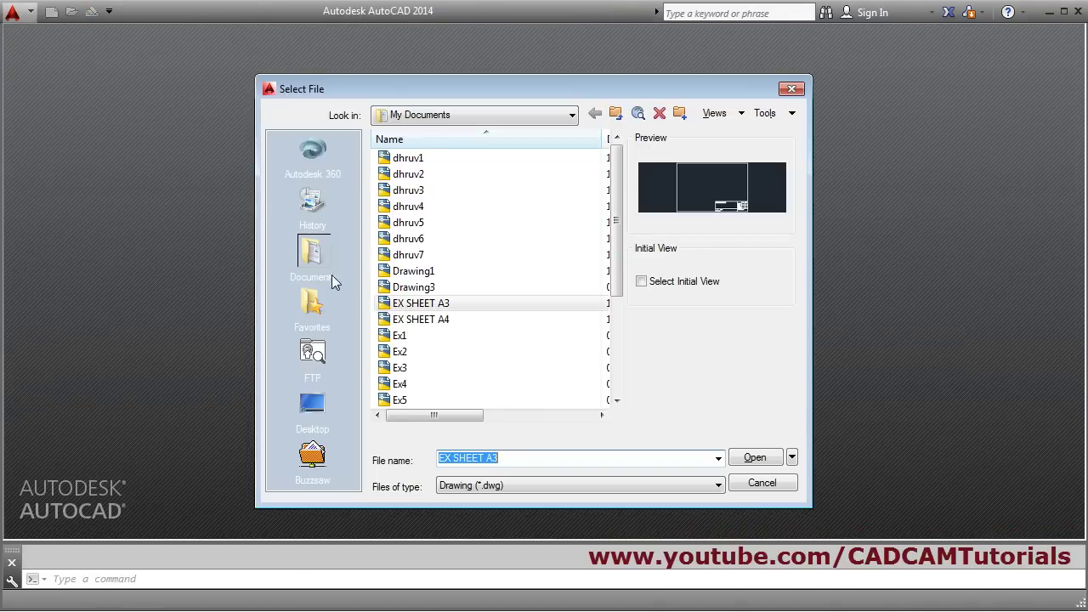
click(410, 401)
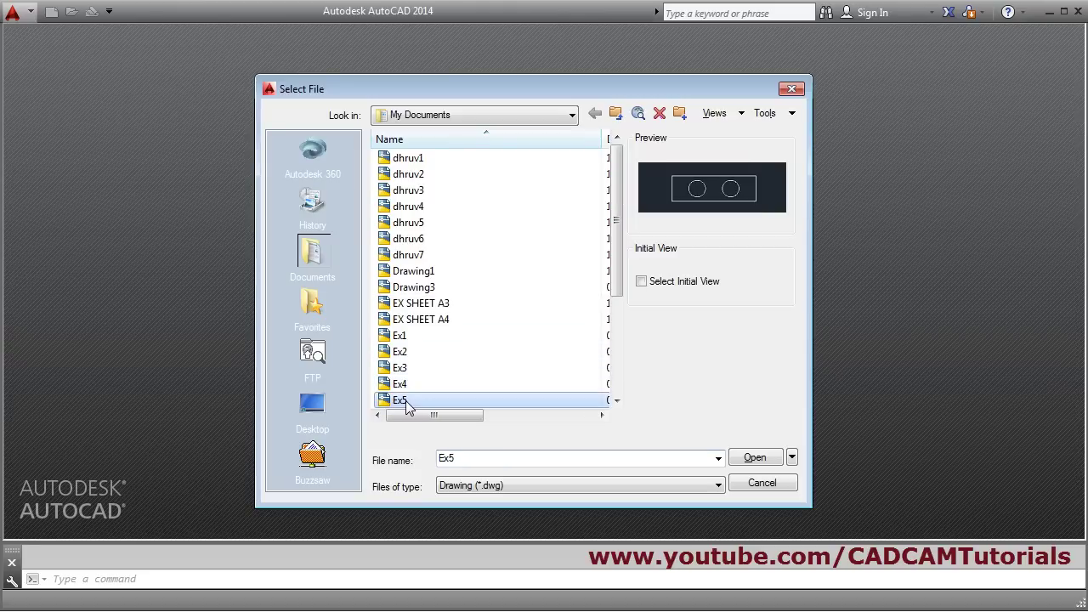
drag(619, 280, 623, 345)
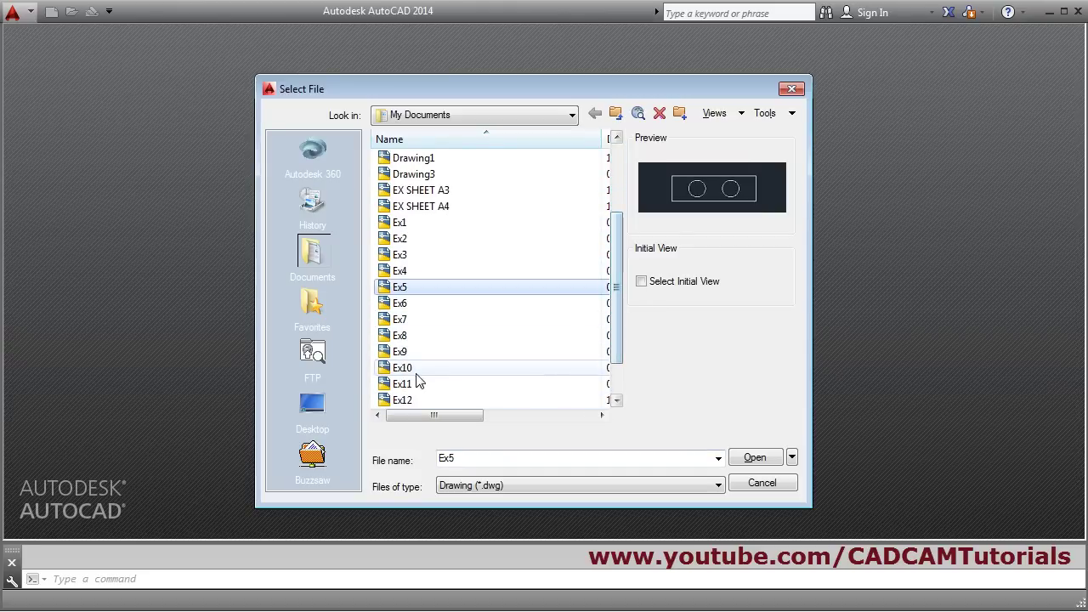
click(409, 369)
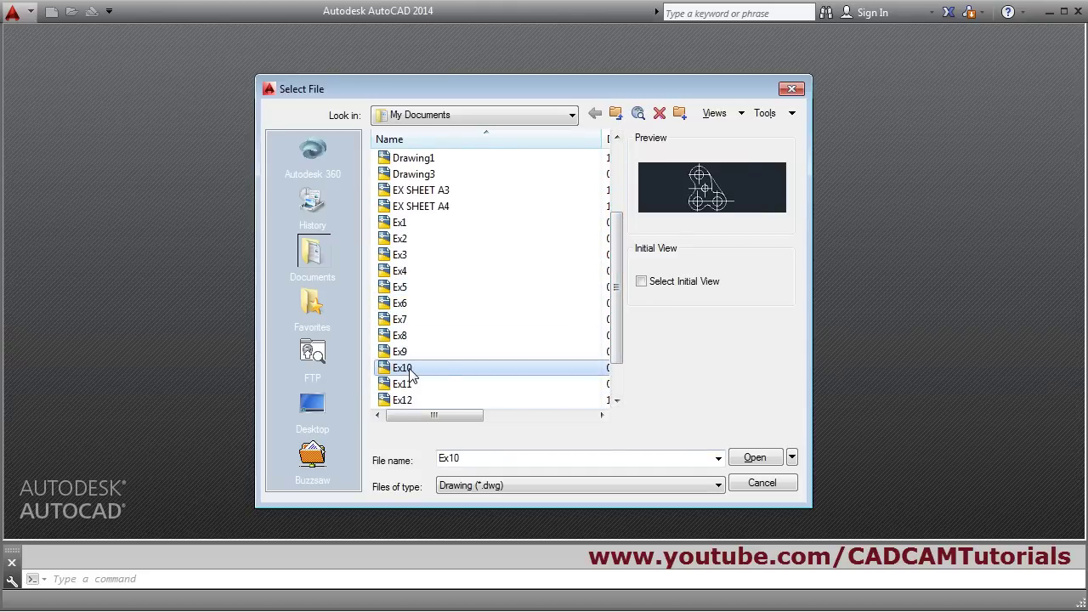
click(766, 460)
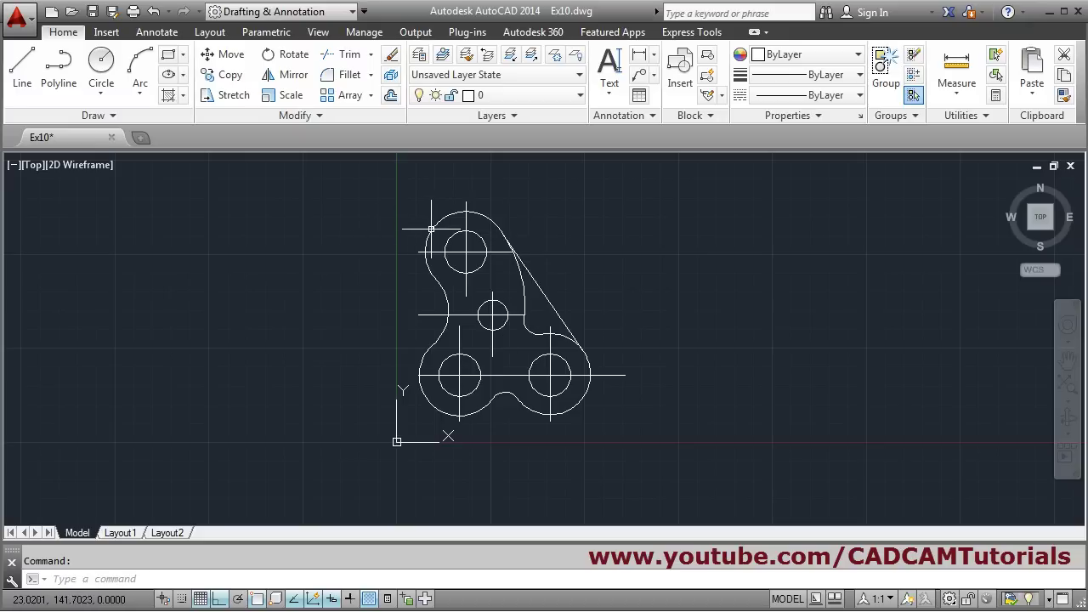
Insert EX SHEET A3 as a block at uniform scale 1, placed so its border surrounds the part, and zoom to extents
click(682, 80)
click(593, 208)
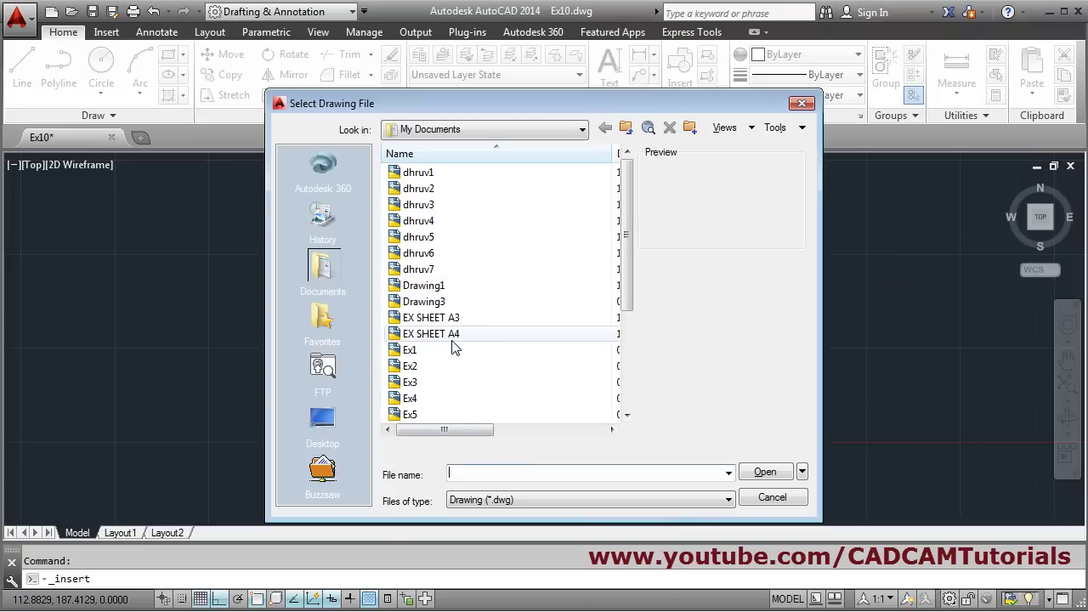
click(452, 320)
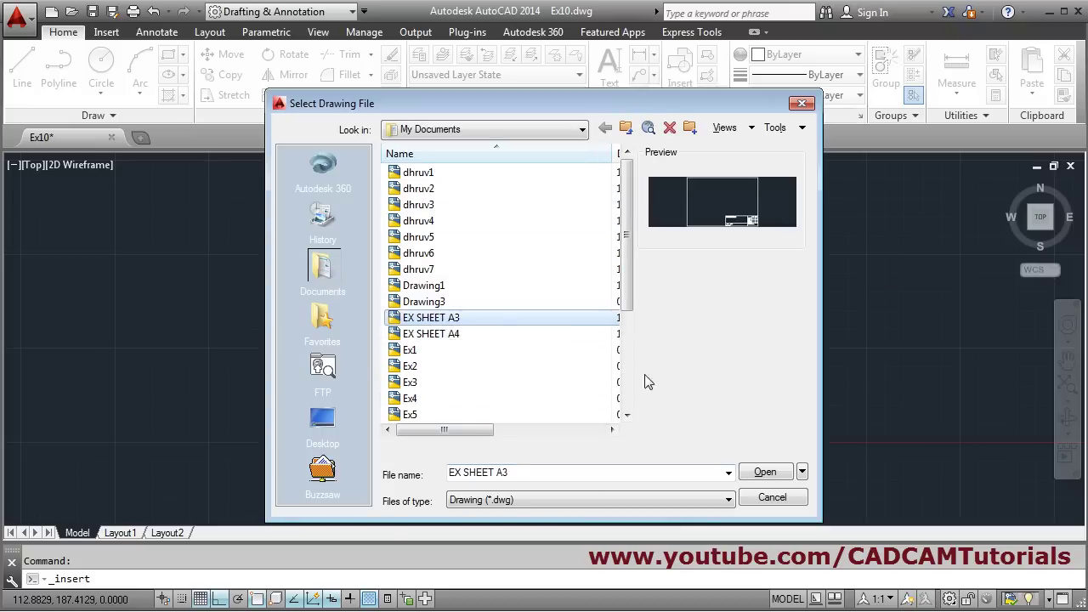
click(766, 476)
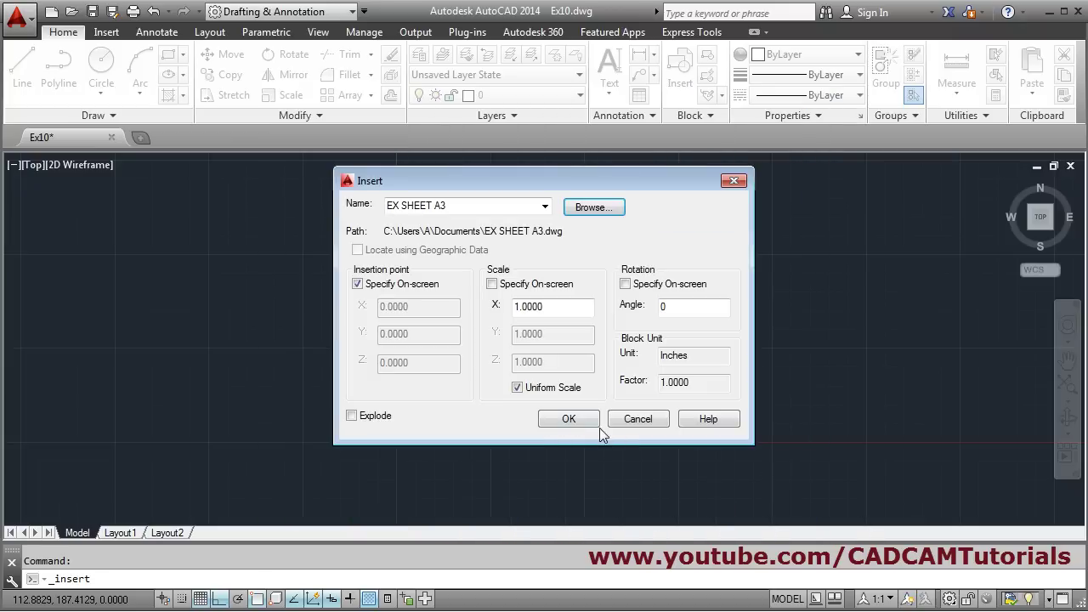
click(568, 419)
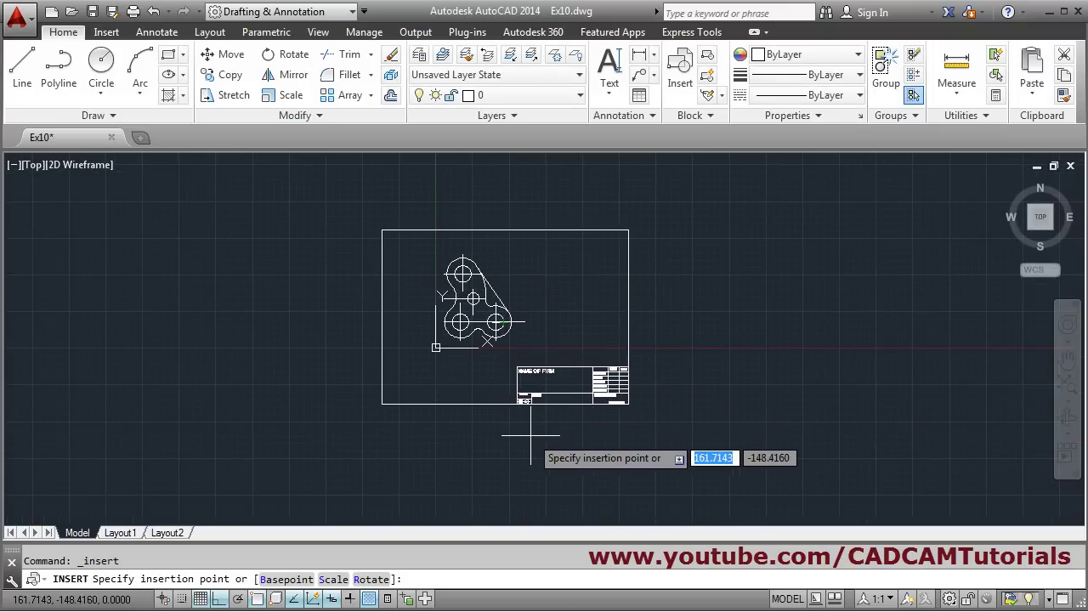
click(530, 437)
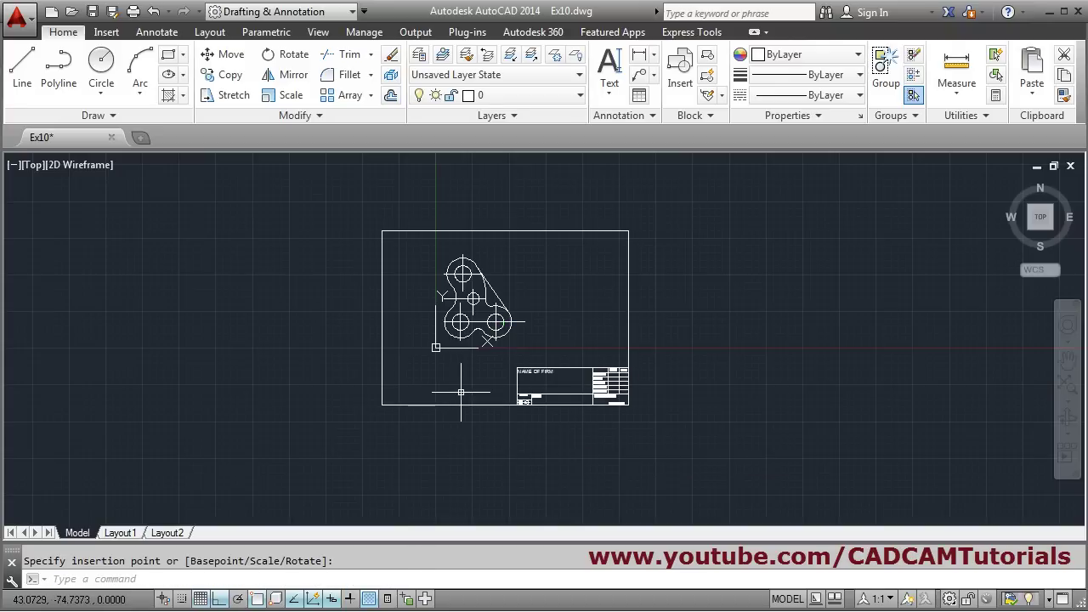
scroll(472, 298, up, 2)
middle_click(517, 444)
middle_click(517, 444)
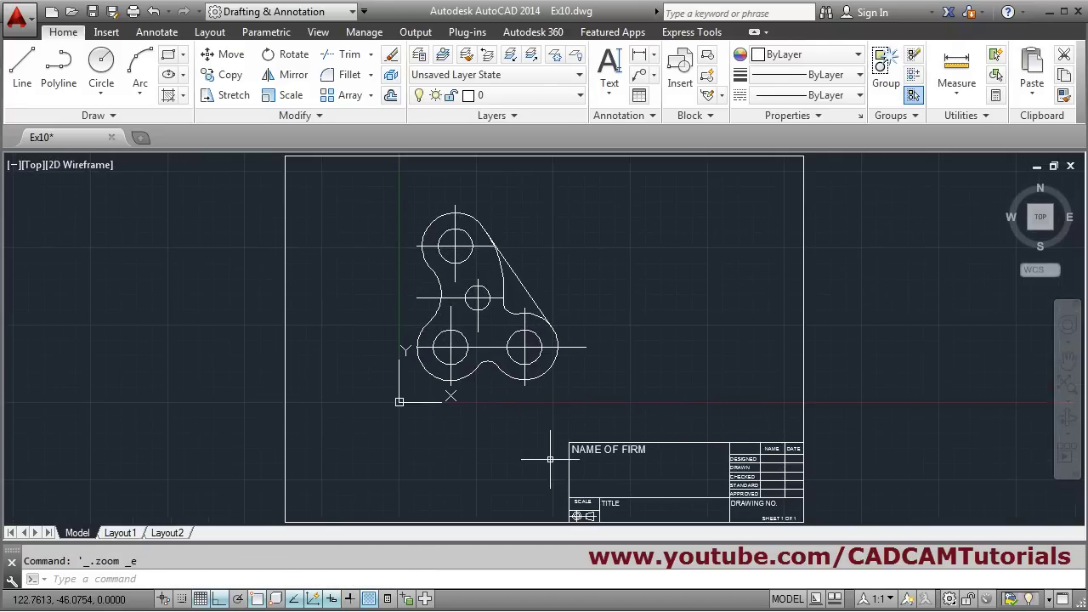
Scale the inserted sheet block by a factor of 2 about its bottom-left corner, with Ortho turned off
scroll(563, 384, down, 2)
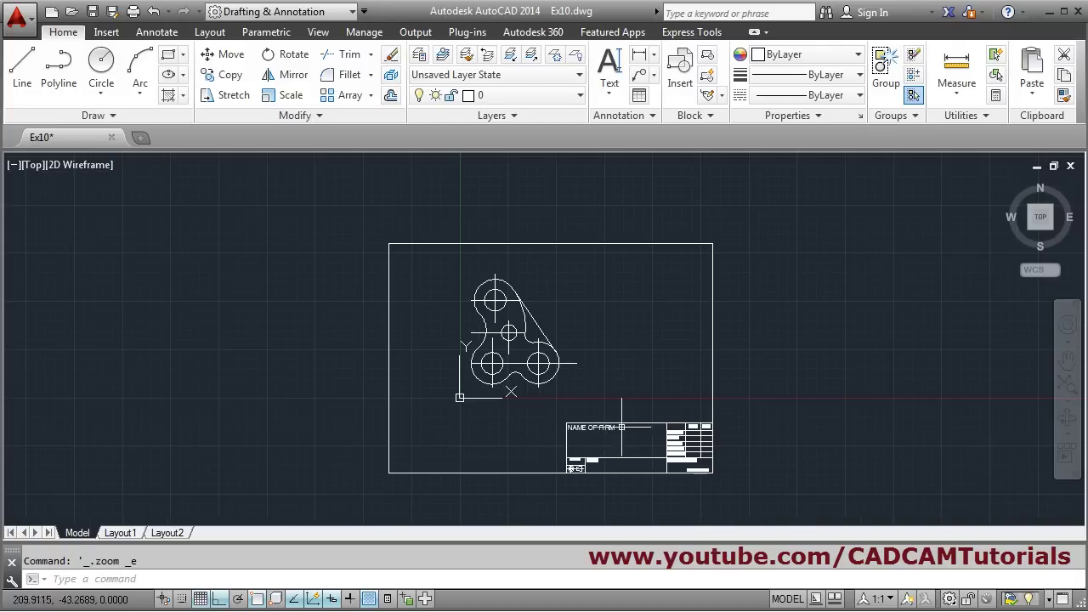
click(286, 98)
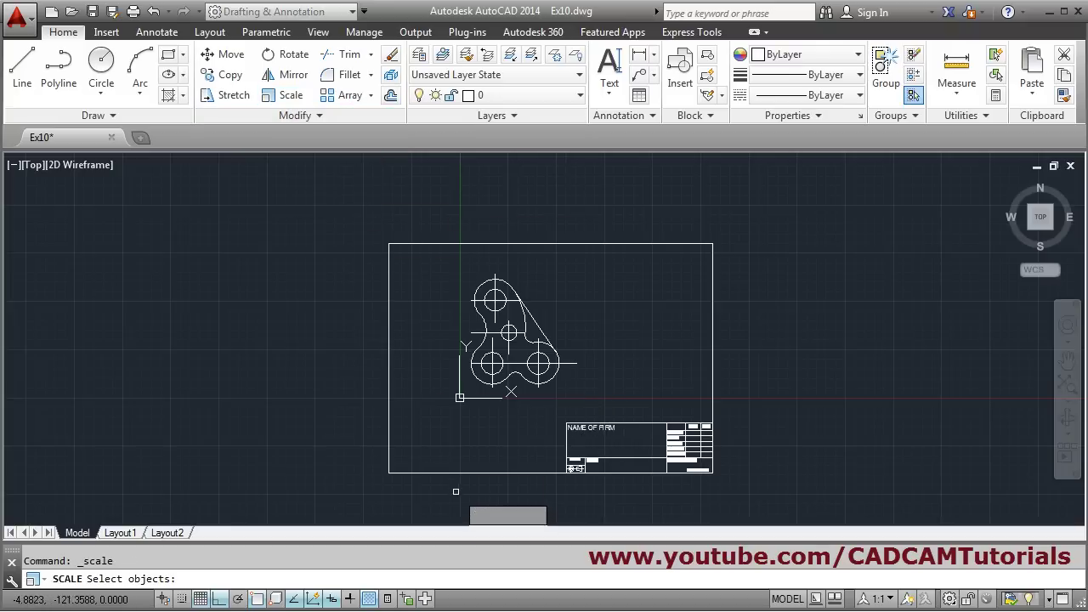
click(453, 474)
key(Return)
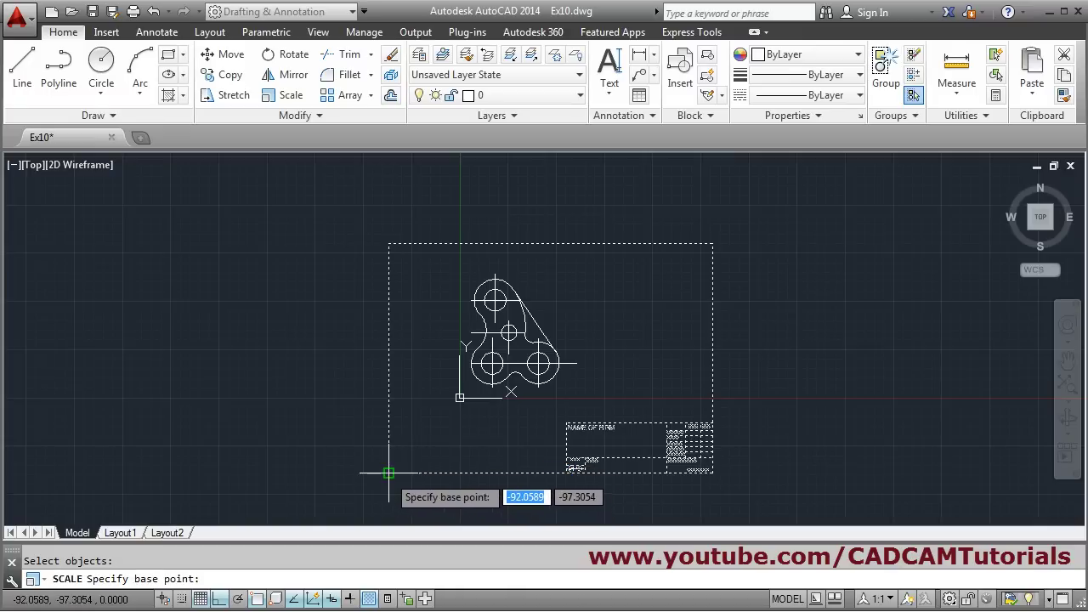
click(388, 474)
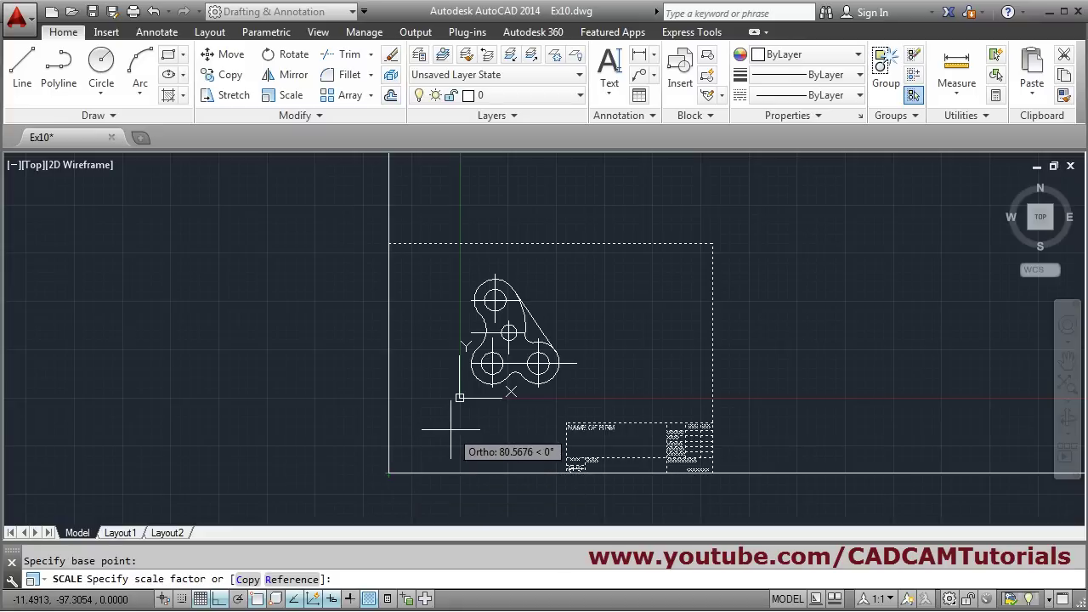
key(F8)
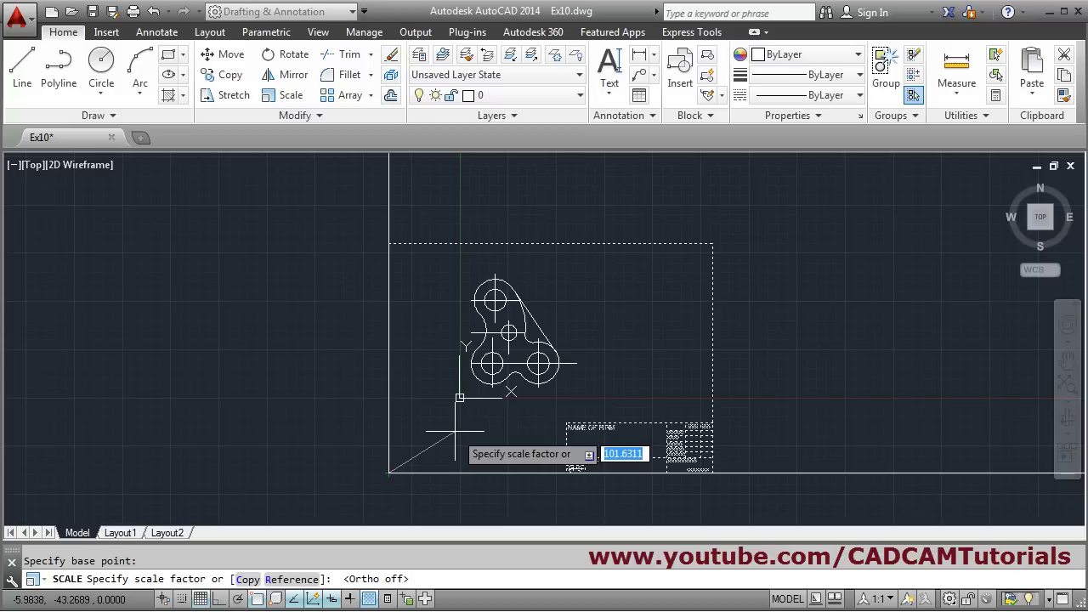
text(2)
key(Return)
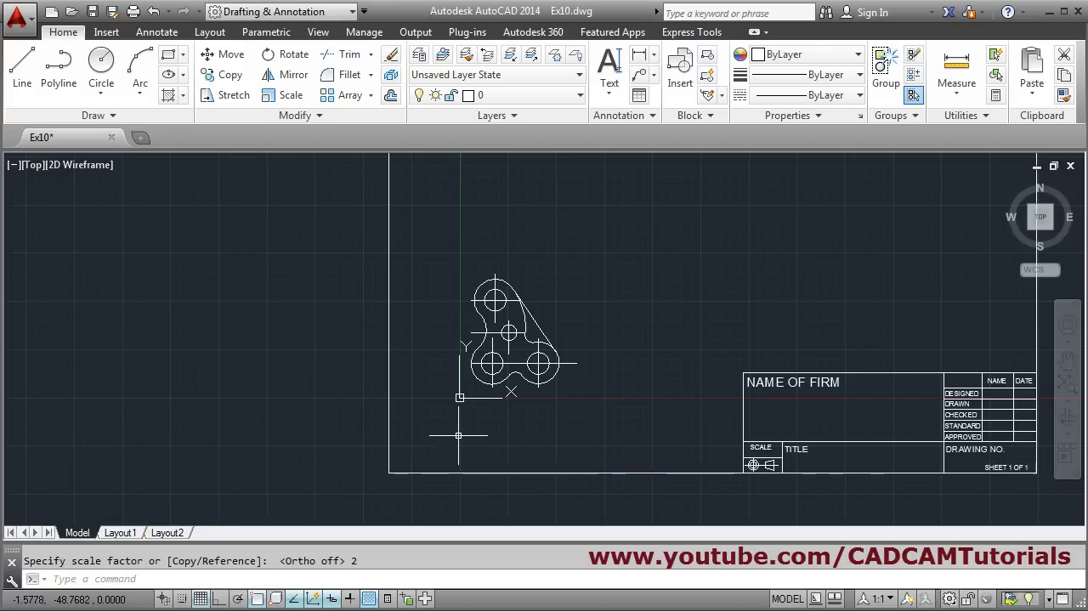
Scale the A3 sheet block by a factor of 0.5 about its bottom-left corner and zoom to extents
scroll(476, 425, down, 3)
mouse_move(586, 438)
middle_down()
mouse_move(582, 408)
mouse_move(578, 418)
middle_up()
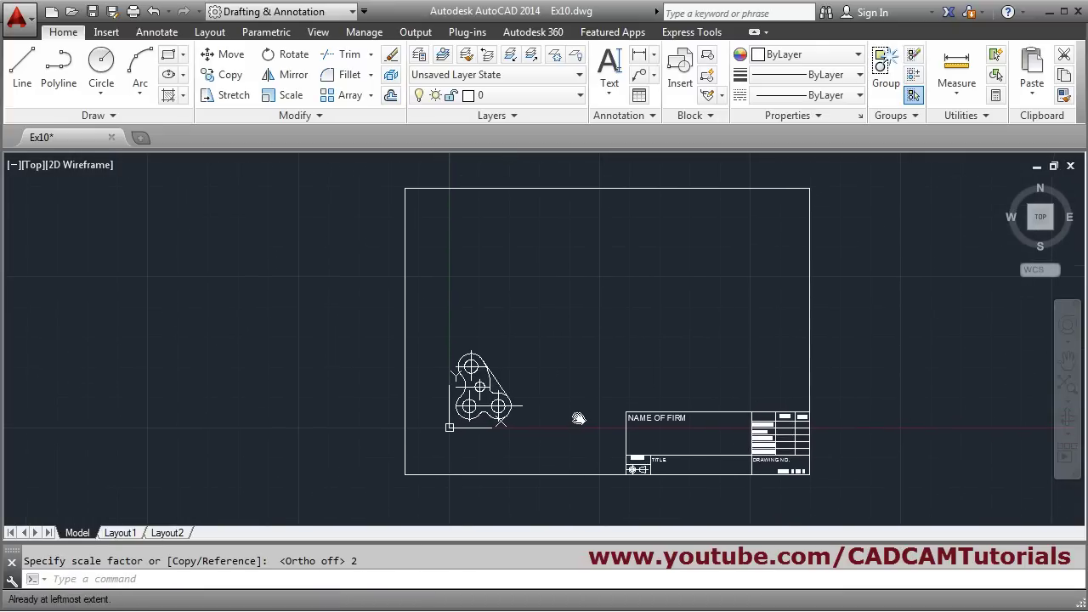
click(287, 95)
click(404, 241)
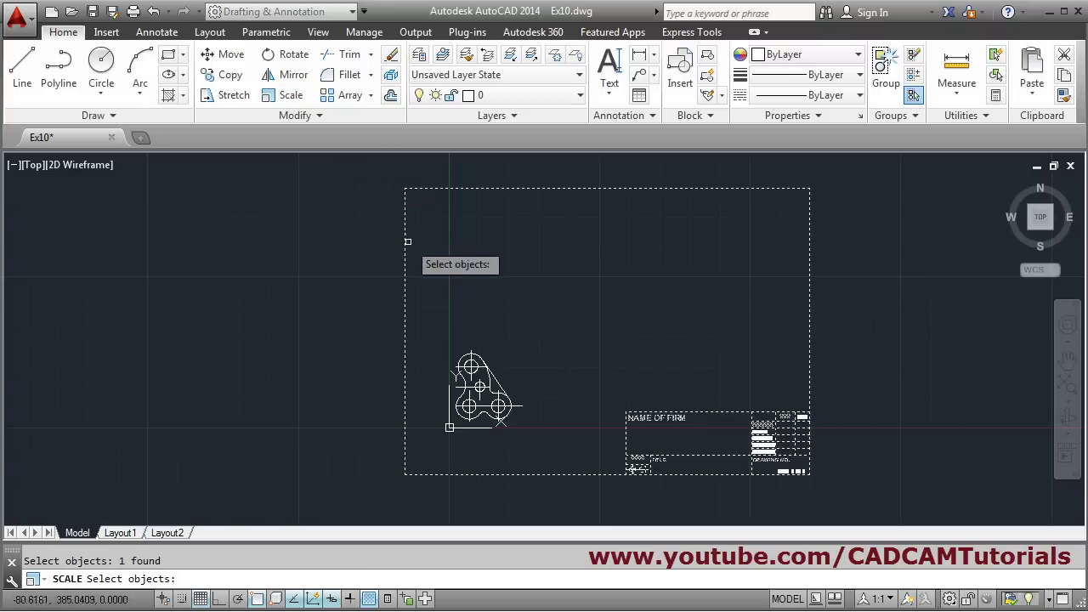
key(Return)
click(405, 475)
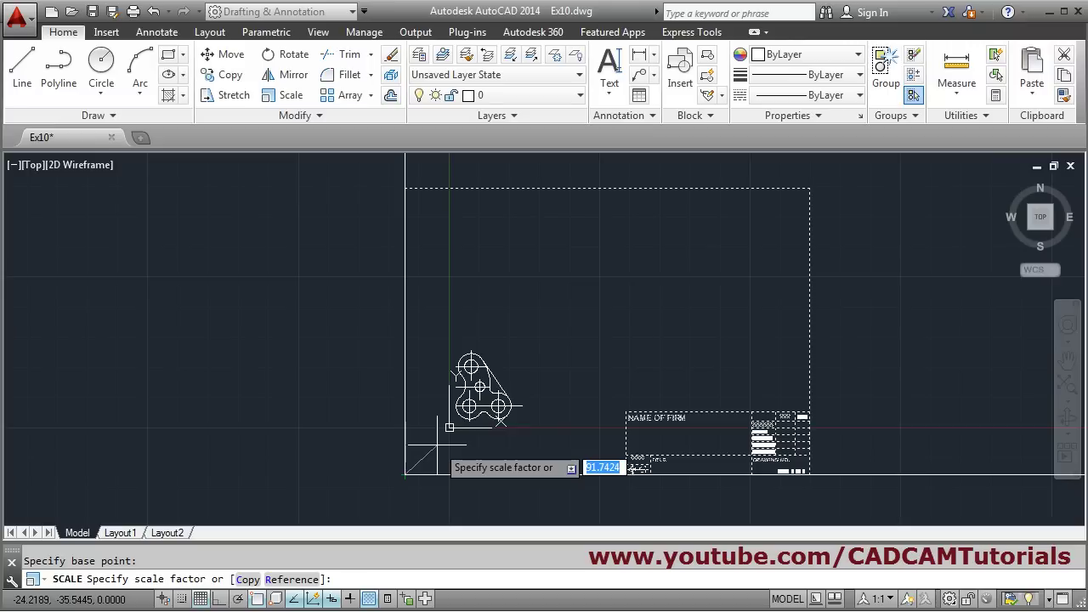
text(.)
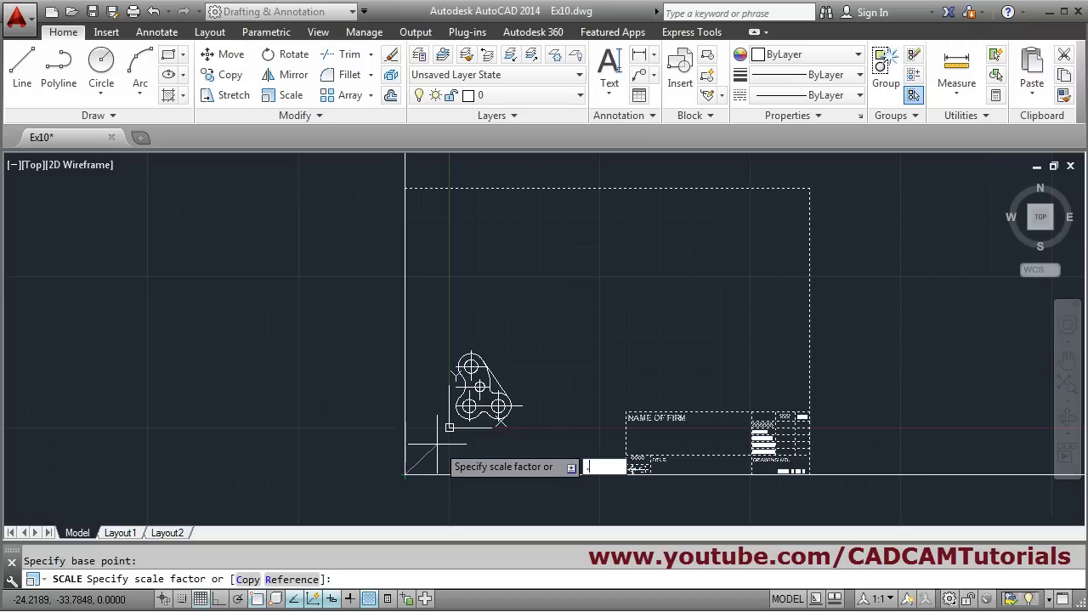
text(5)
key(Return)
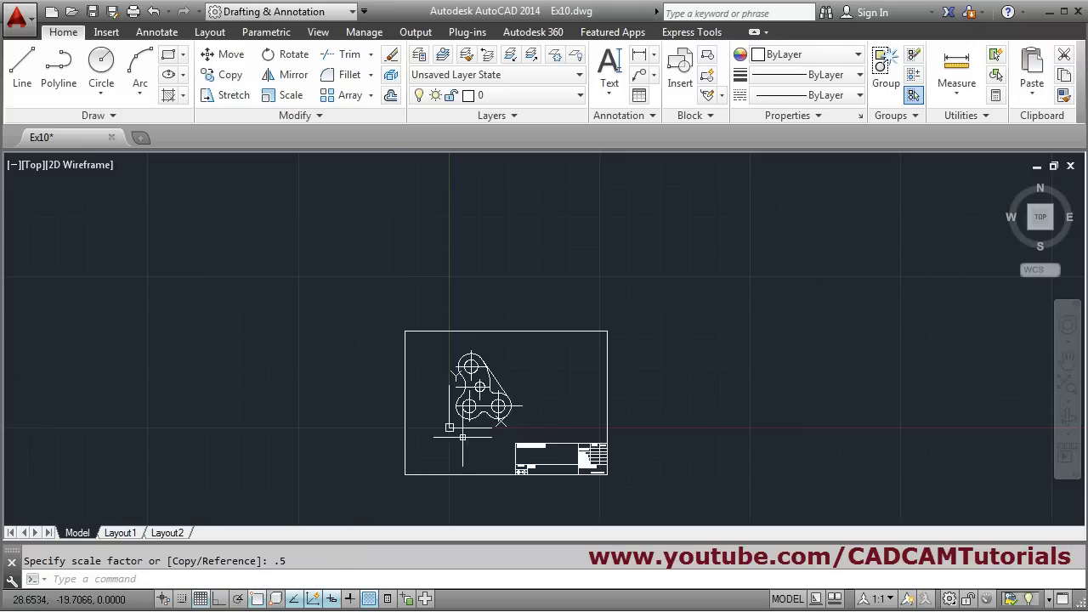
middle_click(437, 443)
middle_click(437, 444)
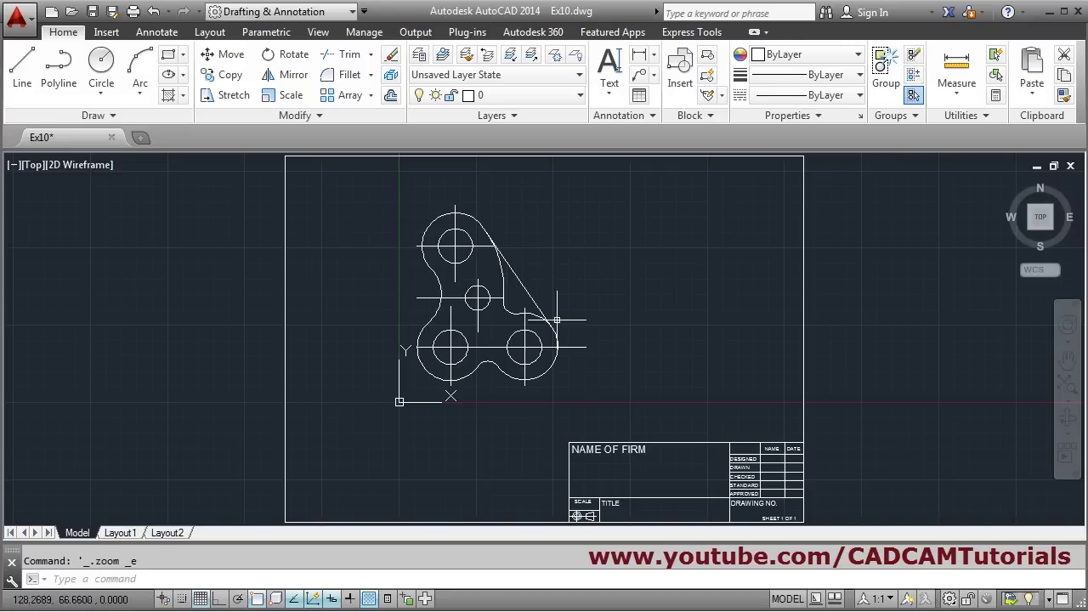
Insert the drawing Ex3 as a block at uniform scale 1 in the empty upper-right area of the sheet
middle_drag(635, 340, 666, 344)
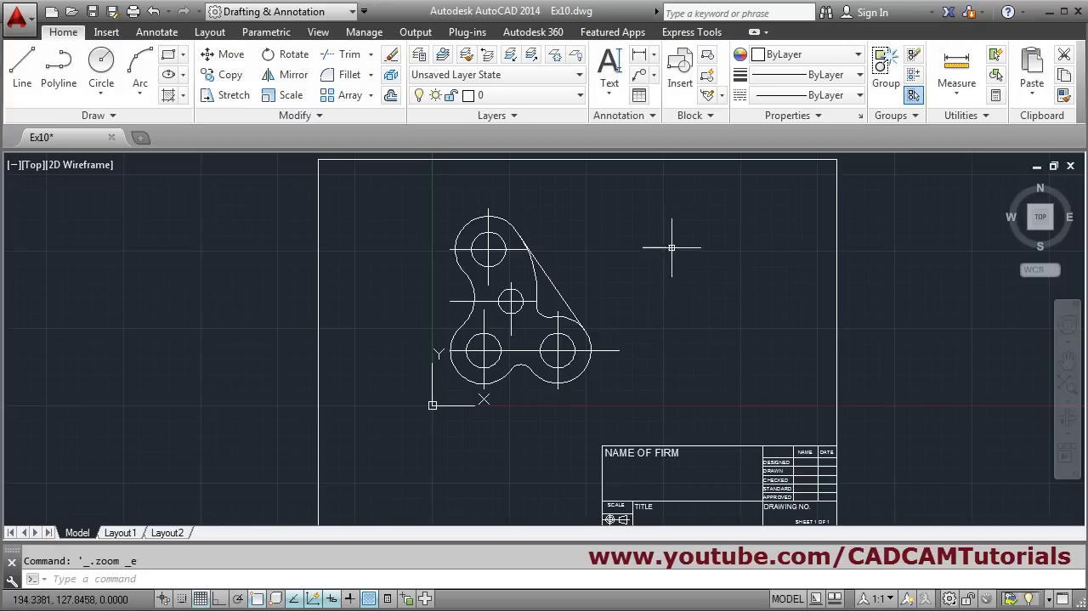
click(683, 72)
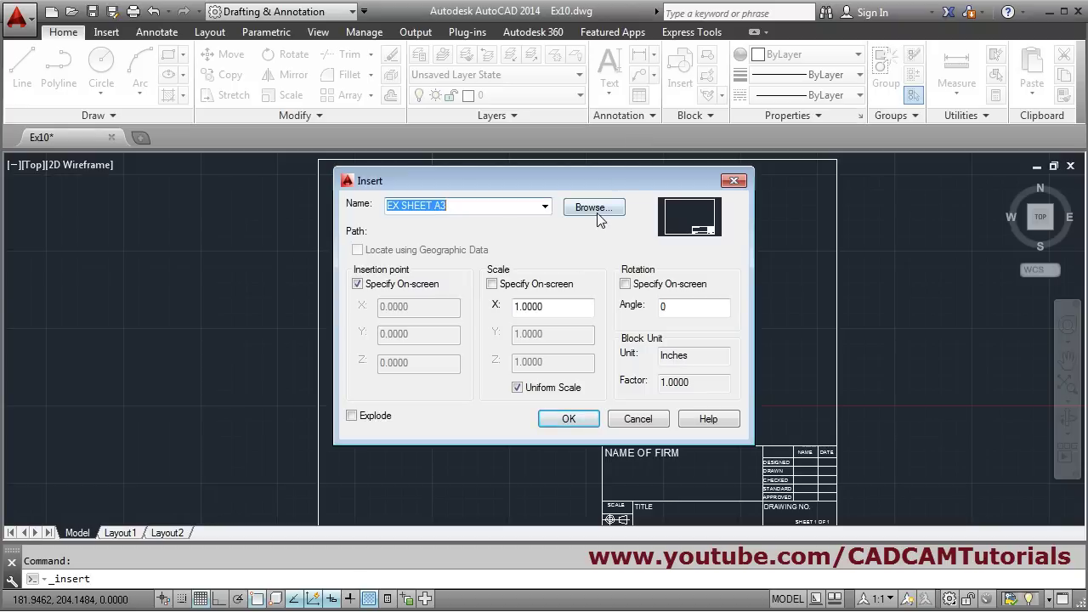
click(594, 207)
click(464, 384)
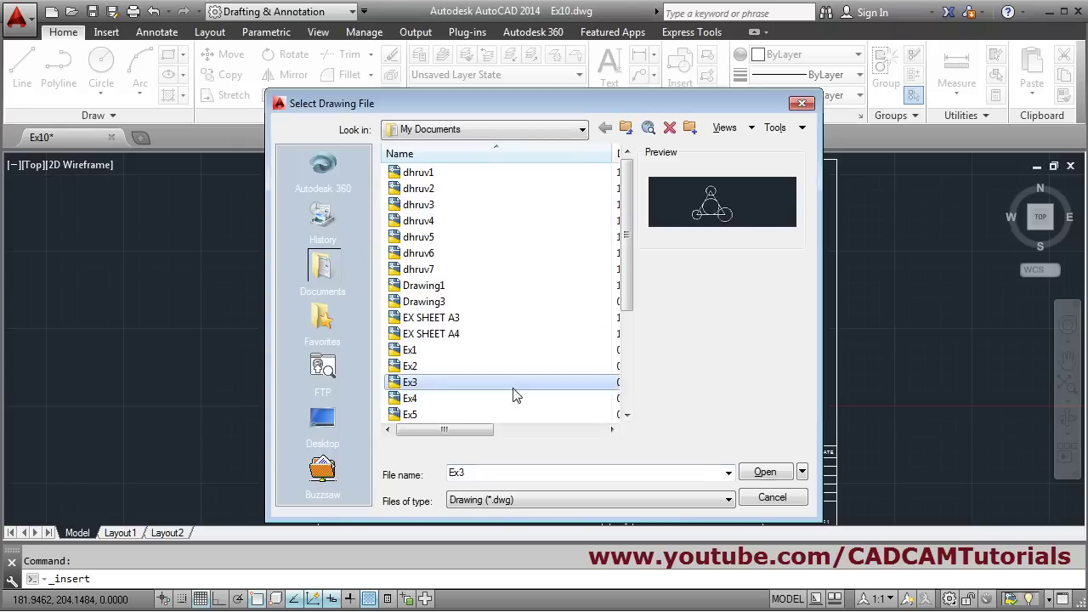
click(765, 473)
click(569, 419)
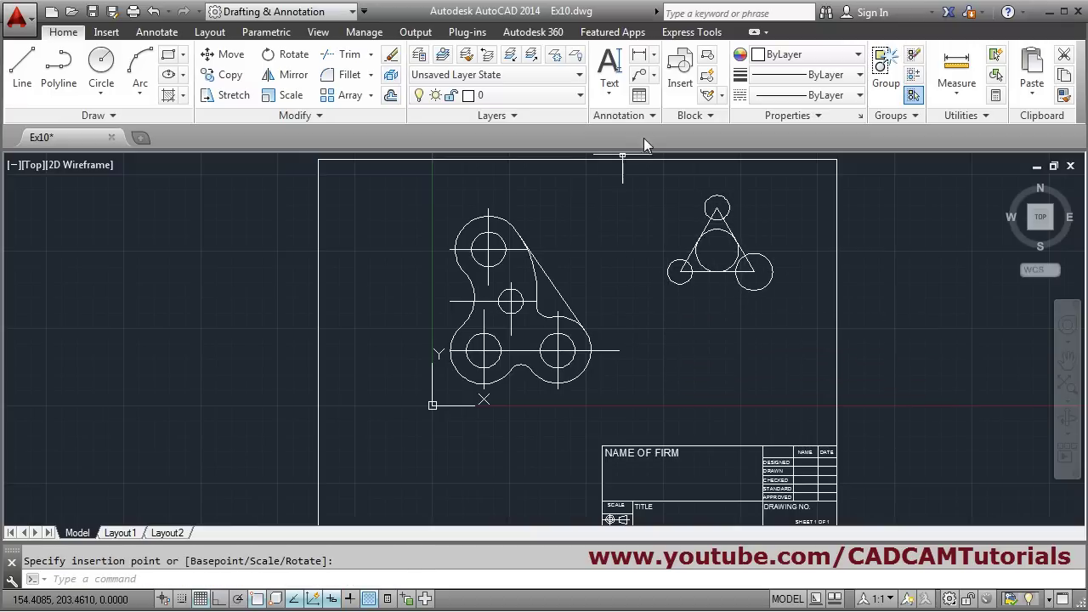
Insert the drawing Ex4 as a block at uniform scale 1 between the triangle figure and the title block
click(680, 80)
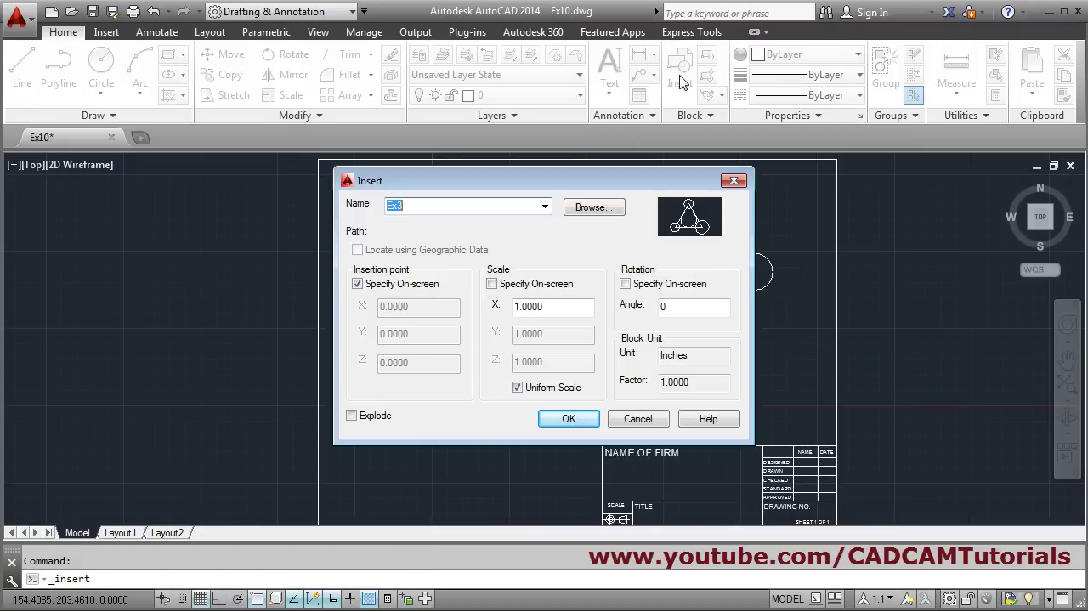
click(596, 213)
click(416, 403)
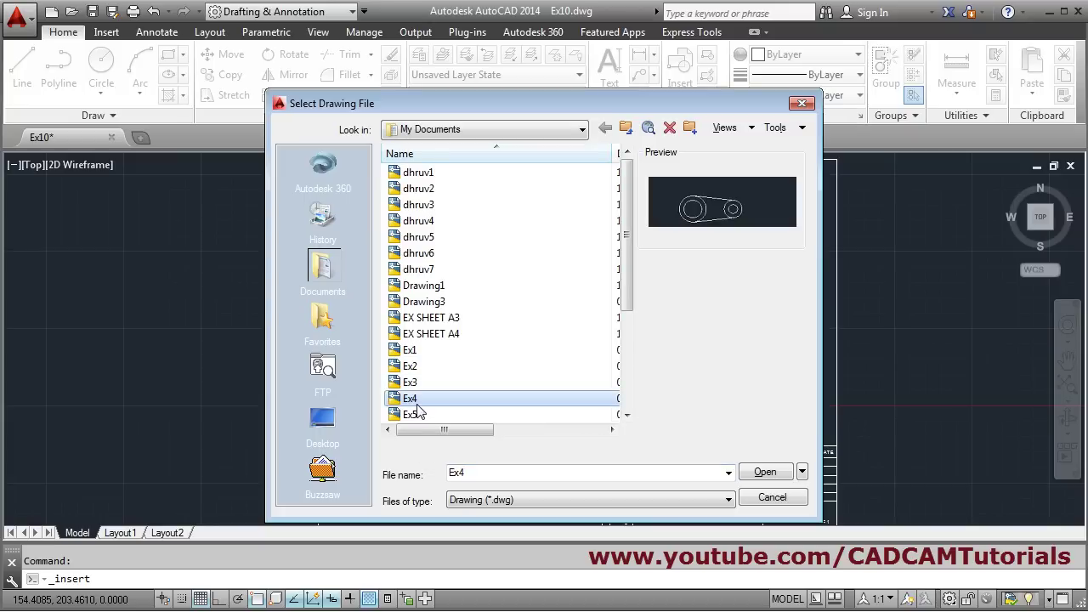
click(765, 472)
click(571, 419)
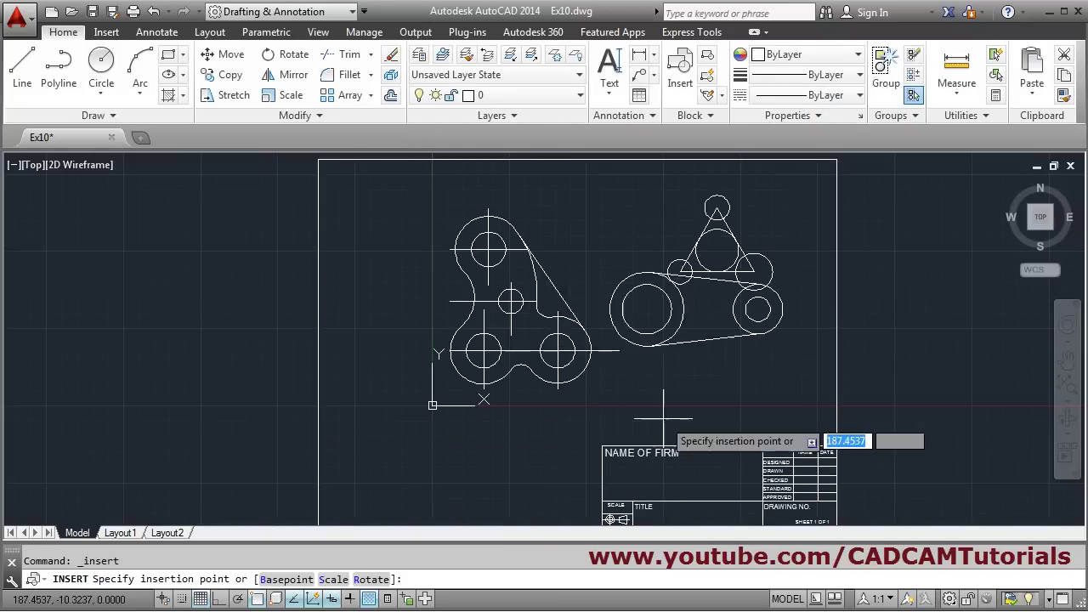
click(681, 475)
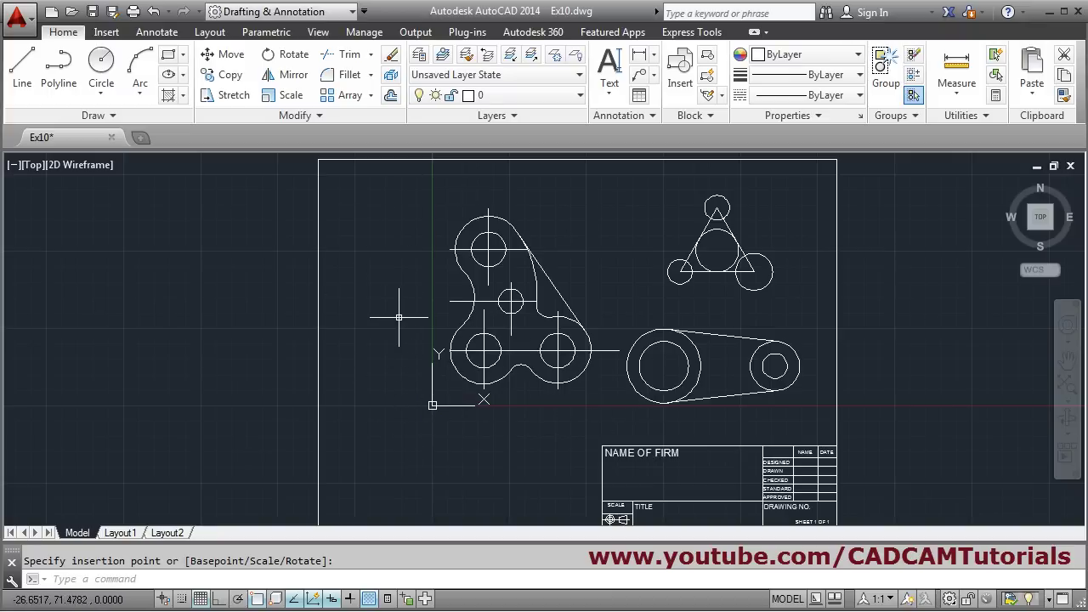
Set the UCS icon to Noorigin with the UCSICON command
text(ucsi)
key(Return)
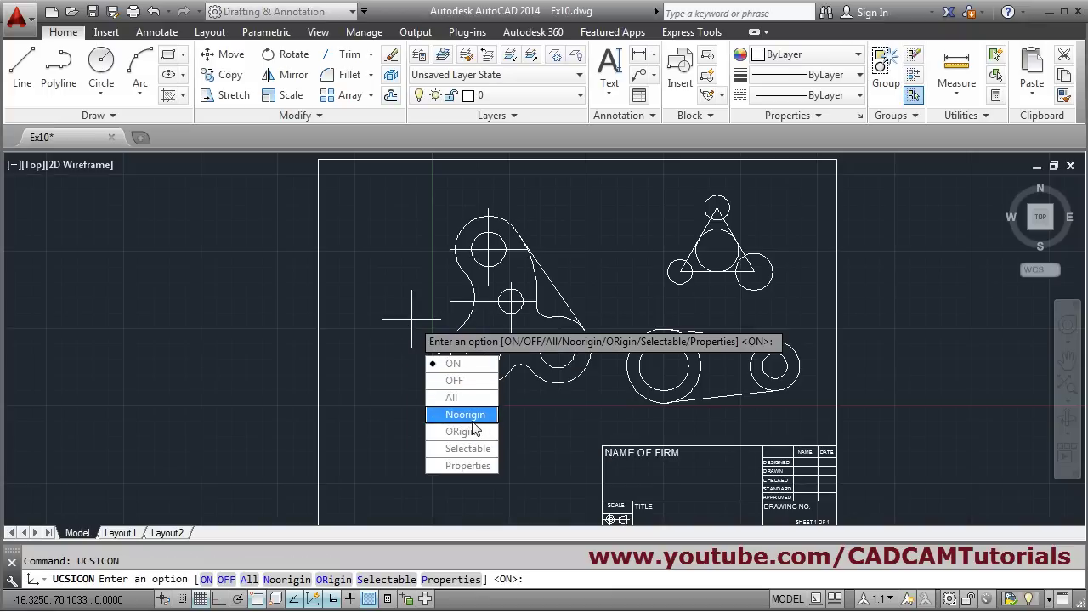
click(466, 416)
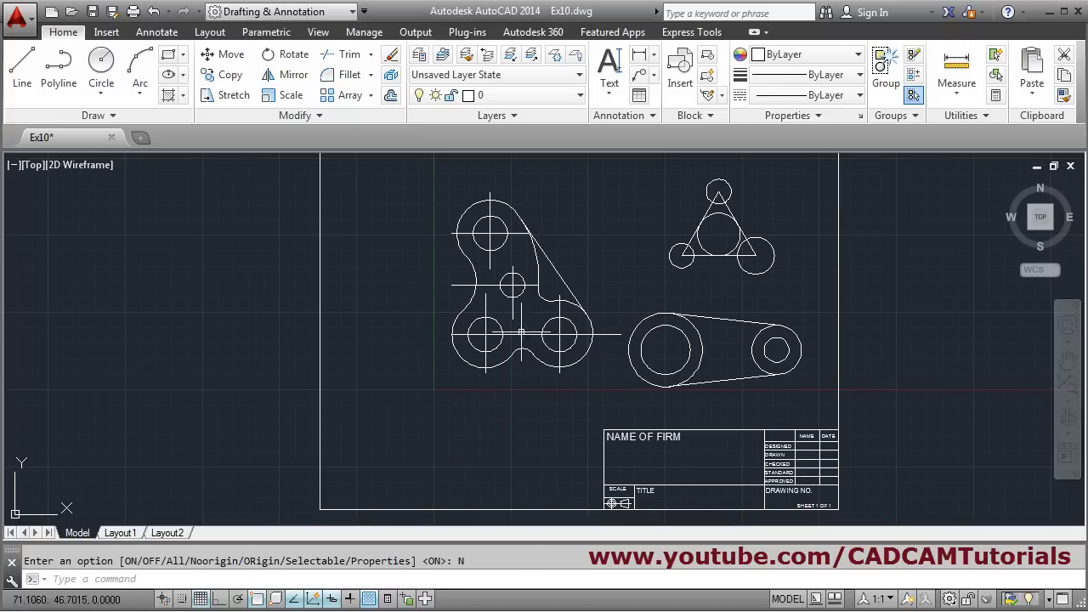
Move the whole three-lobed part with its centerlines left, toward the sheet's left border
middle_drag(603, 326, 596, 353)
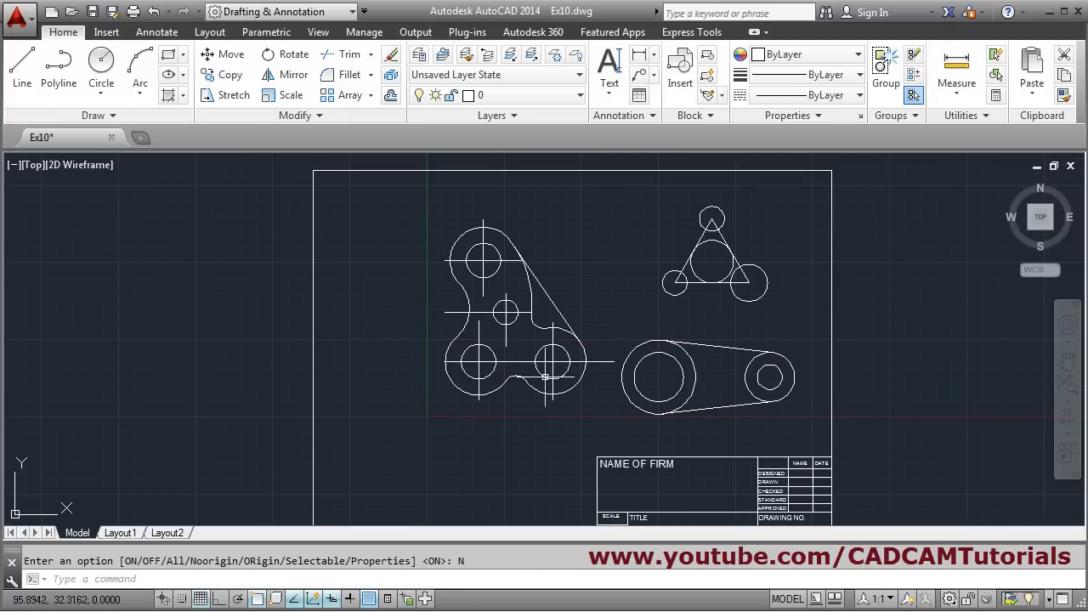
click(230, 56)
click(541, 206)
click(398, 417)
click(577, 276)
click(547, 326)
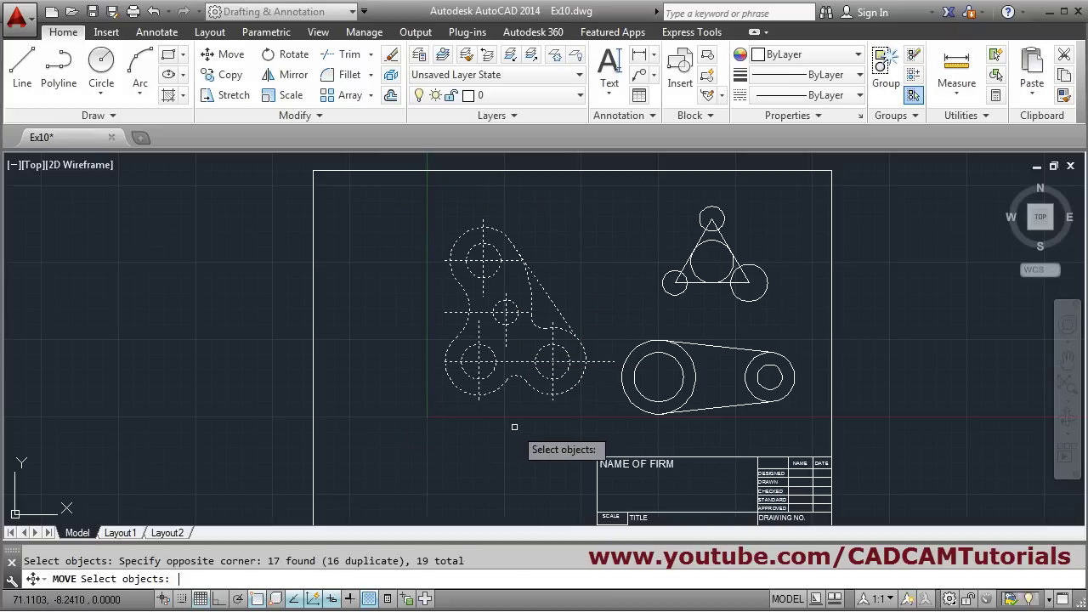
key(Return)
click(522, 432)
click(438, 442)
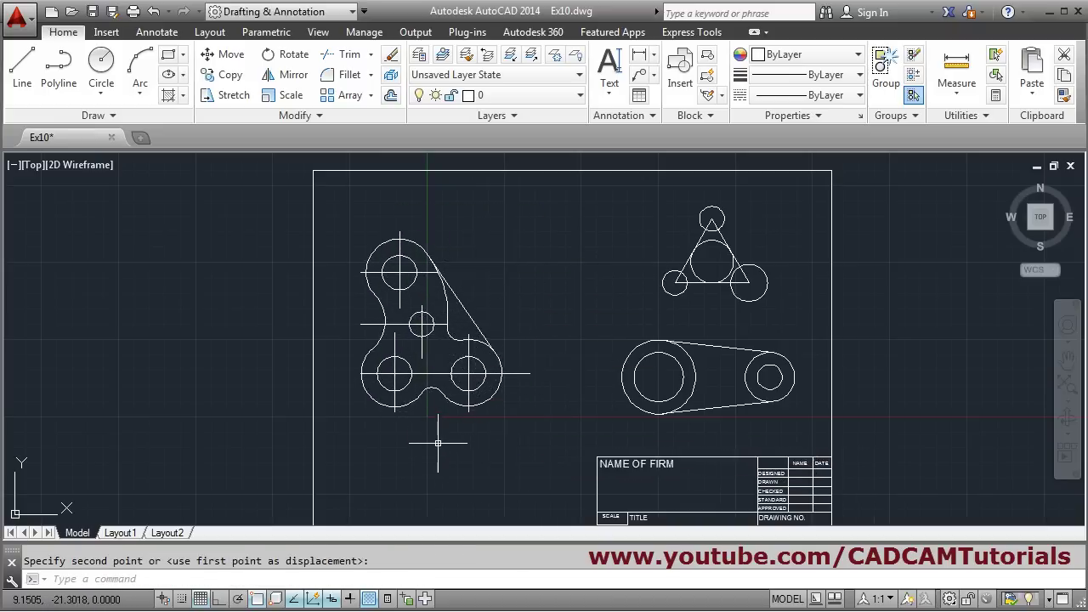
Move the Ex3 triangle block and the Ex4 belt-shaped block left to space them evenly on the sheet
key(Return)
click(667, 274)
key(Return)
click(627, 255)
click(573, 249)
key(Return)
click(685, 372)
click(635, 352)
key(Return)
click(581, 311)
click(540, 315)
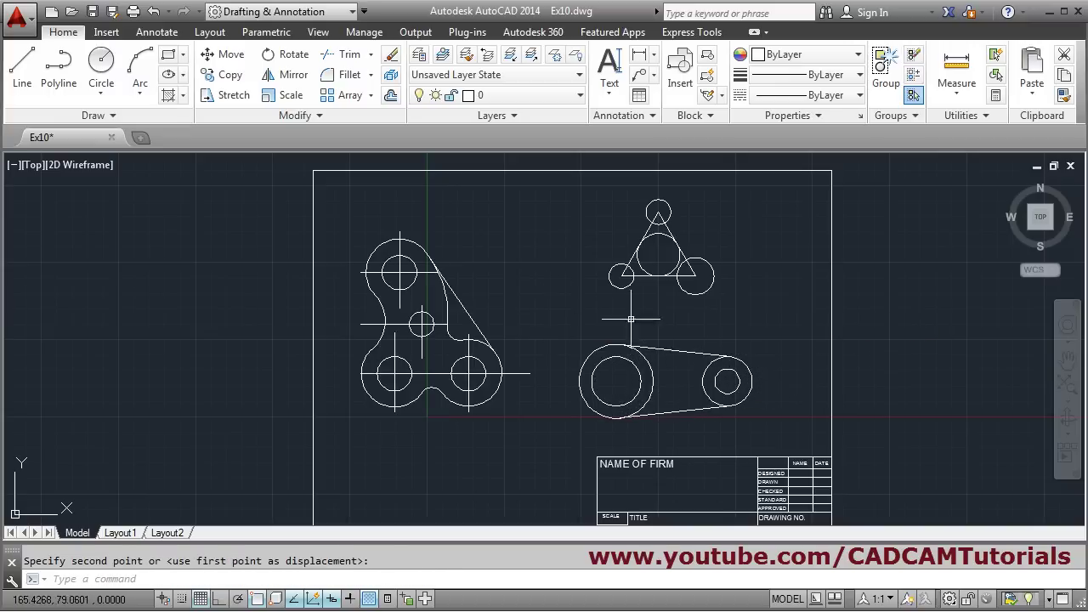
Explode the inserted Ex3 and Ex4 blocks and check that their lines and circles can be selected individually
click(648, 364)
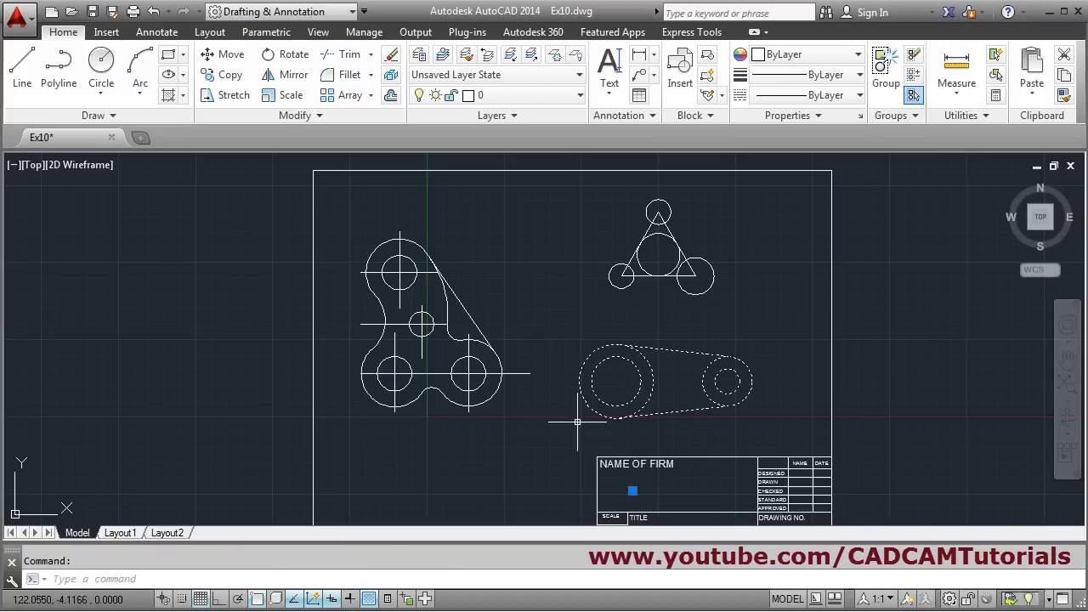
key(Escape)
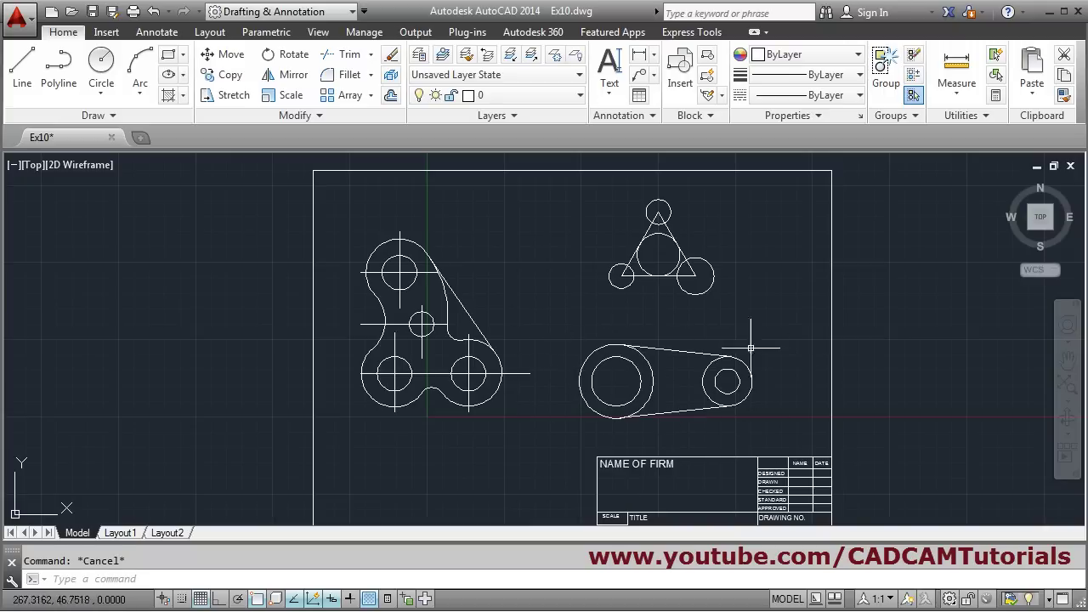
click(391, 76)
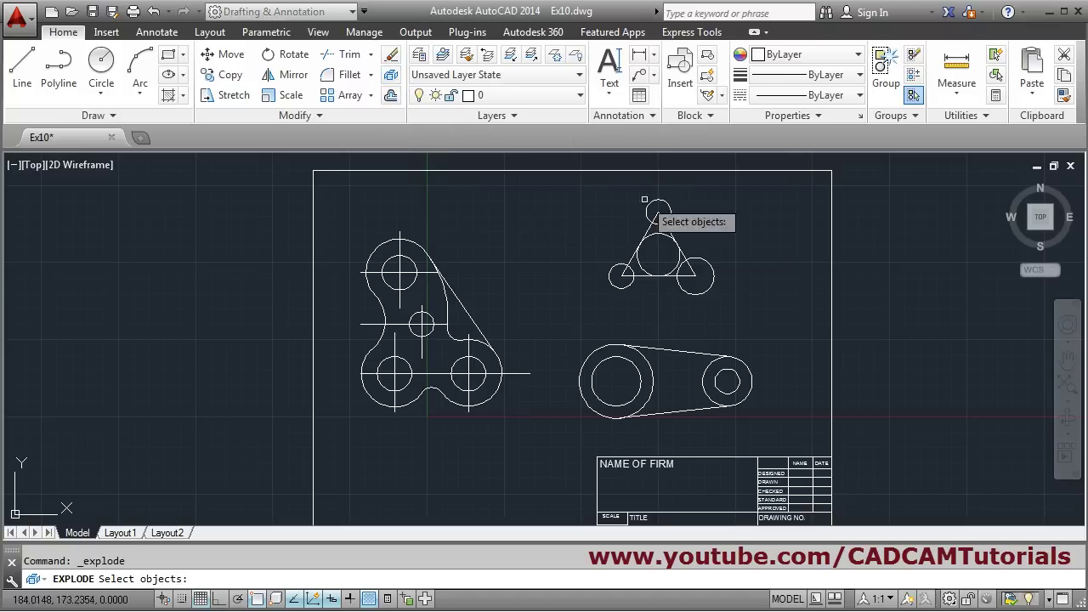
click(659, 275)
click(653, 347)
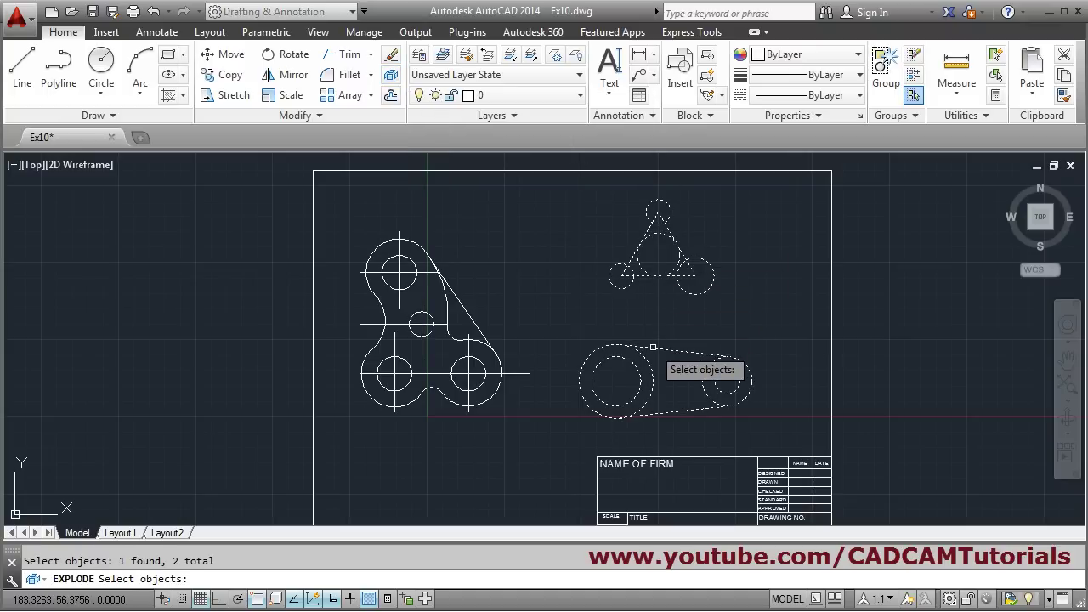
key(Return)
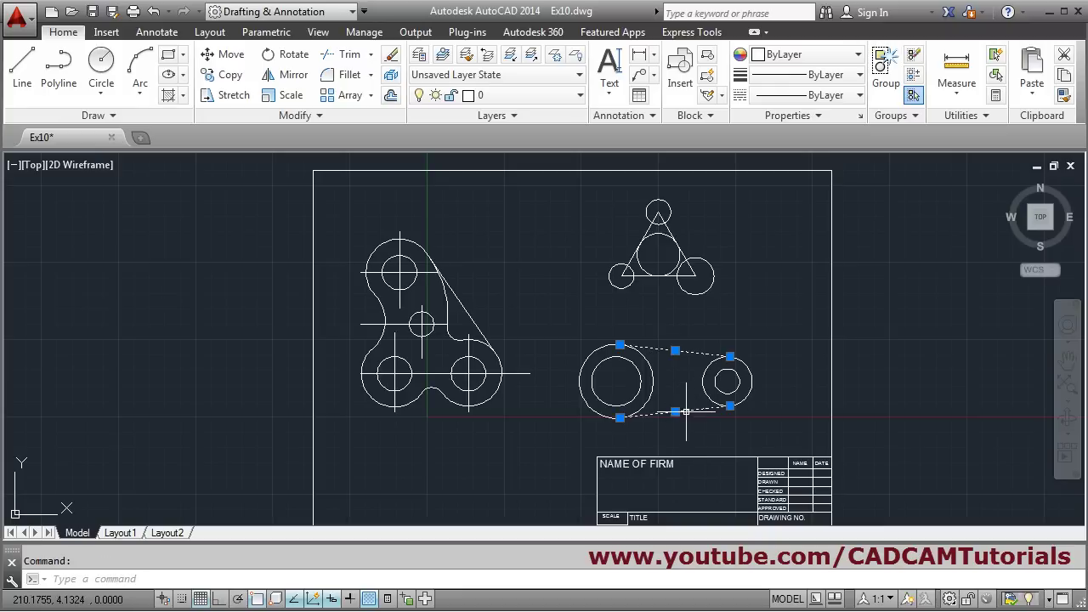
click(632, 390)
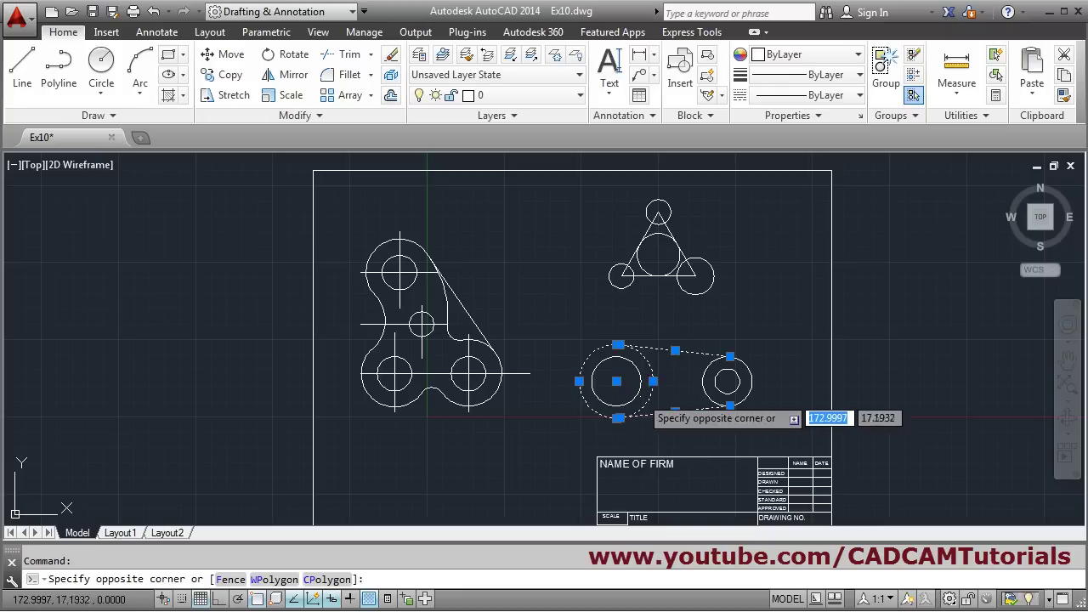
key(Escape)
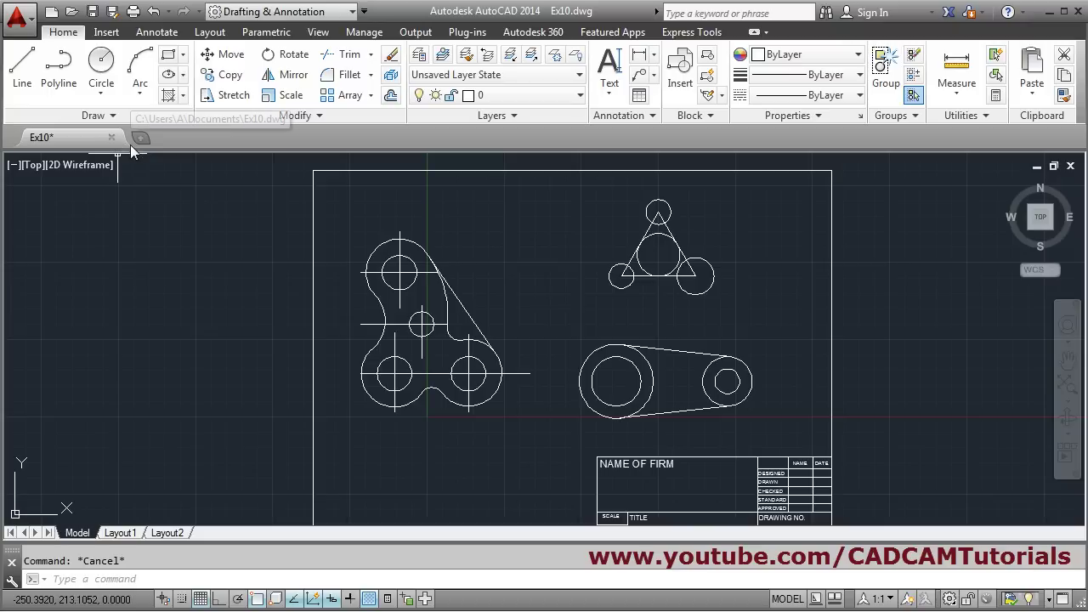
Close the drawing Ex10 without saving its changes
mouse_move(119, 142)
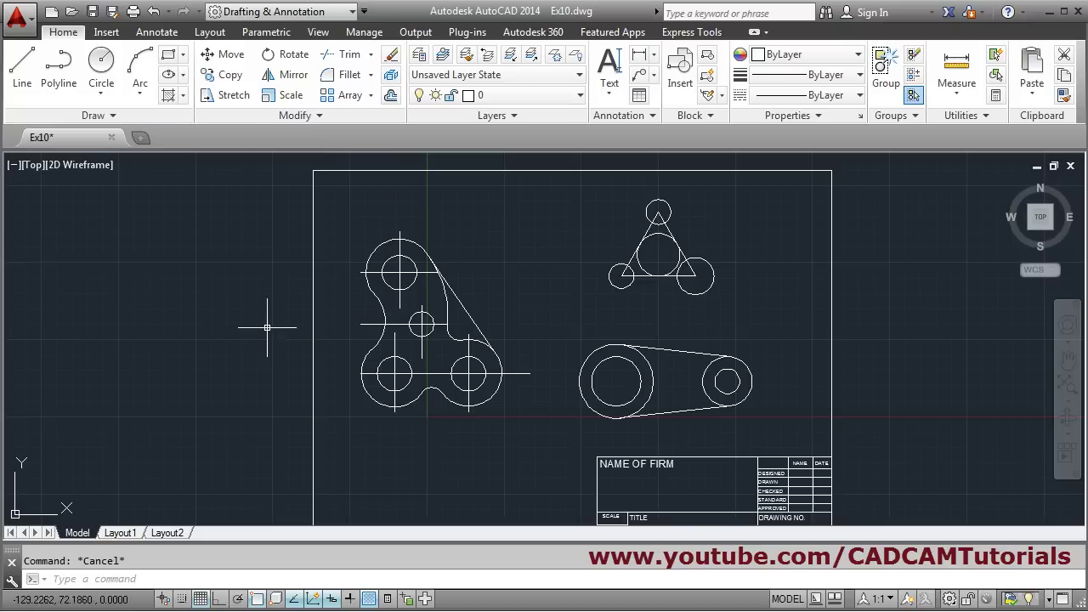
click(111, 138)
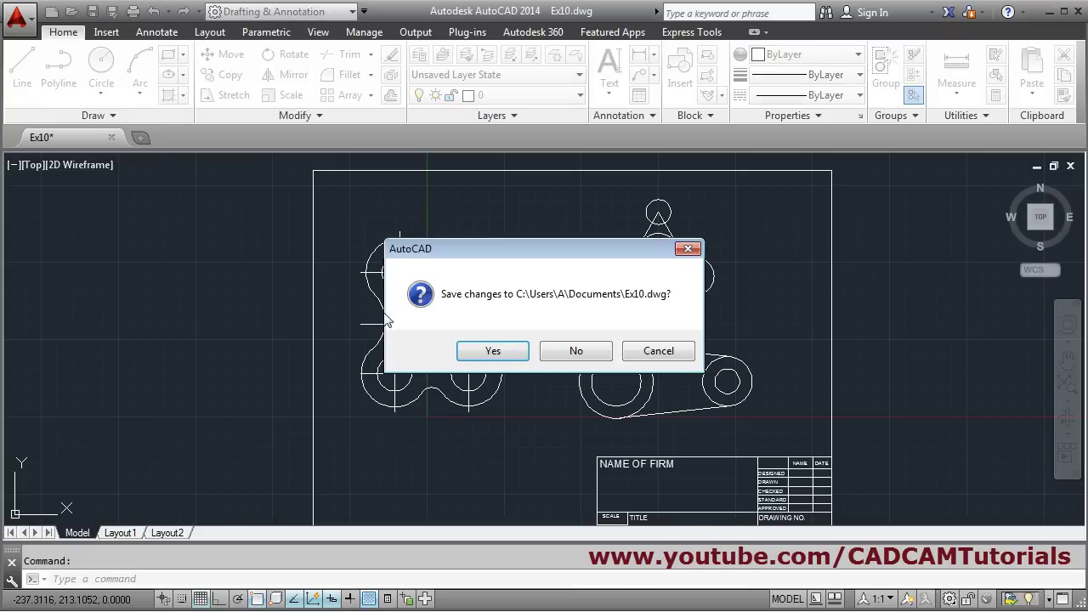
click(575, 352)
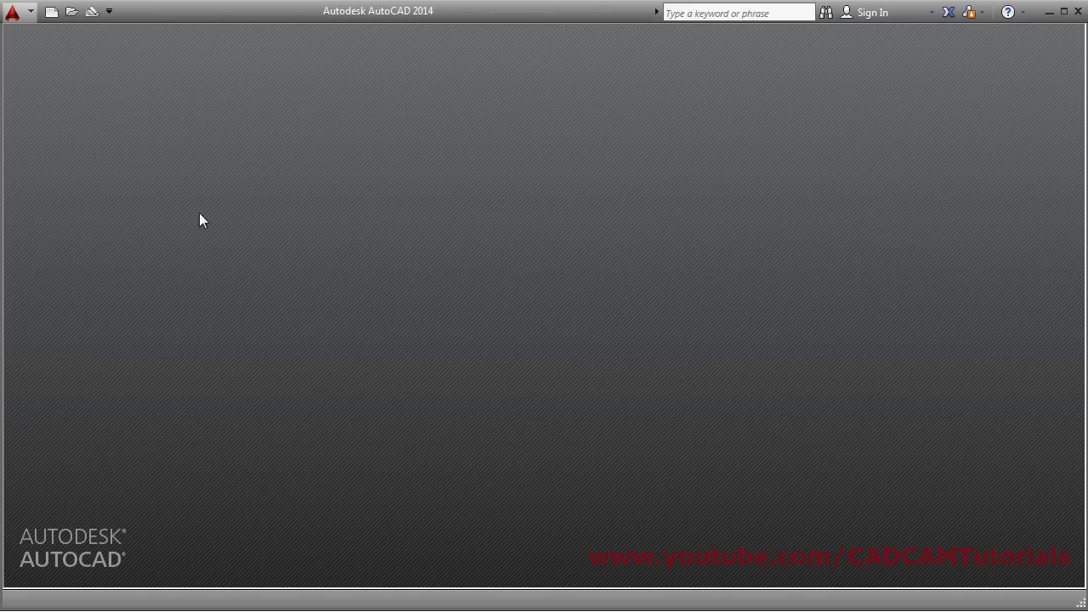
Open the drawing EX SHEET A3 from the Documents folder and zoom to its extents
click(72, 13)
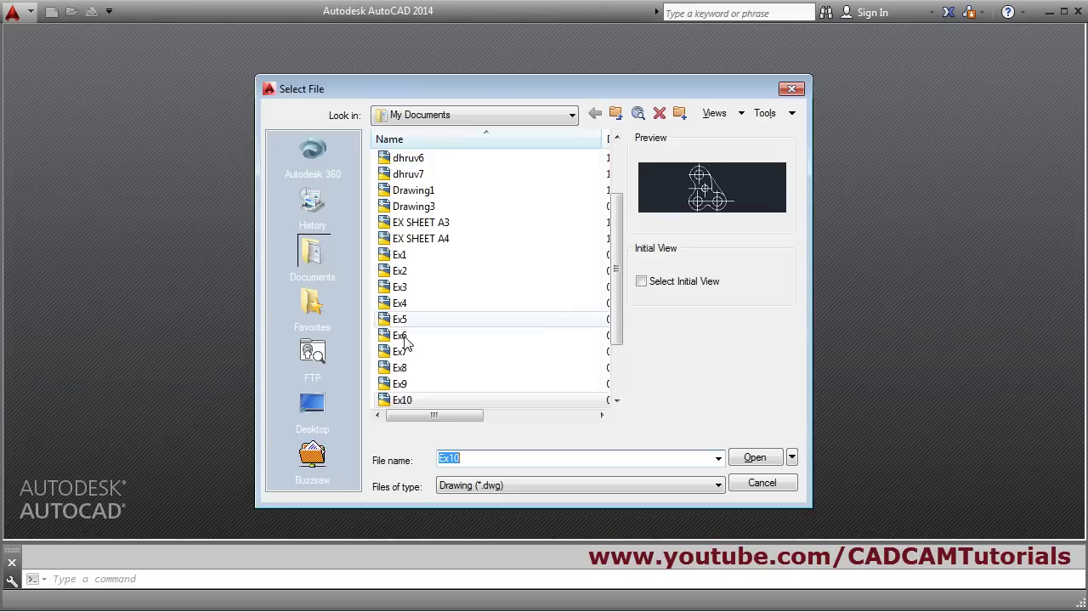
click(437, 222)
click(758, 458)
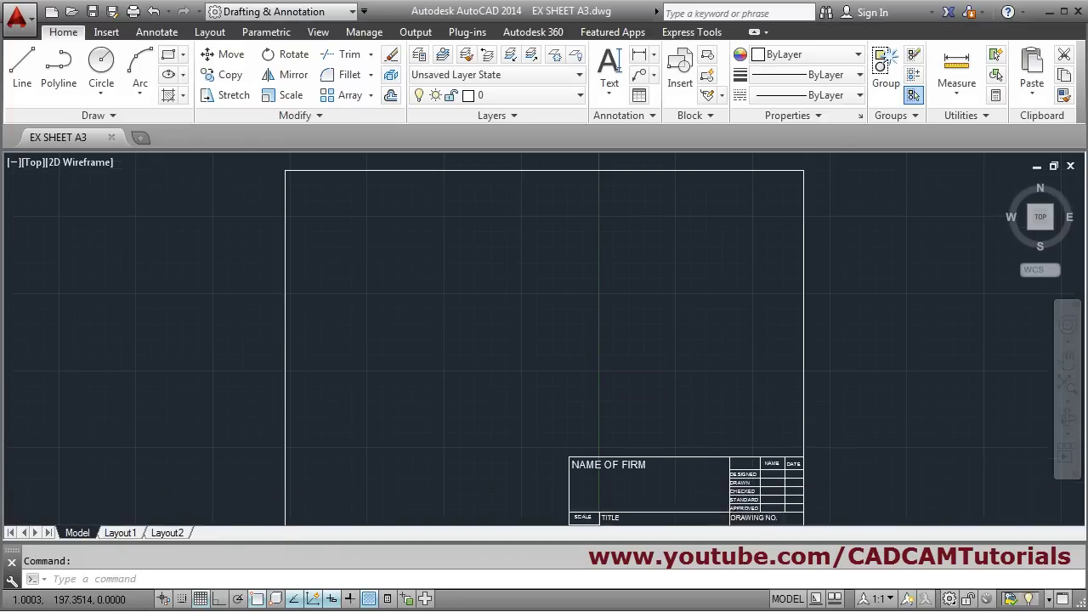
middle_click(531, 227)
middle_click(532, 227)
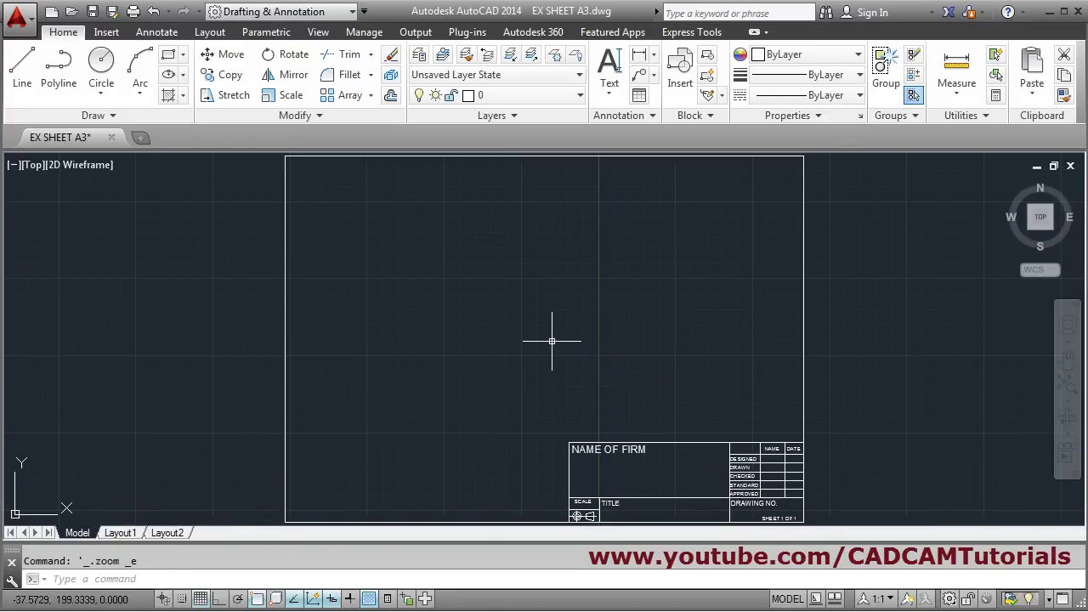
Save the A3 sheet as an AutoCAD Drawing Template (*.dwt) named SHEET A3, accepting the default template options
click(112, 12)
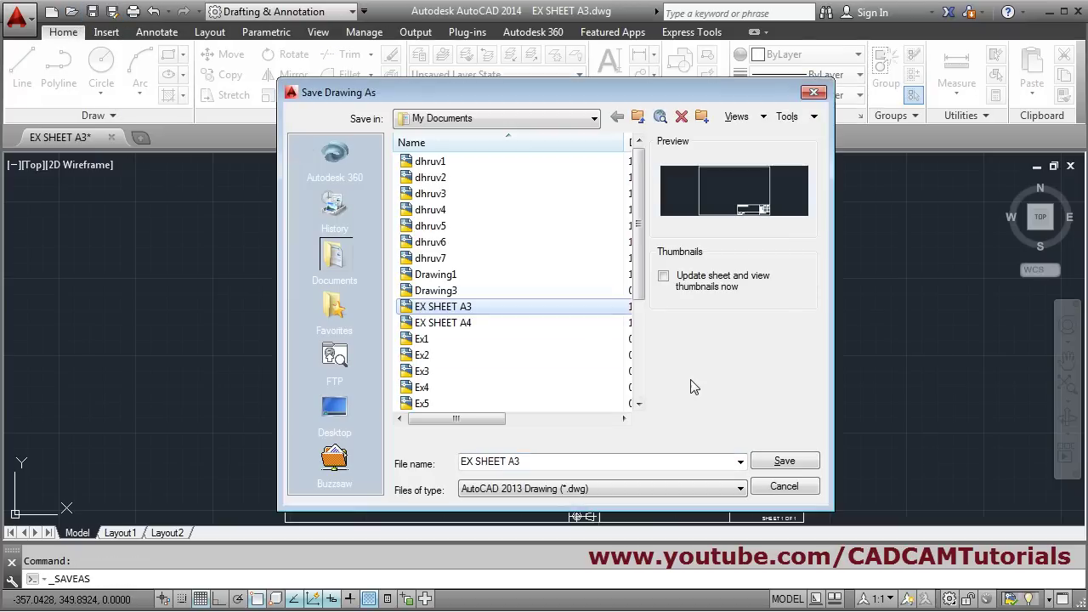
click(577, 493)
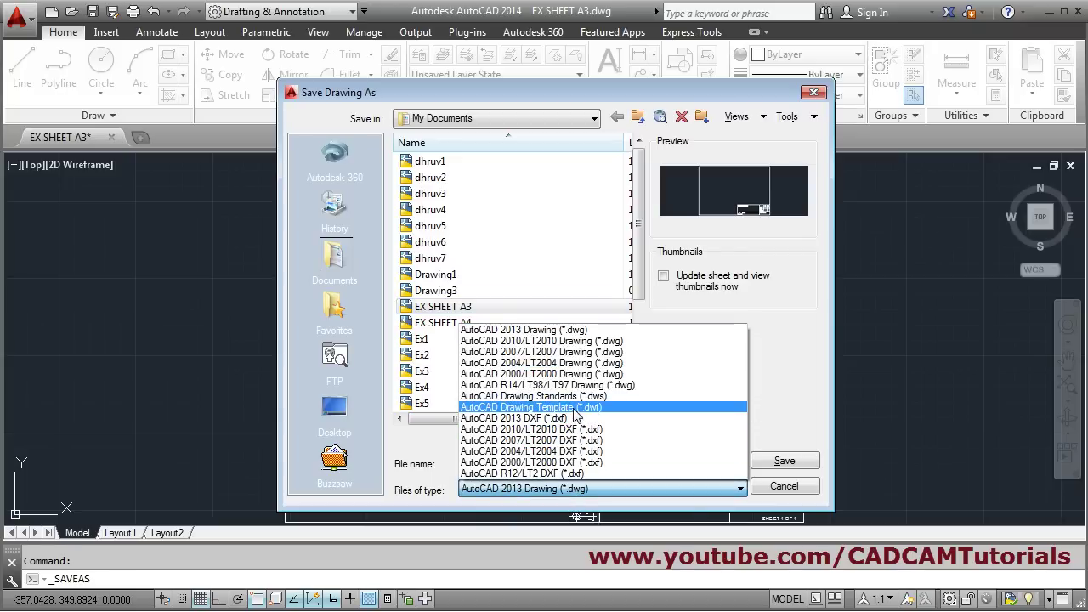
click(581, 410)
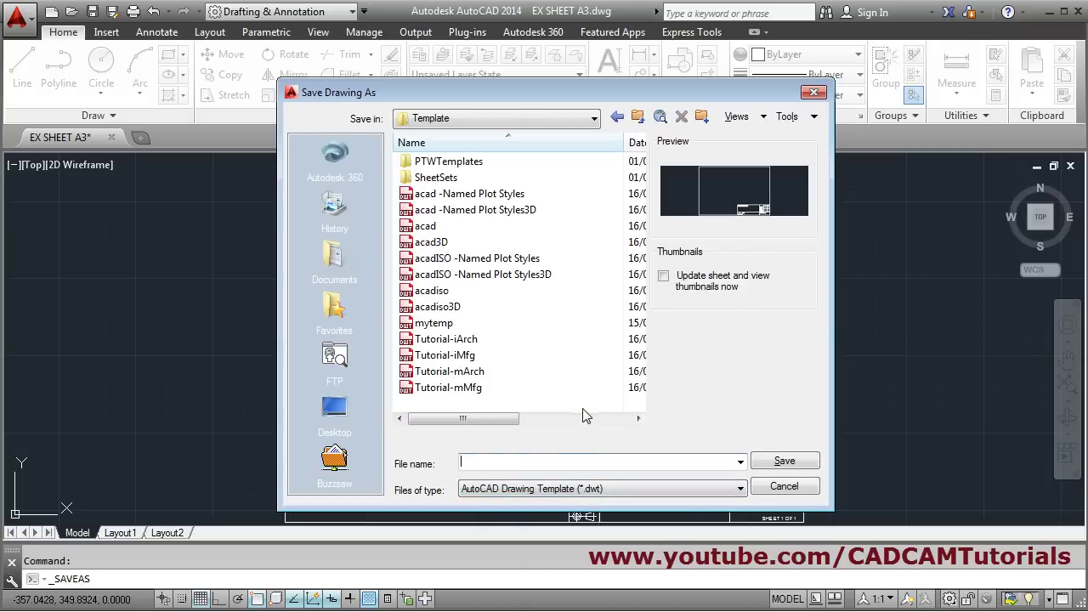
click(516, 462)
text(SHE)
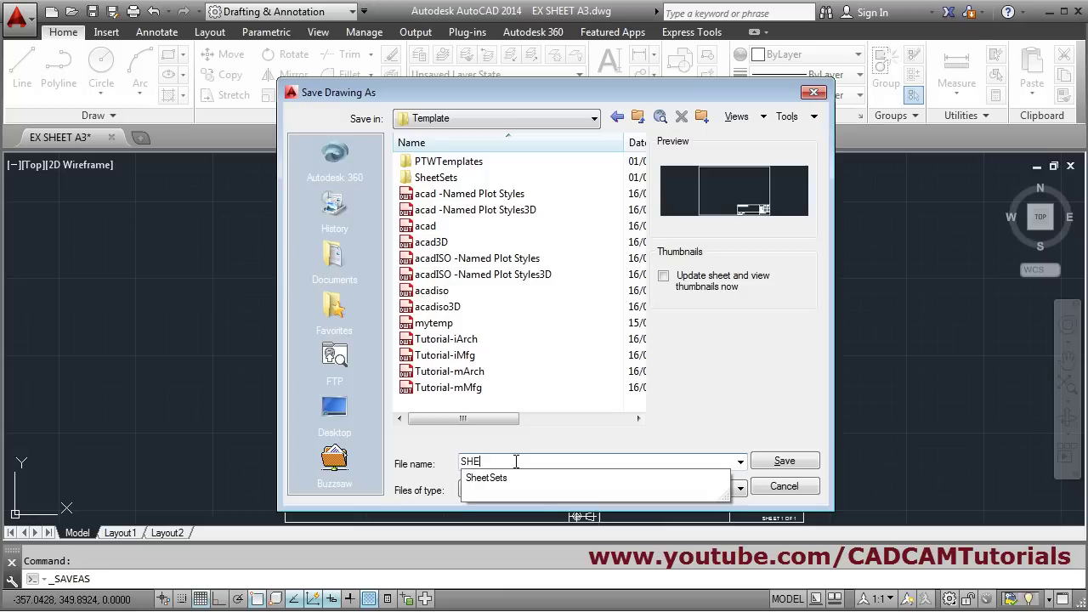
text(ET A3)
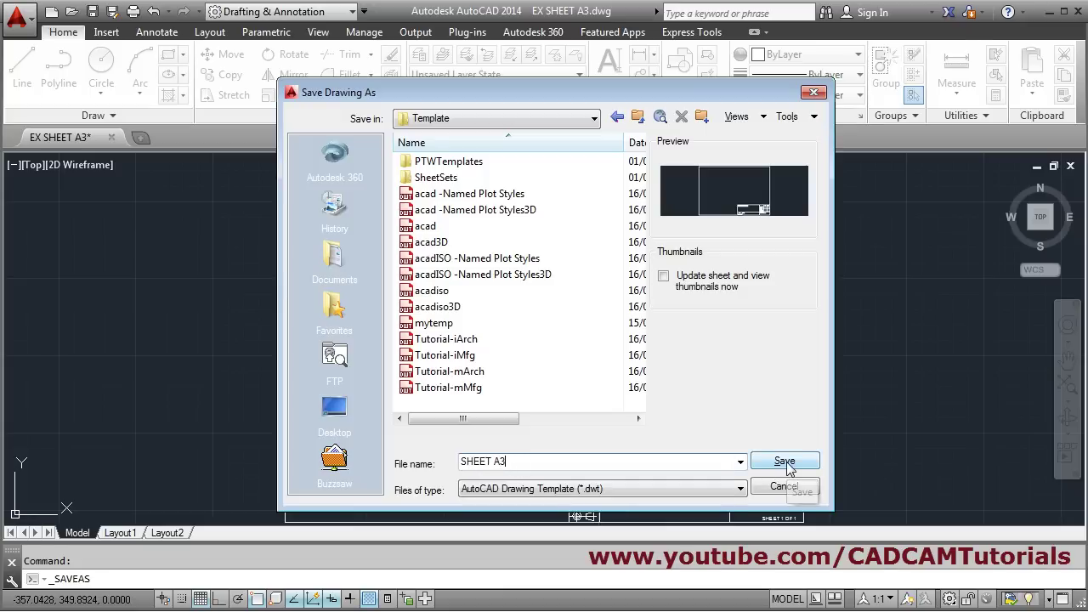
click(786, 466)
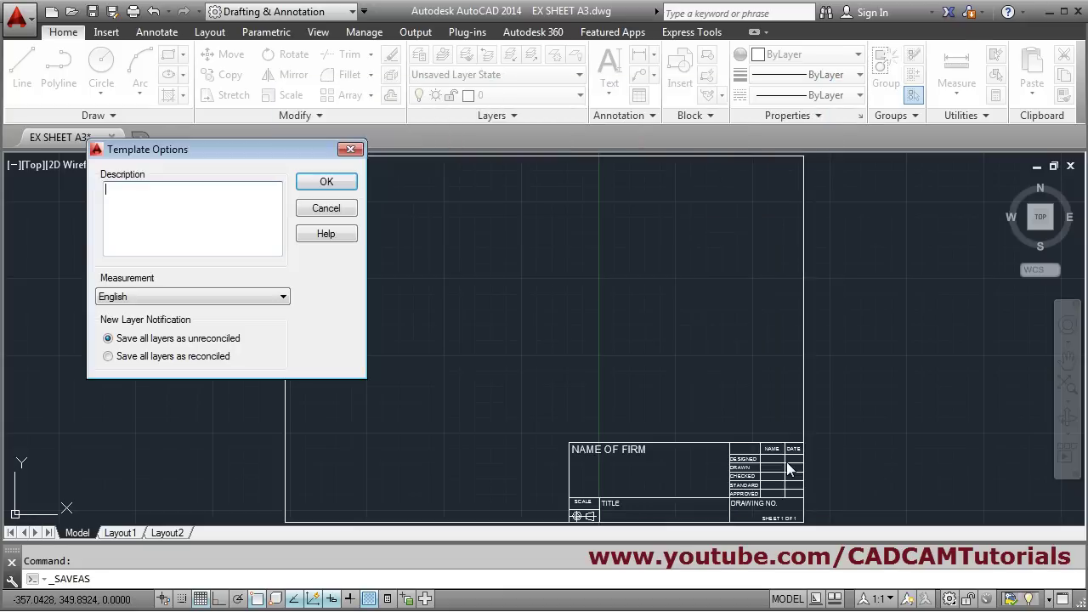
click(344, 184)
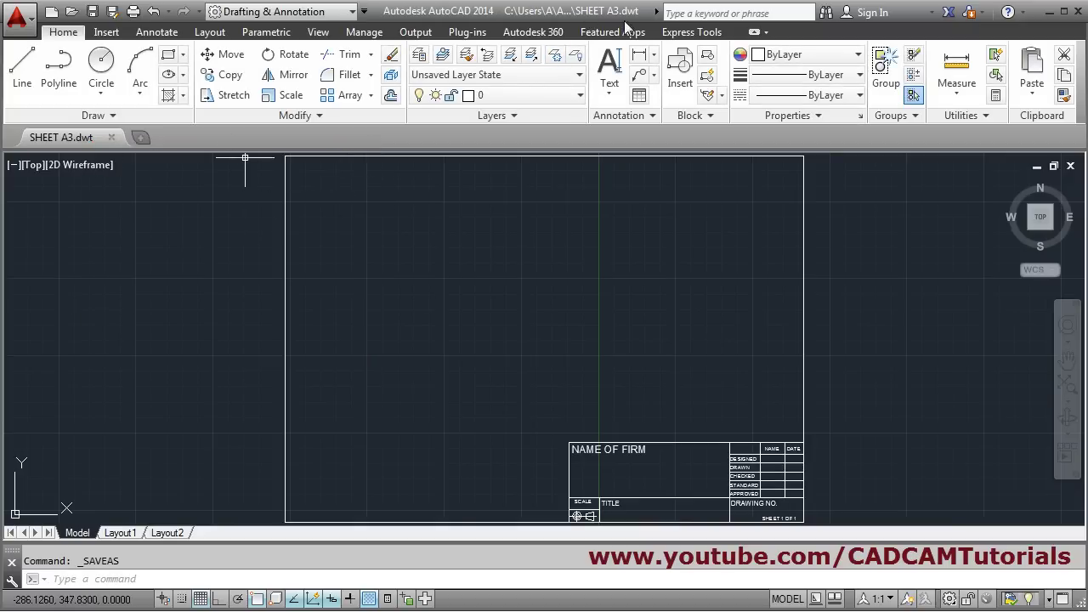
Close the SHEET A3 template file and start a new drawing based on the SHEET A3 template
click(110, 138)
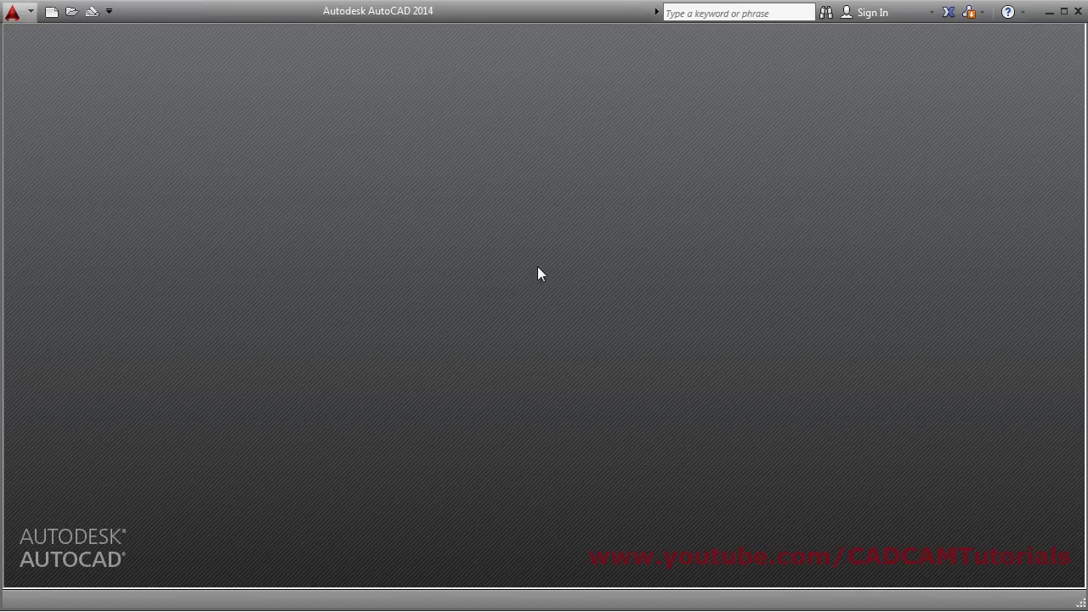
click(51, 12)
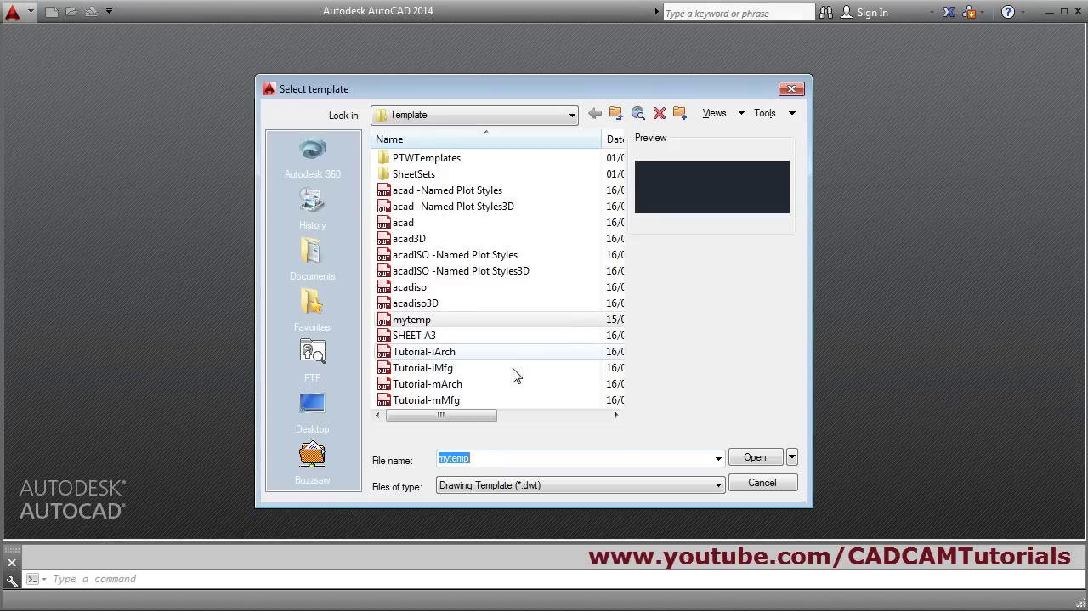
click(414, 335)
click(761, 463)
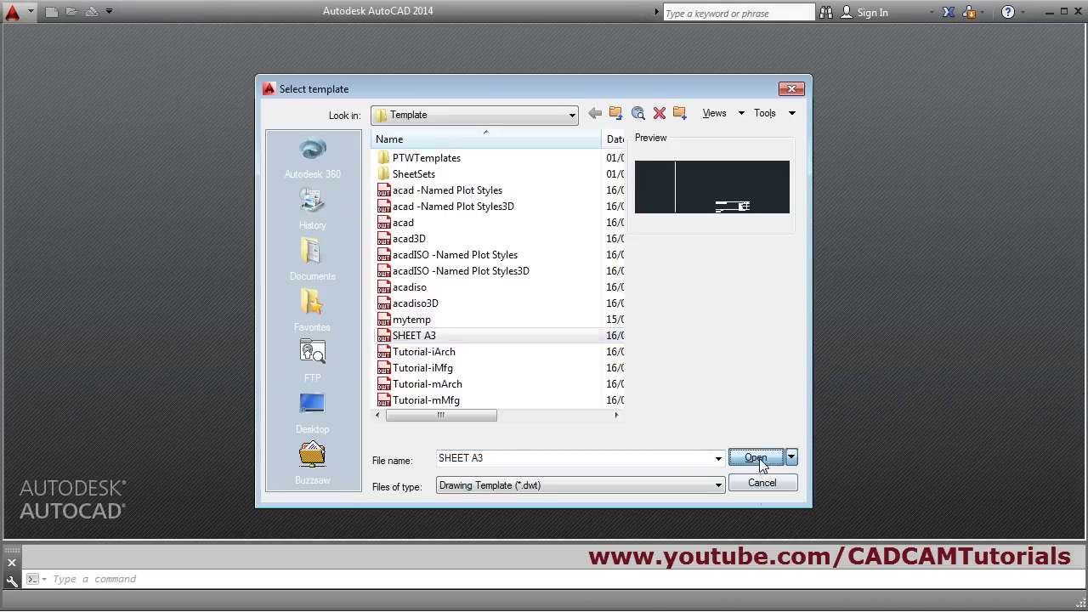
middle_drag(608, 352, 607, 342)
scroll(608, 342, down, 3)
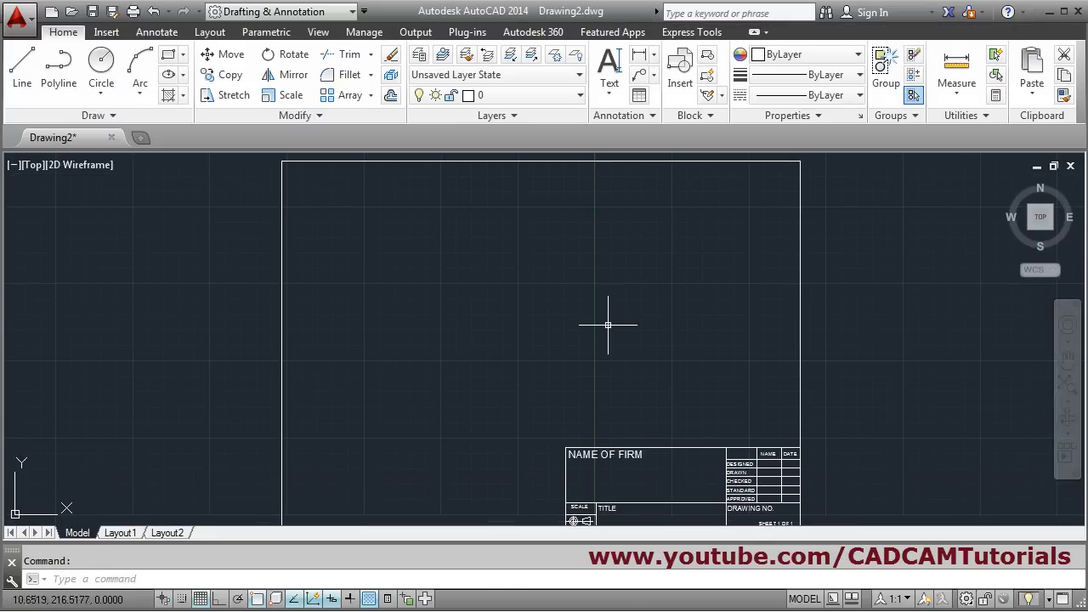